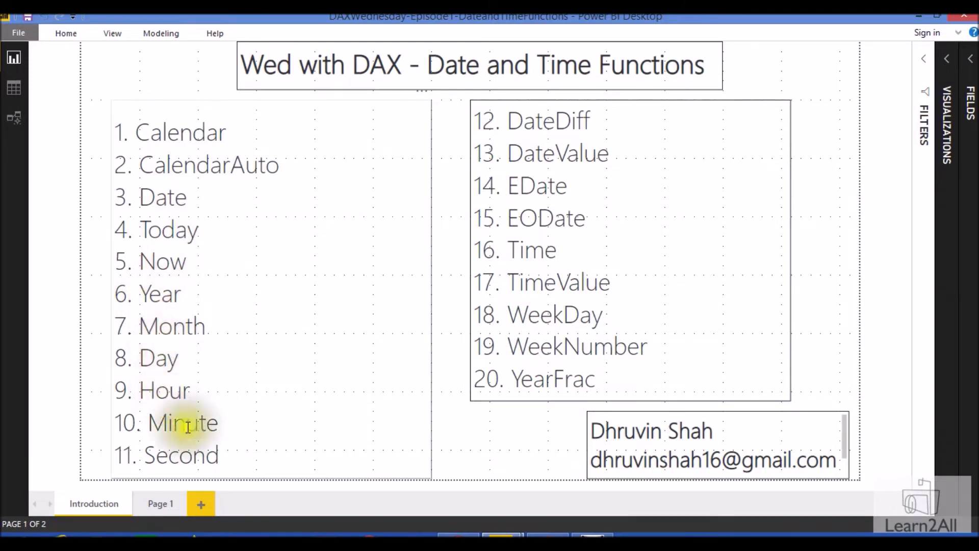
{"action": "left_click", "coordinate": [234, 460]}
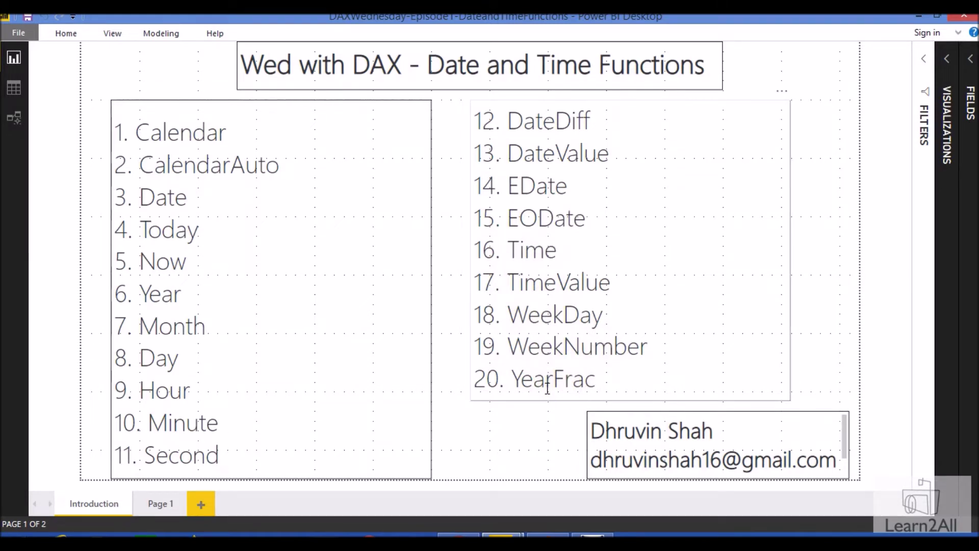
Create a new calculated table from the report's Page 1 and name it CalendarTable.
{"action": "key", "text": "ctrl+F1"}
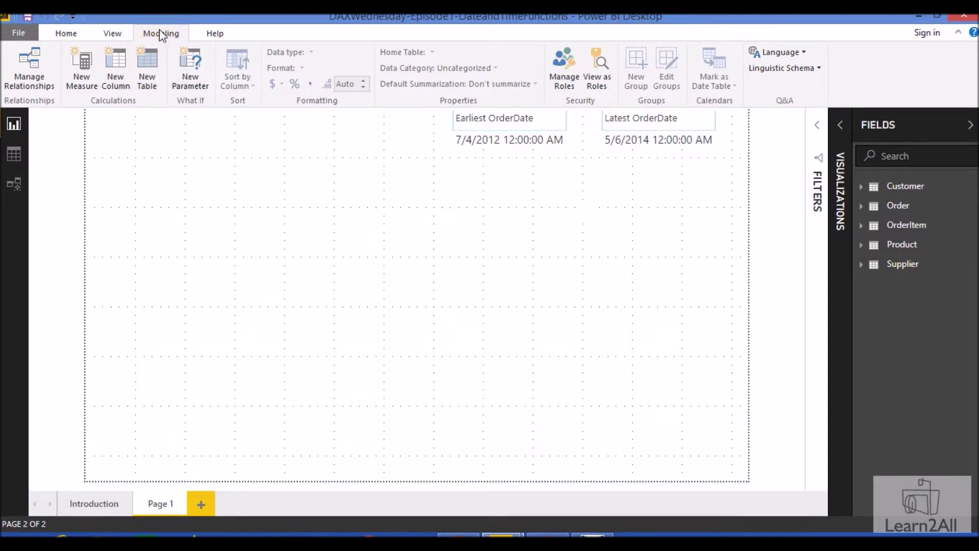
{"action": "left_click", "coordinate": [150, 83]}
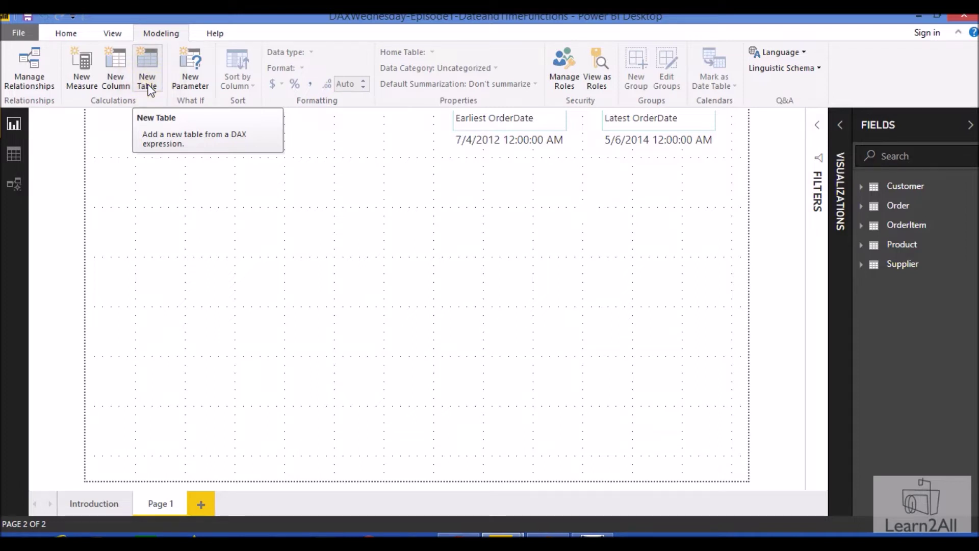
{"action": "left_click", "coordinate": [148, 87]}
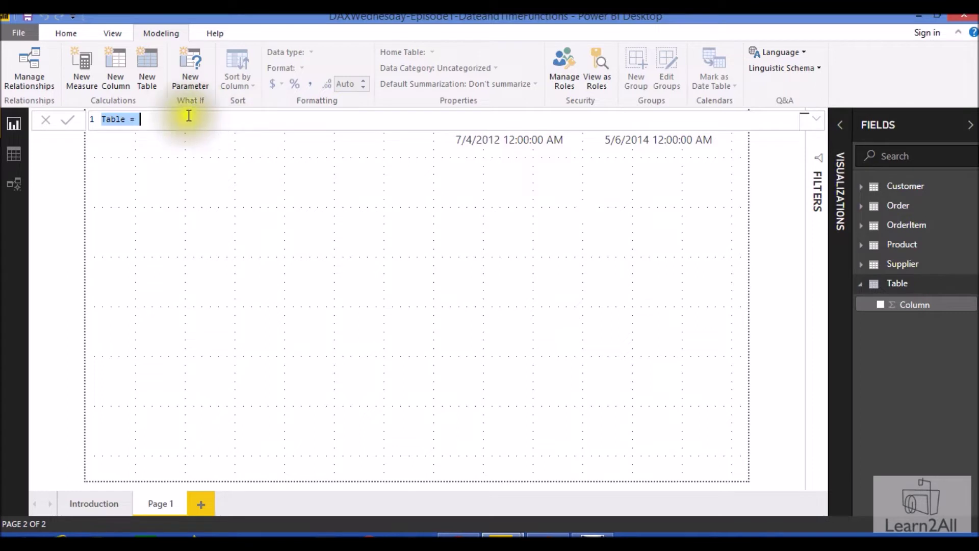
{"action": "double_click", "coordinate": [130, 121]}
{"action": "double_click", "coordinate": [115, 121]}
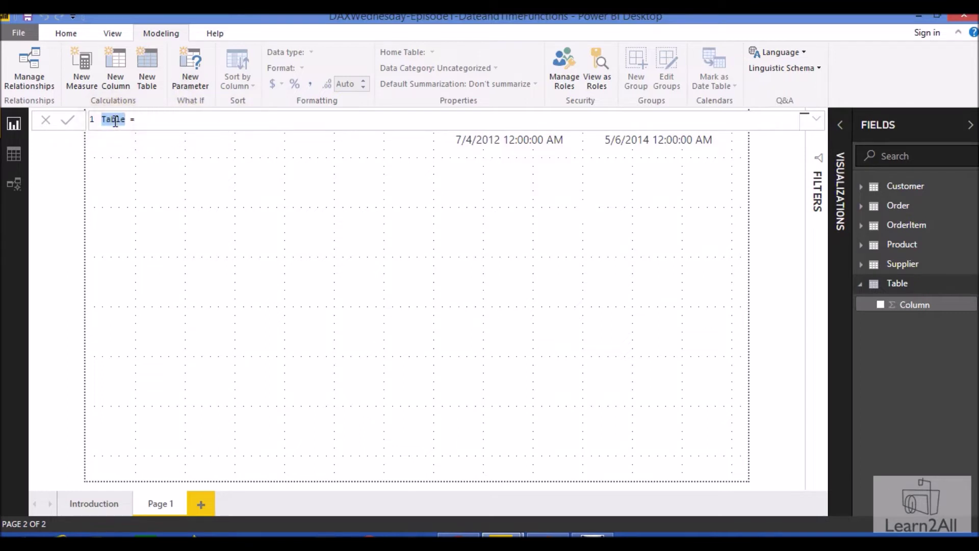
{"action": "type", "text": "CalendarTable"}
{"action": "key", "text": "End"}
Insert the CALENDAR function as the expression of CalendarTable.
{"action": "type", "text": "Cl"}
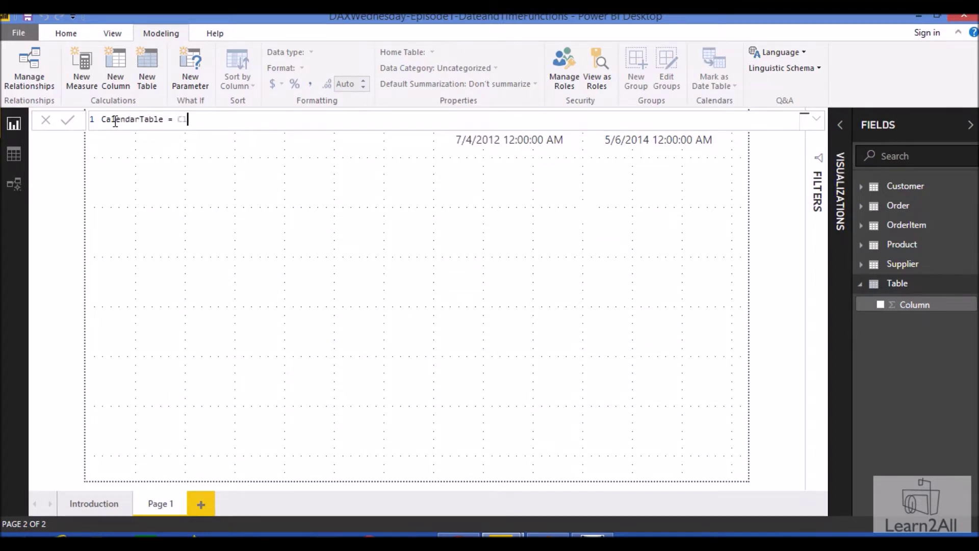
{"action": "key", "text": "Down"}
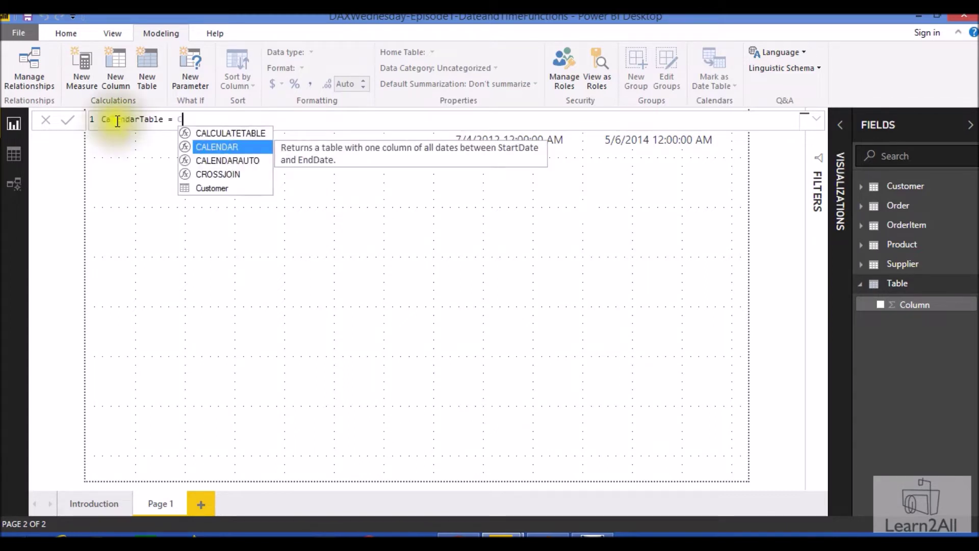
{"action": "left_click", "coordinate": [201, 152]}
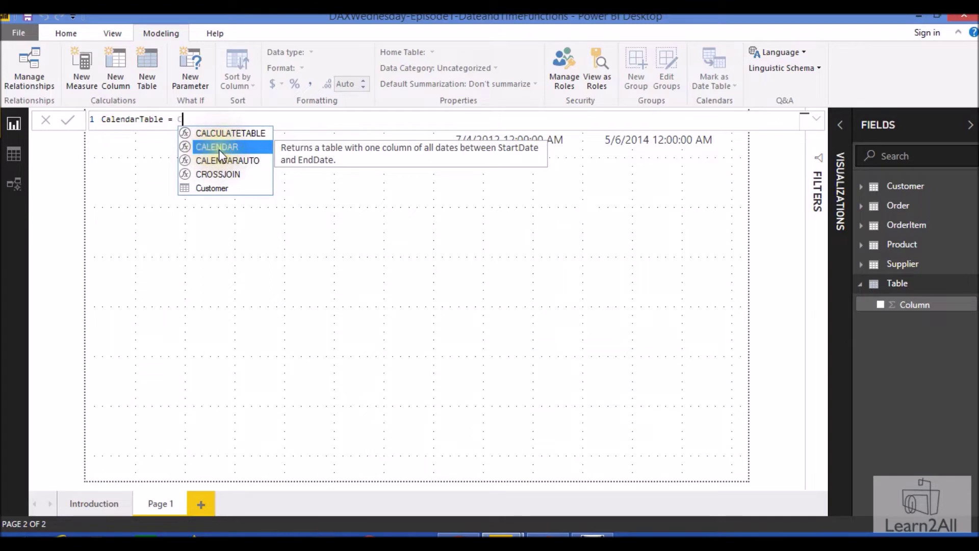
{"action": "left_click", "coordinate": [225, 150]}
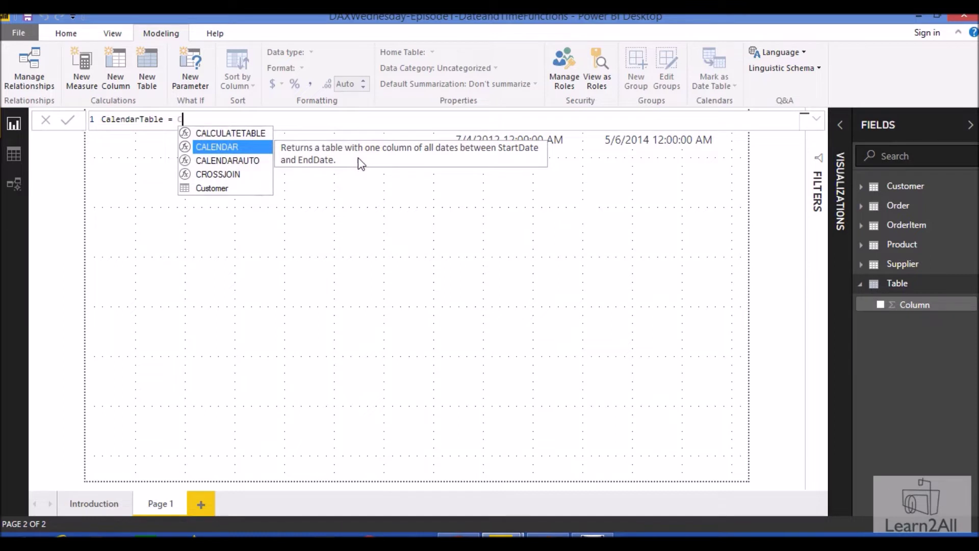
{"action": "key", "text": "Tab"}
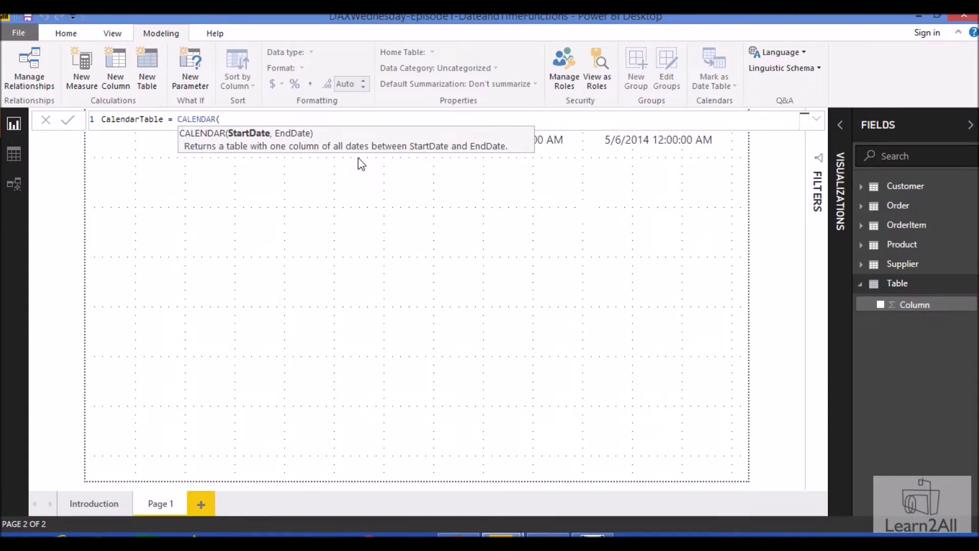
Enter DATE(2019,1,1) as the start date argument of the CALENDAR function.
{"action": "type", "text": "Date"}
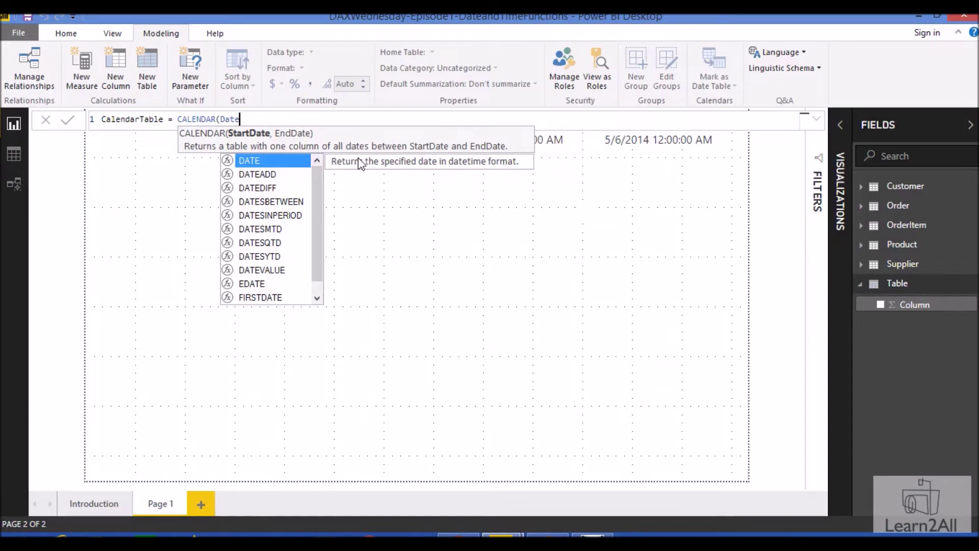
{"action": "key", "text": "Tab"}
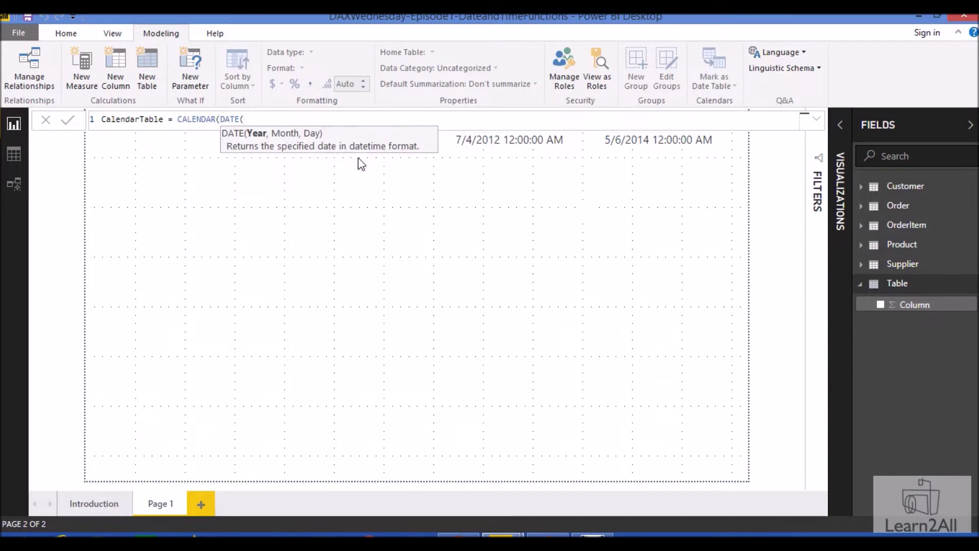
{"action": "type", "text": "2019,1"}
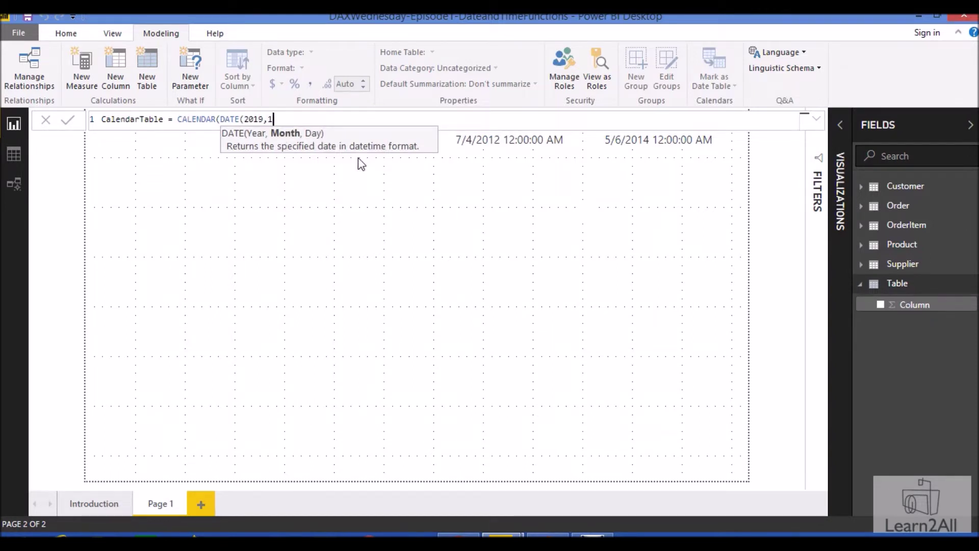
{"action": "type", "text": ",1),"}
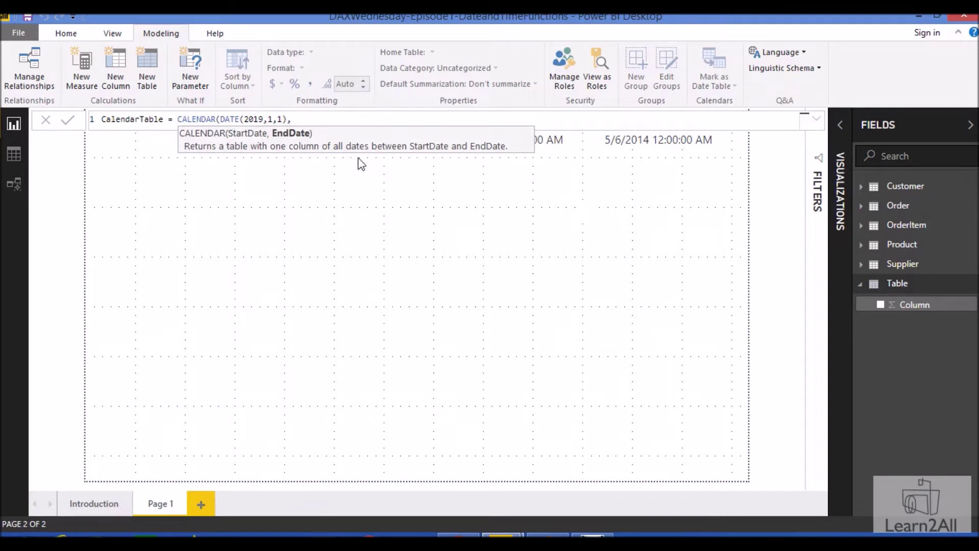
Enter TODAY() as the end date argument, close the CALENDAR formula and commit it.
{"action": "type", "text": "T"}
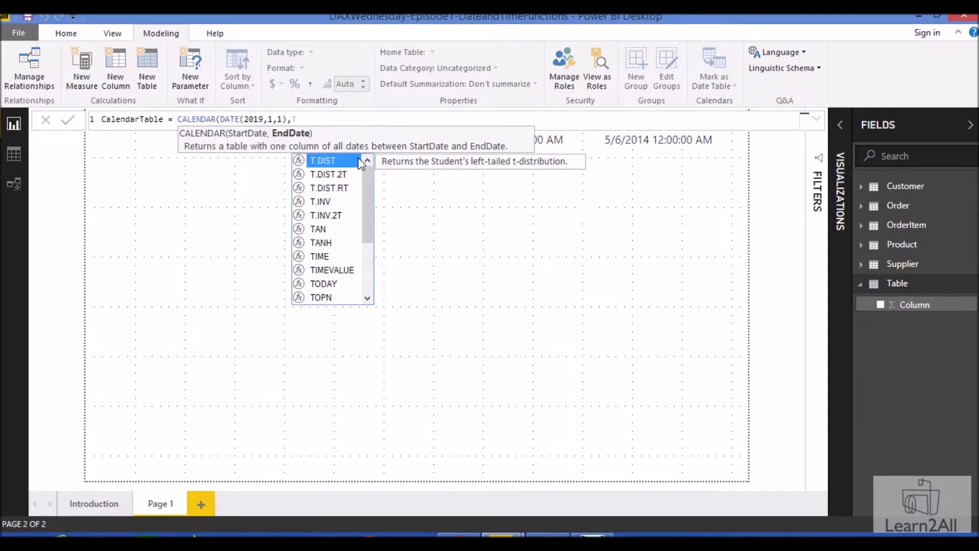
{"action": "type", "text": "od"}
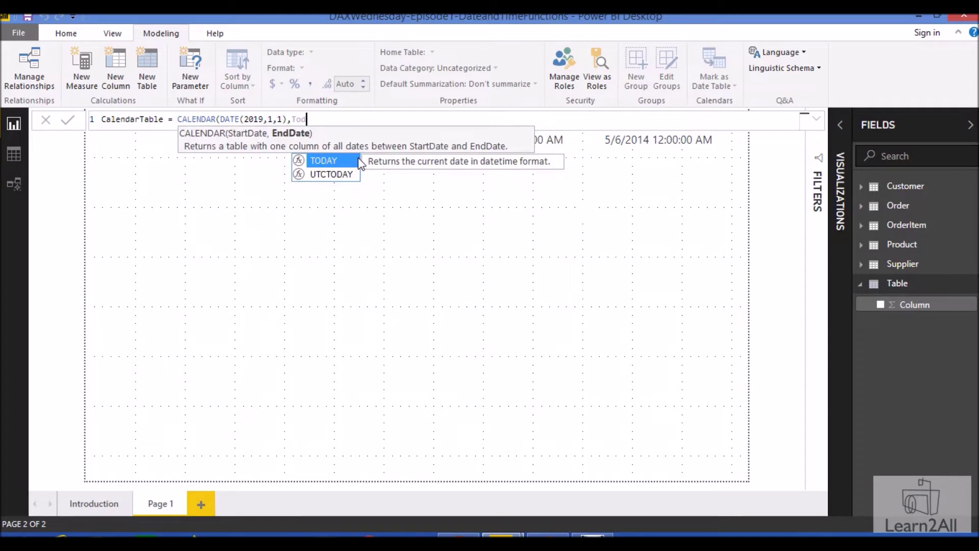
{"action": "key", "text": "Tab"}
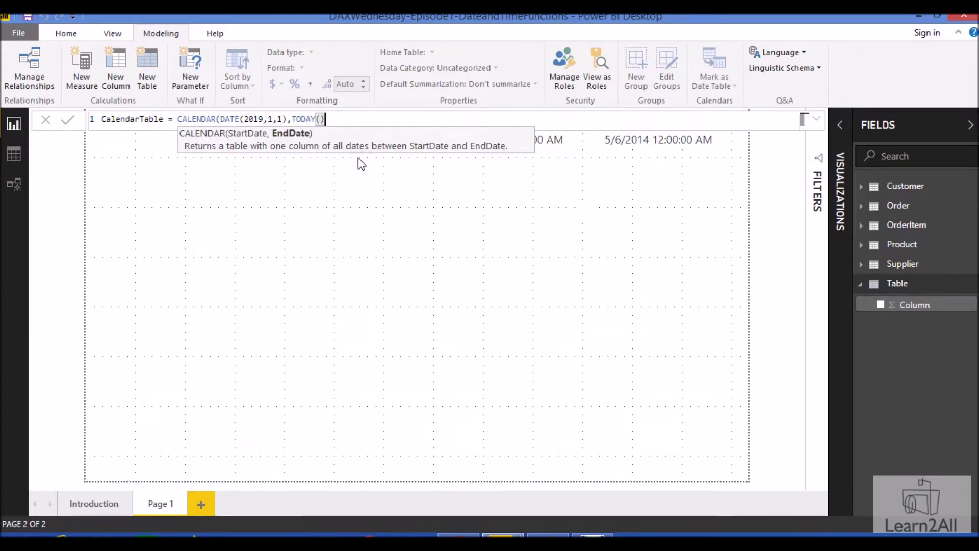
{"action": "type", "text": "))"}
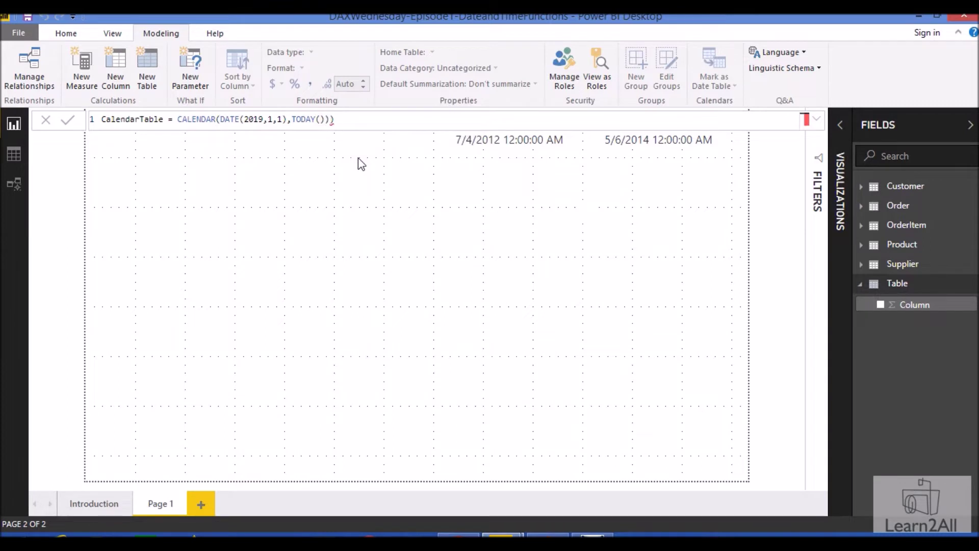
{"action": "key", "text": "BackSpace"}
{"action": "key", "text": "Return"}
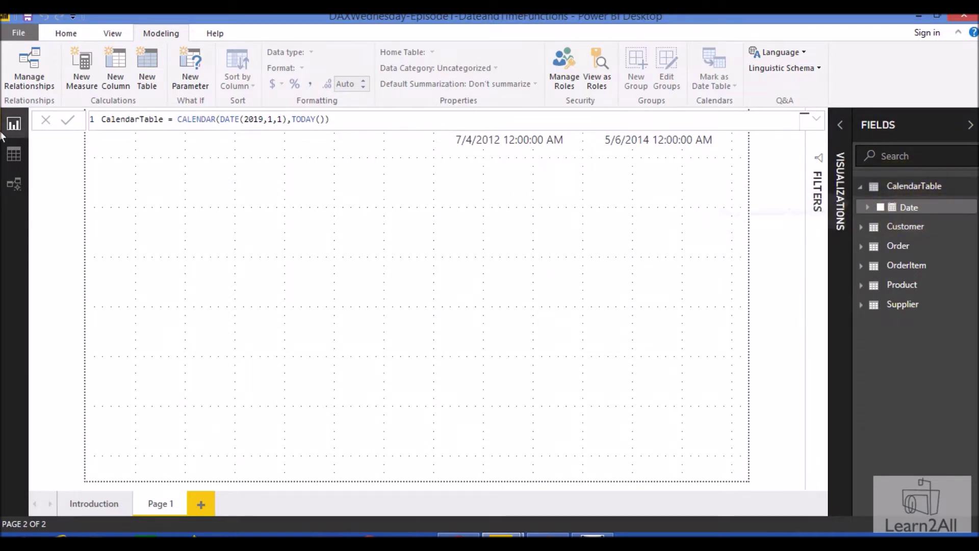
Check the first and last dates of CalendarTable in the data view, and return to the report view.
{"action": "left_click", "coordinate": [13, 154]}
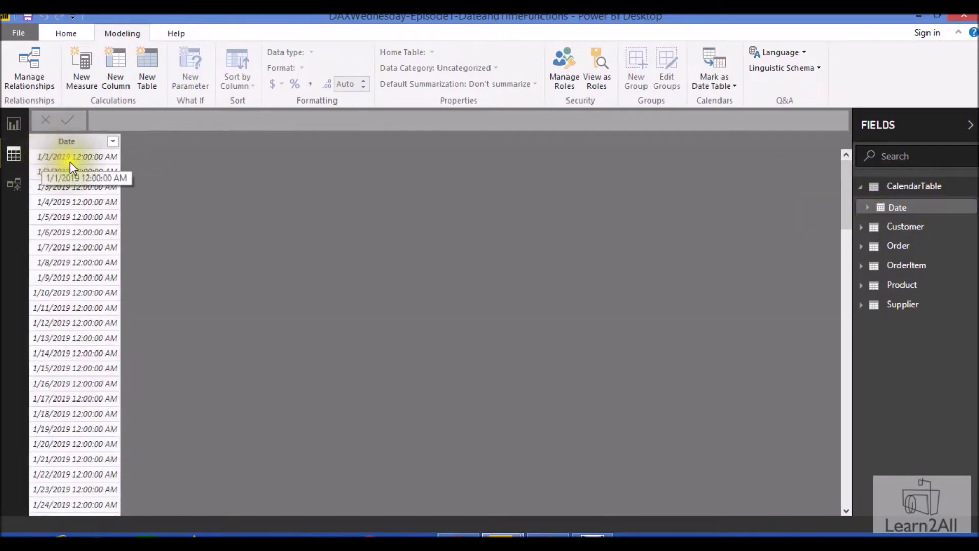
{"action": "left_click_drag", "start_coordinate": [846, 195], "coordinate": [843, 492]}
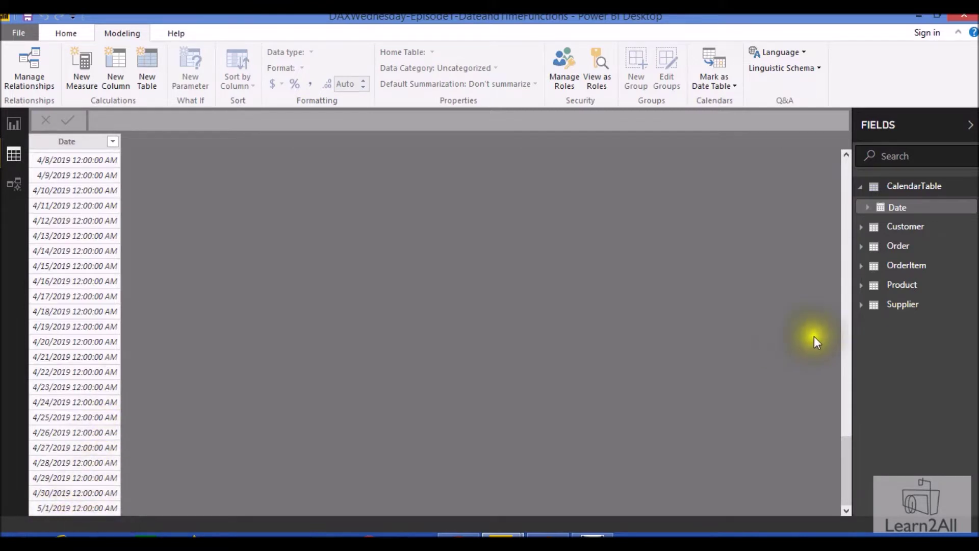
{"action": "left_click_drag", "start_coordinate": [849, 461], "coordinate": [852, 161]}
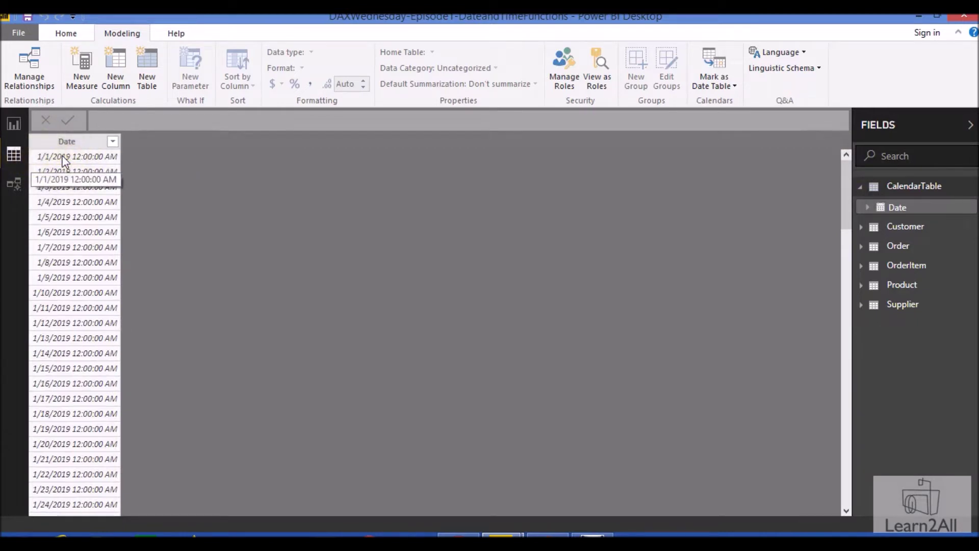
{"action": "left_click", "coordinate": [8, 127]}
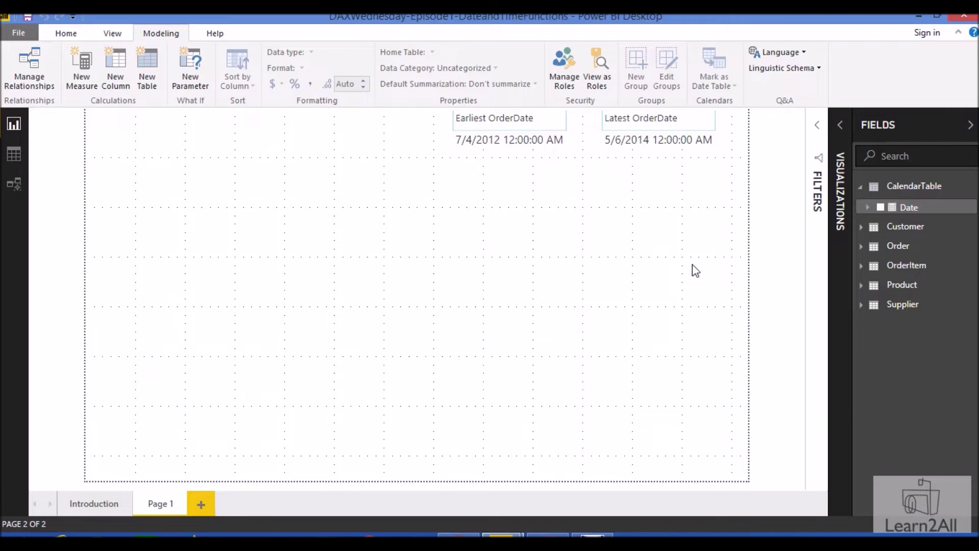
Inspect the earliest and latest OrderDate table visuals on Page 1.
{"action": "left_click", "coordinate": [693, 269]}
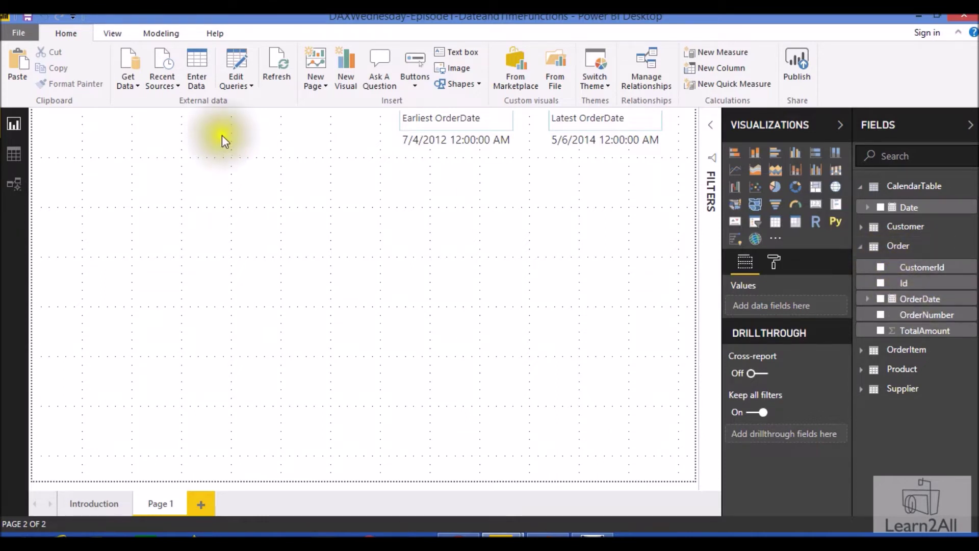
{"action": "left_click", "coordinate": [449, 176]}
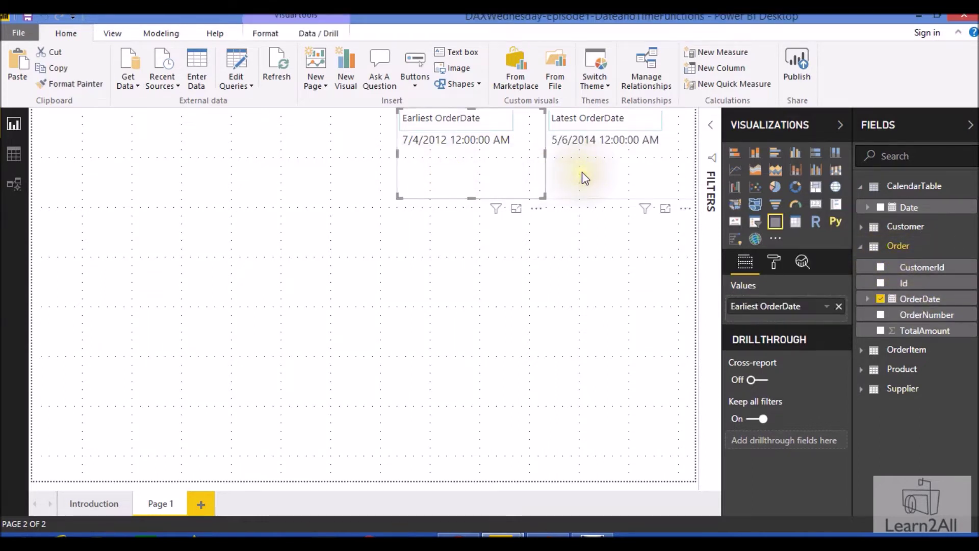
{"action": "left_click", "coordinate": [581, 176]}
{"action": "left_click", "coordinate": [477, 179]}
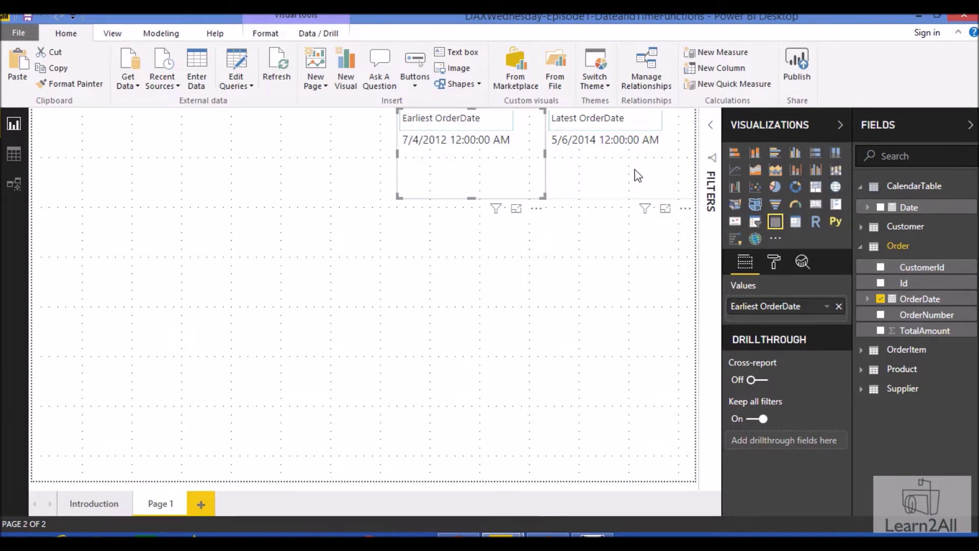
Create a second calculated table with the formula CalendarAuto = CALENDARAUTO().
{"action": "left_click", "coordinate": [161, 33]}
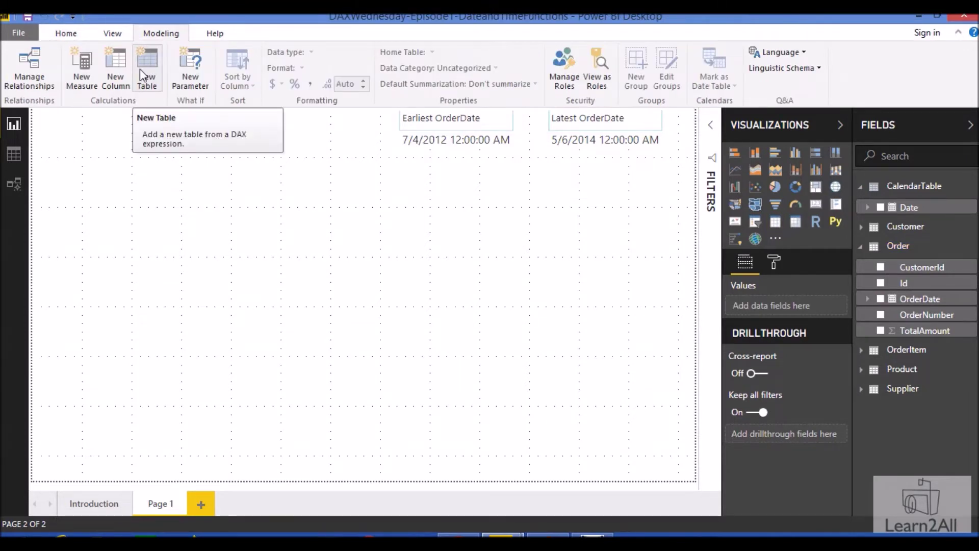
{"action": "left_click", "coordinate": [140, 69]}
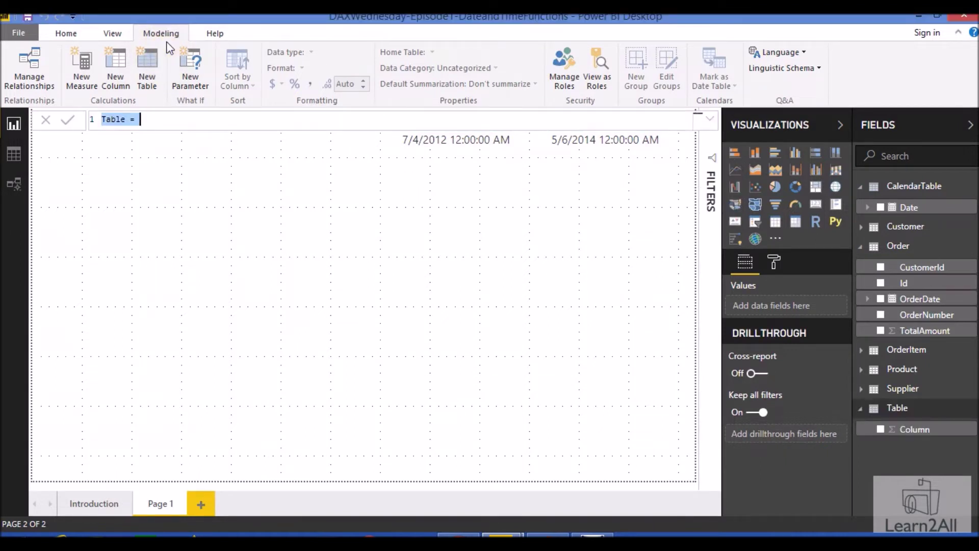
{"action": "type", "text": "CalendarAuto = Cal"}
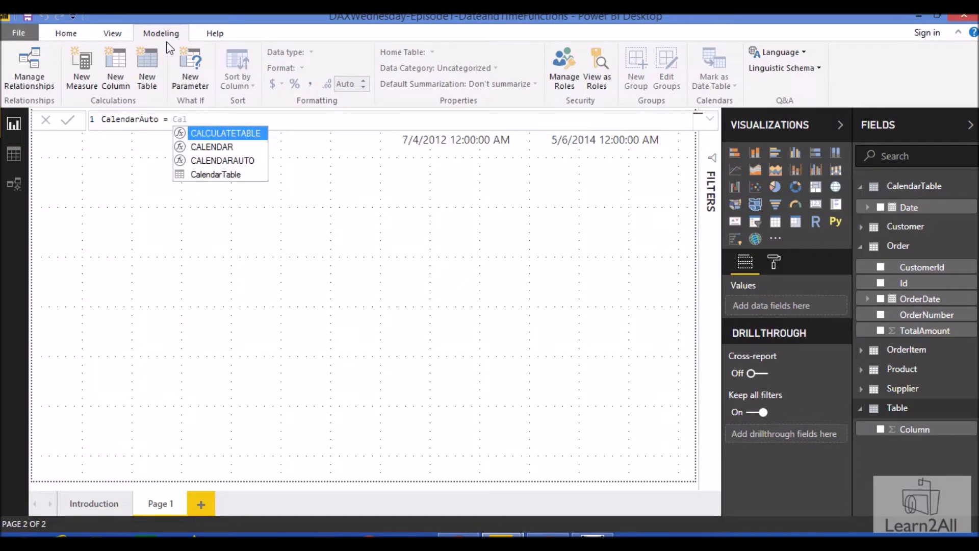
{"action": "key", "text": "Down"}
{"action": "key", "text": "Down"}
{"action": "key", "text": "Tab"}
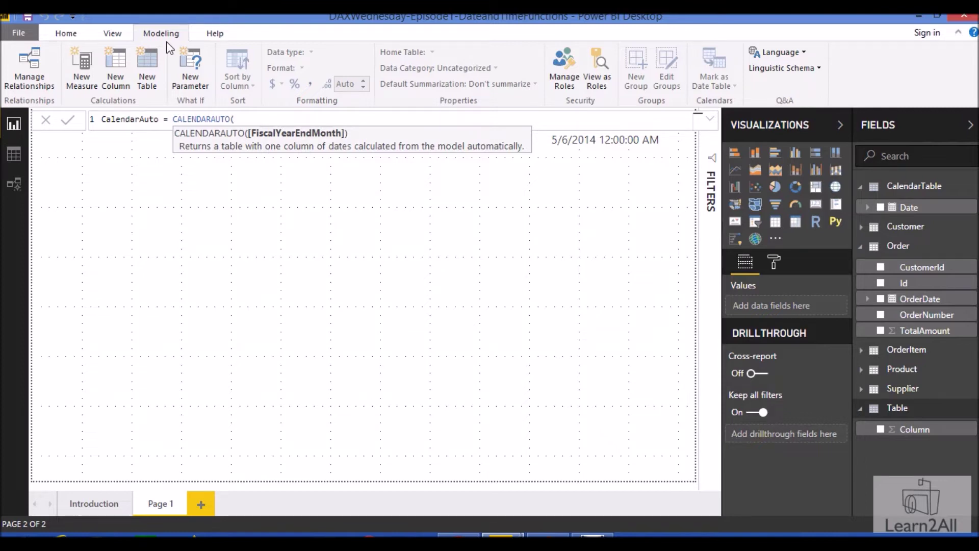
{"action": "type", "text": ")"}
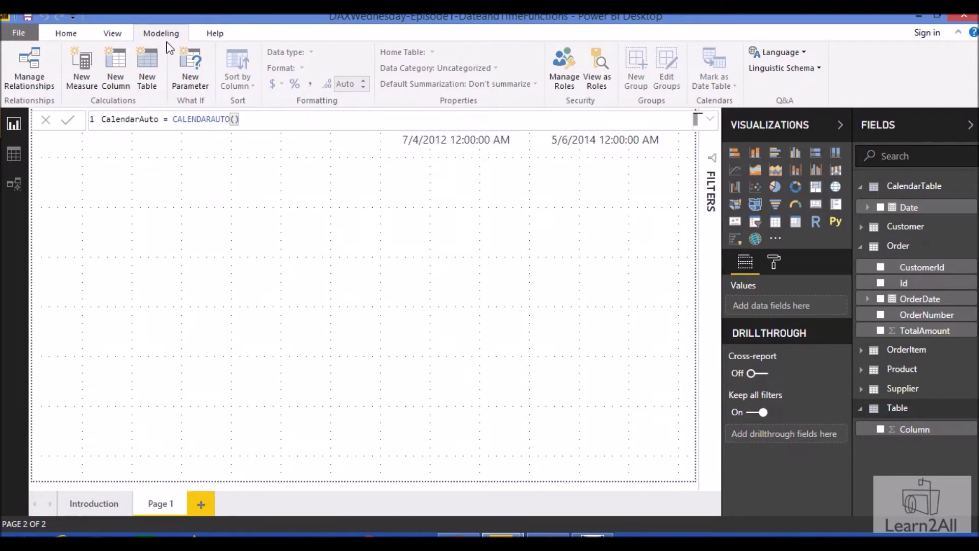
{"action": "key", "text": "Return"}
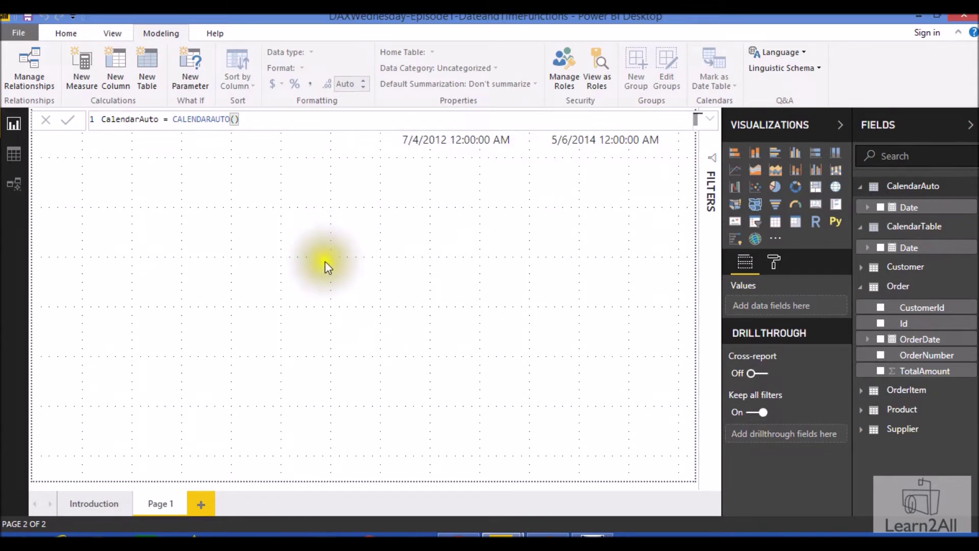
Add a table visual to Page 1 and place the CalendarAuto Date field in its values twice.
{"action": "left_click", "coordinate": [467, 284]}
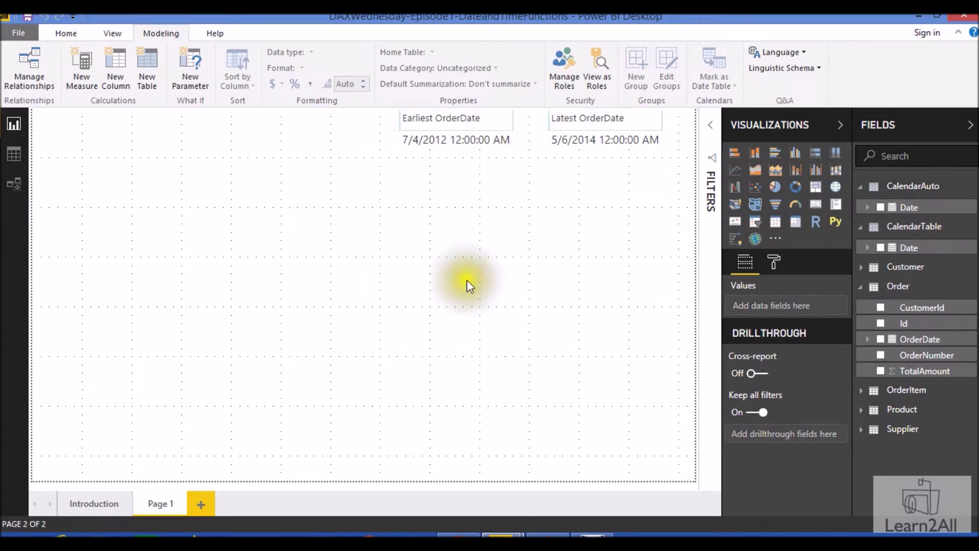
{"action": "left_click", "coordinate": [774, 226]}
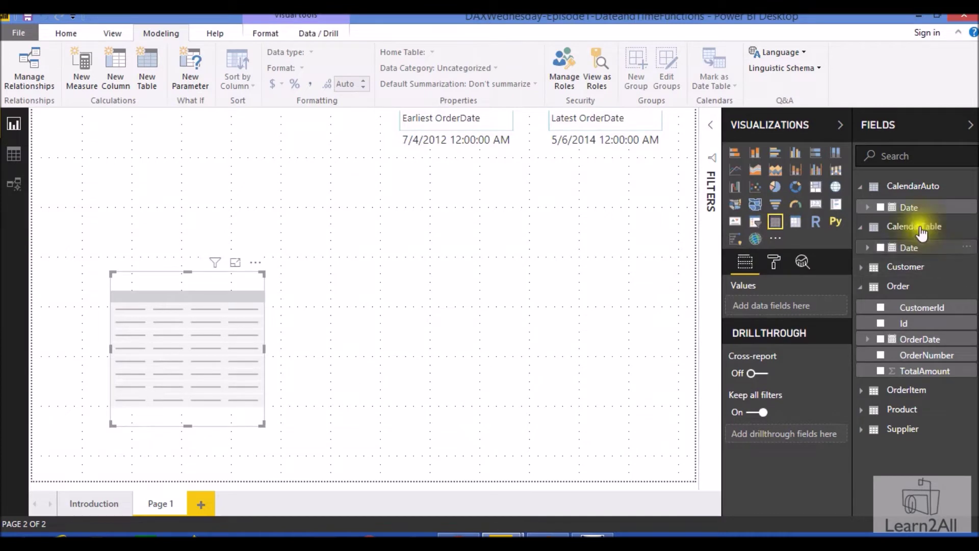
{"action": "left_click", "coordinate": [881, 207]}
{"action": "left_click_drag", "start_coordinate": [892, 207], "coordinate": [790, 371]}
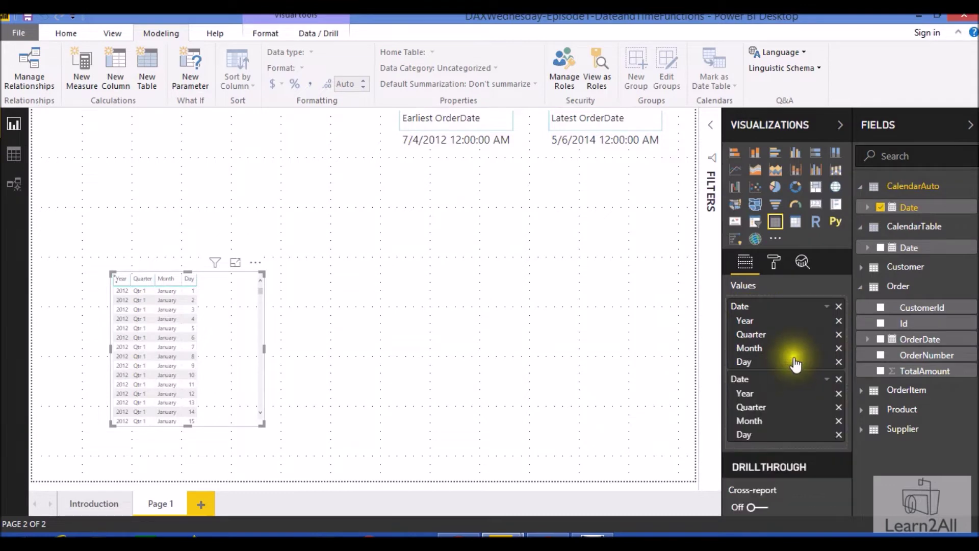
Switch both Date values of the CalendarAuto table visual from date hierarchy to plain Date, summarizing them as Earliest and Latest.
{"action": "left_click", "coordinate": [826, 307]}
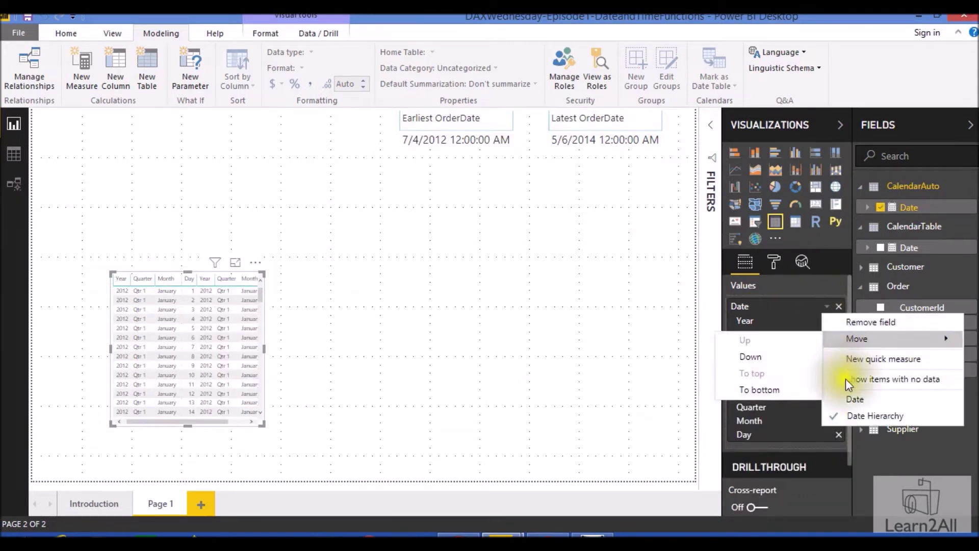
{"action": "left_click", "coordinate": [851, 398]}
{"action": "left_click", "coordinate": [826, 323]}
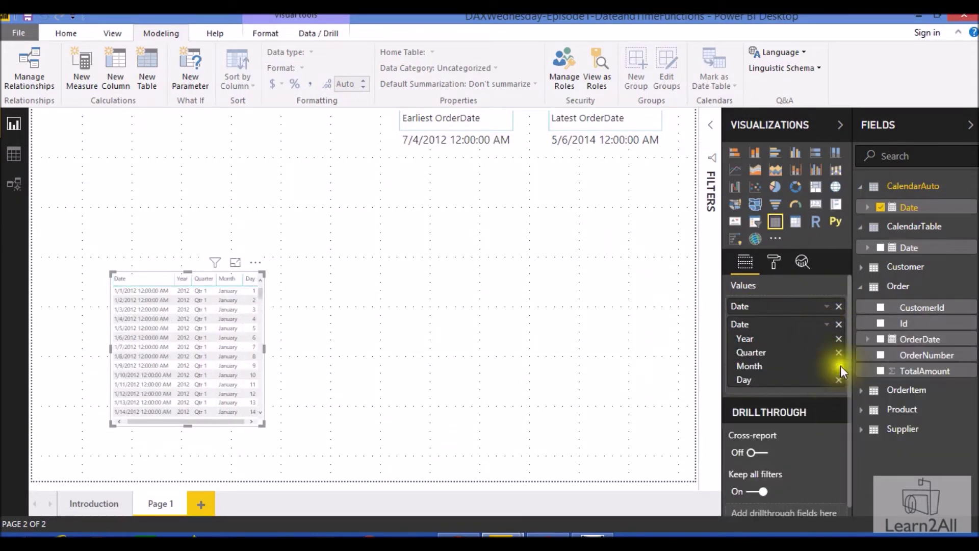
{"action": "left_click", "coordinate": [845, 400]}
{"action": "left_click", "coordinate": [826, 325]}
{"action": "left_click", "coordinate": [762, 234]}
{"action": "left_click", "coordinate": [833, 323]}
{"action": "left_click", "coordinate": [714, 247]}
Copy the formatting of the OrderDate visual onto the CalendarAuto table visual with Format Painter, and inspect its earliest date.
{"action": "left_click", "coordinate": [469, 168]}
{"action": "left_click", "coordinate": [66, 33]}
{"action": "left_click", "coordinate": [70, 84]}
{"action": "left_click", "coordinate": [261, 348]}
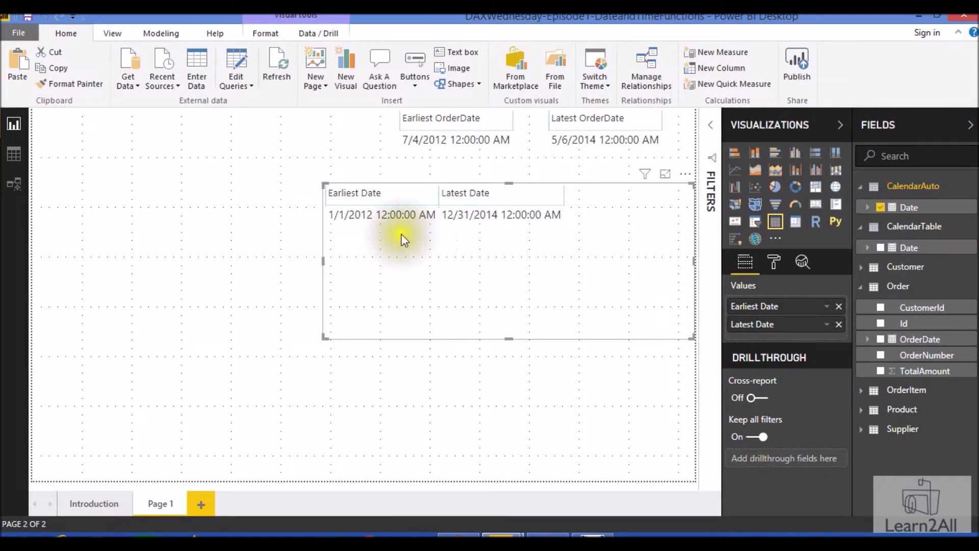
{"action": "left_click", "coordinate": [341, 223]}
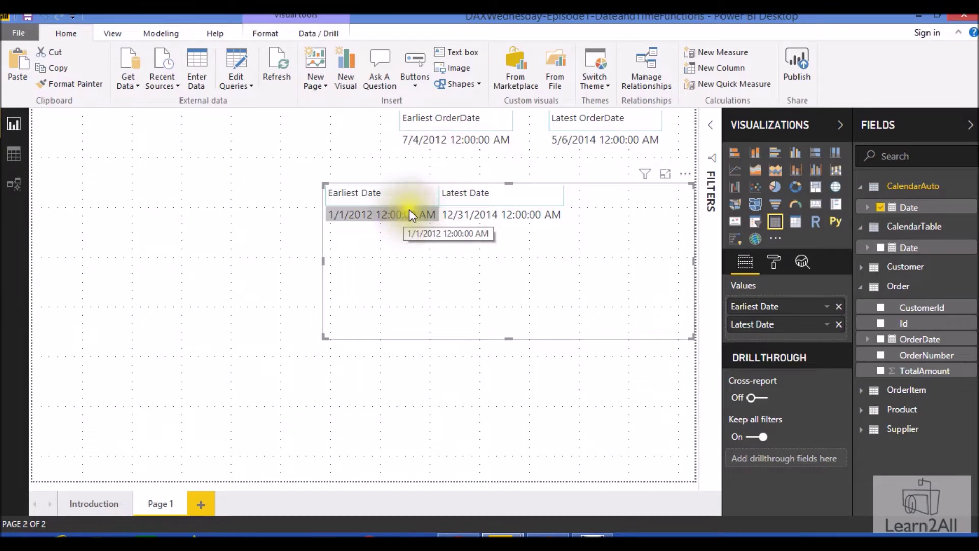
{"action": "left_click", "coordinate": [352, 221]}
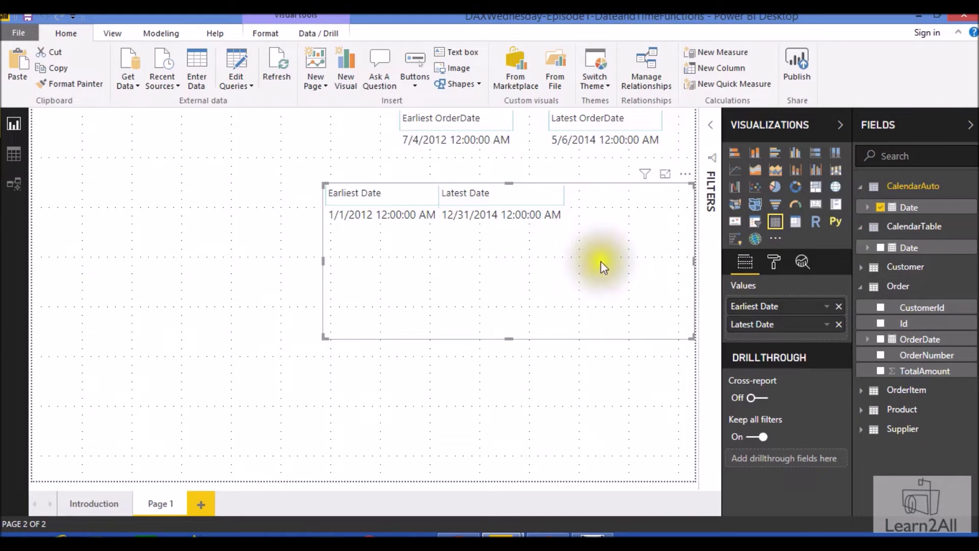
Change the CalendarAuto table's formula to CalendarAuto = CALENDARAUTO(3), so that its fiscal year ends in month 3.
{"action": "double_click", "coordinate": [918, 186]}
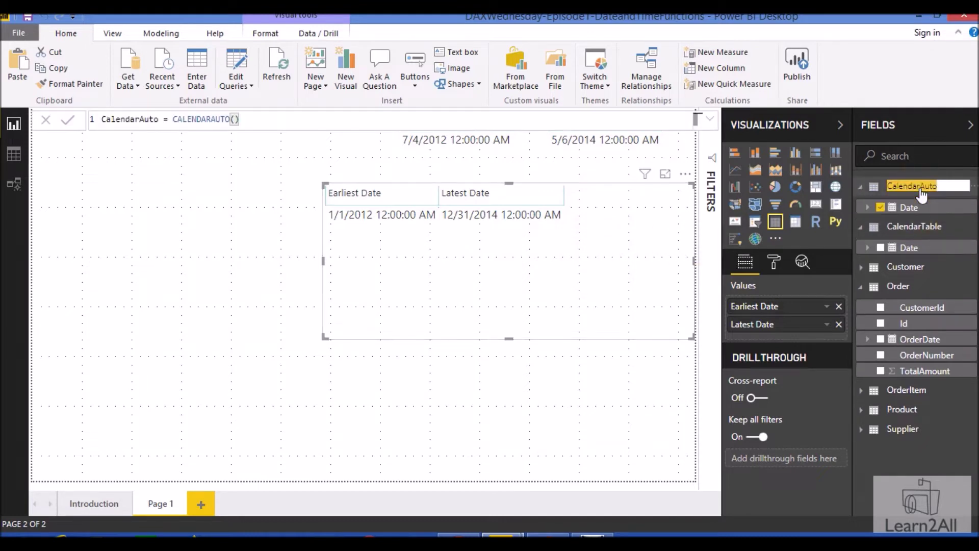
{"action": "left_click", "coordinate": [237, 125]}
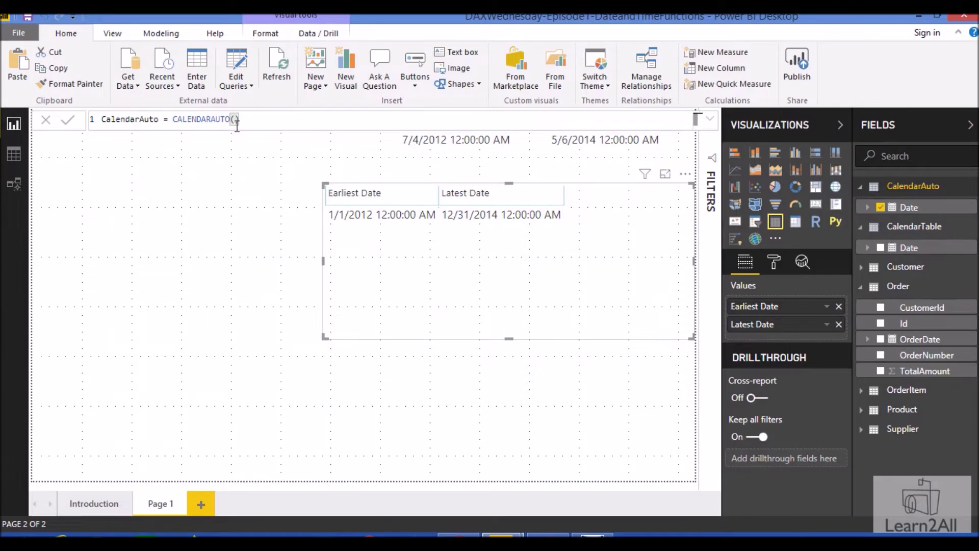
{"action": "type", "text": "3"}
{"action": "key", "text": "BackSpace"}
{"action": "key", "text": "BackSpace"}
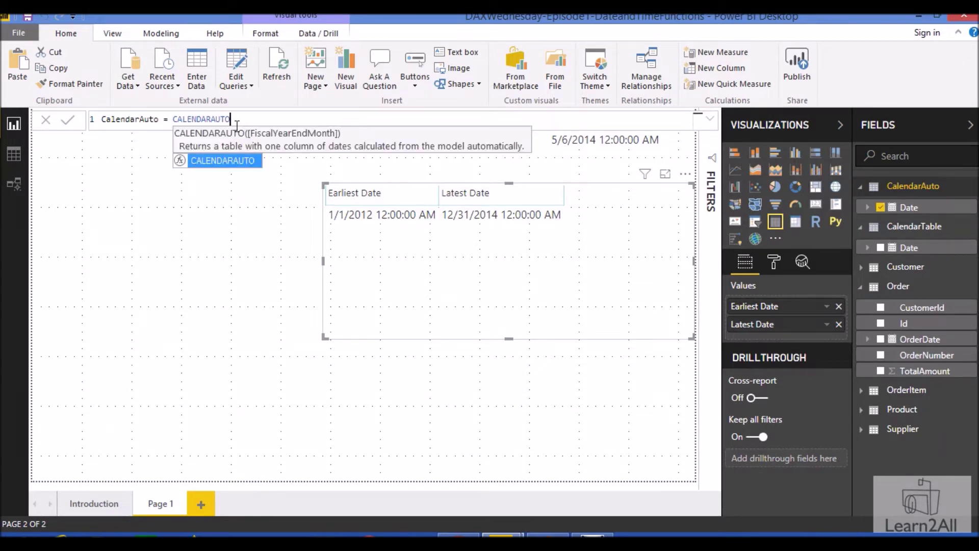
{"action": "type", "text": "("}
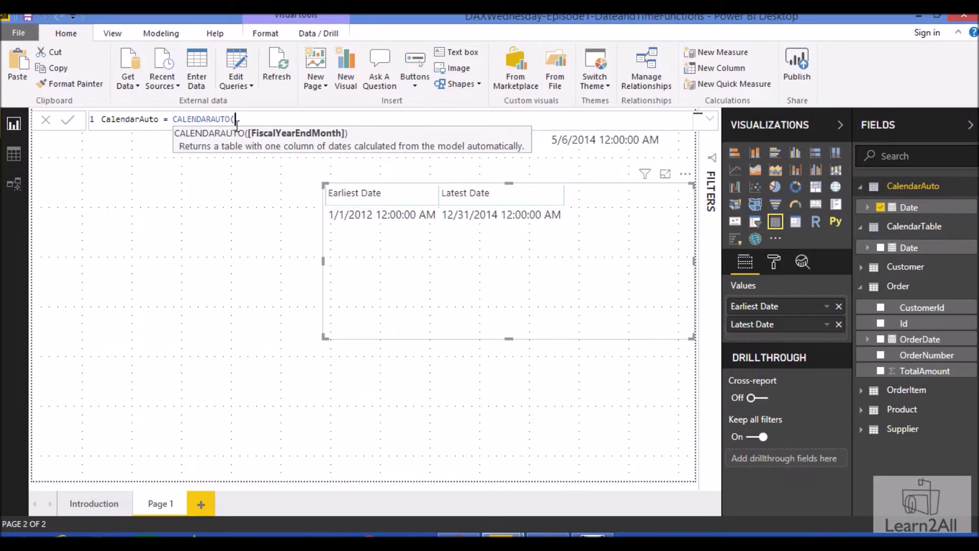
{"action": "type", "text": "3)"}
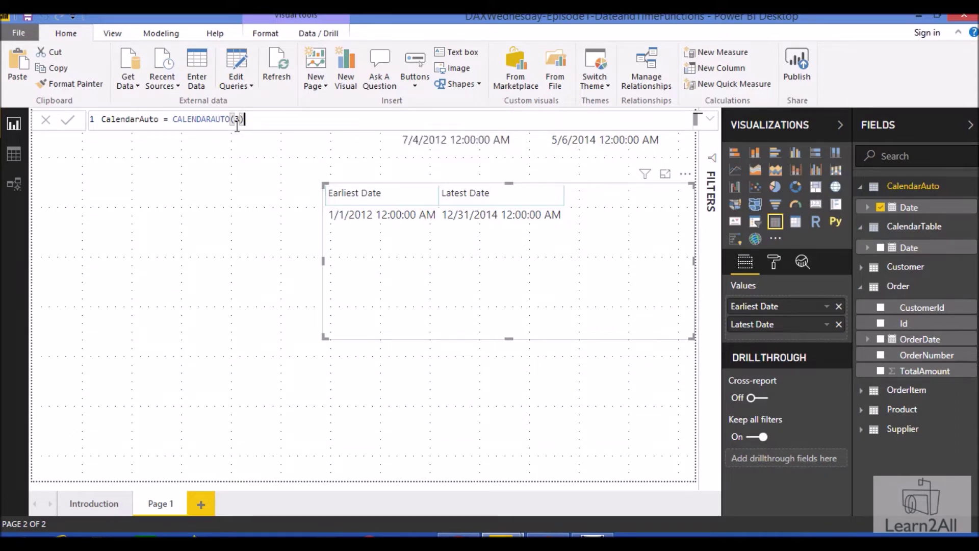
{"action": "key", "text": "Return"}
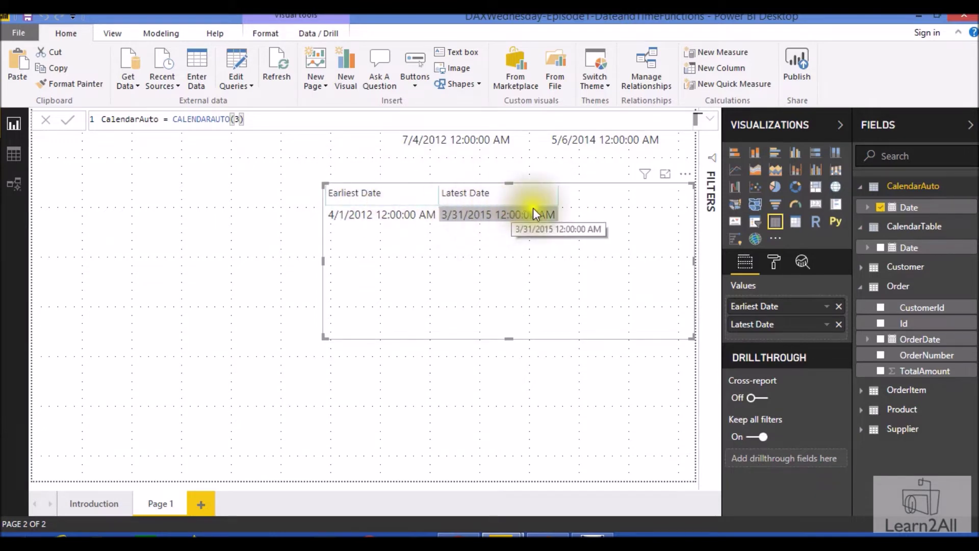
Review the fiscal year end argument in the CalendarAuto formula and the DATE arguments in the CalendarTable formula.
{"action": "left_click", "coordinate": [236, 119]}
{"action": "type", "text": "3"}
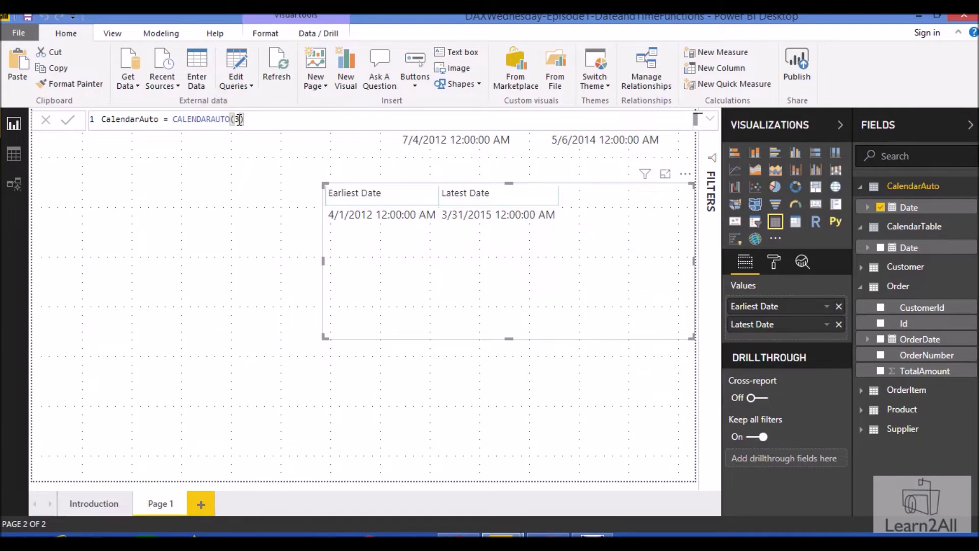
{"action": "left_click", "coordinate": [322, 265]}
{"action": "left_click", "coordinate": [204, 342]}
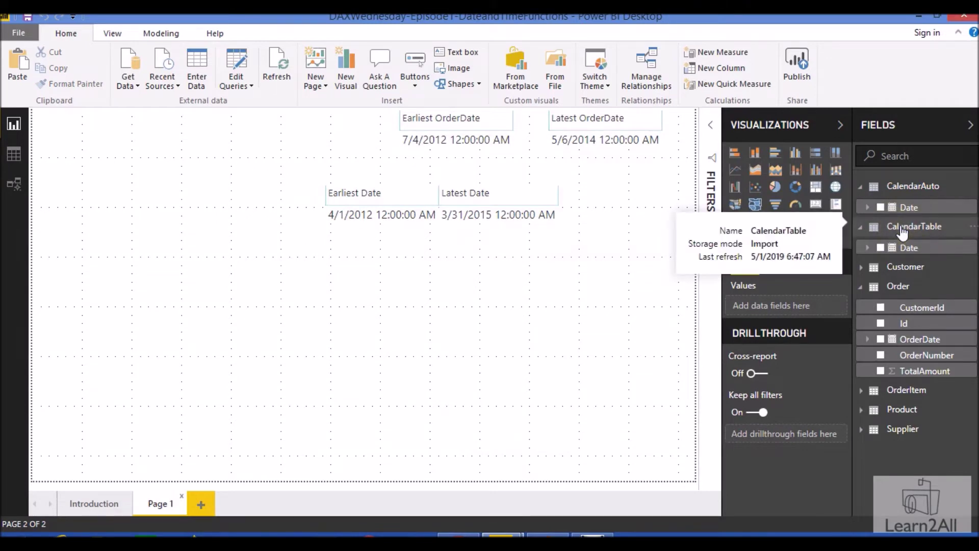
{"action": "double_click", "coordinate": [902, 231]}
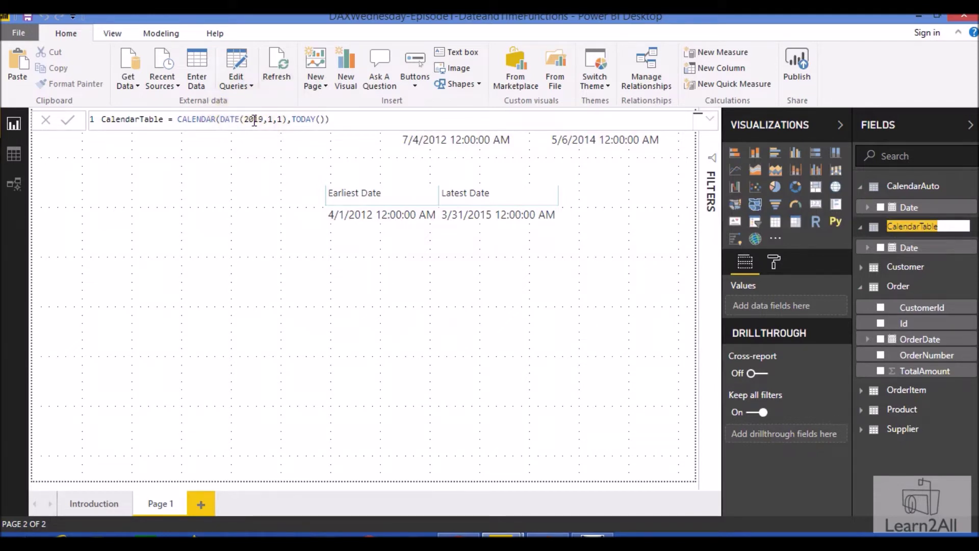
{"action": "left_click", "coordinate": [273, 120]}
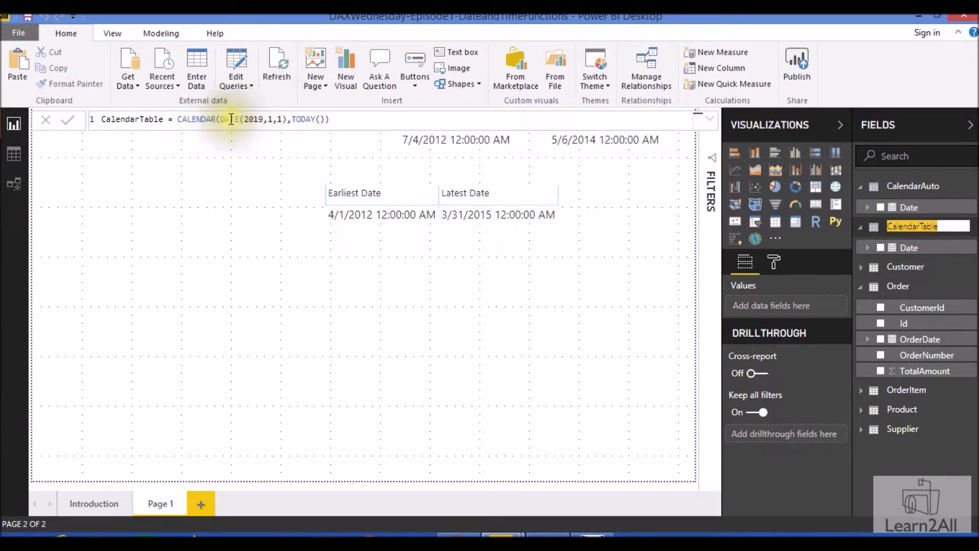
{"action": "left_click", "coordinate": [459, 382]}
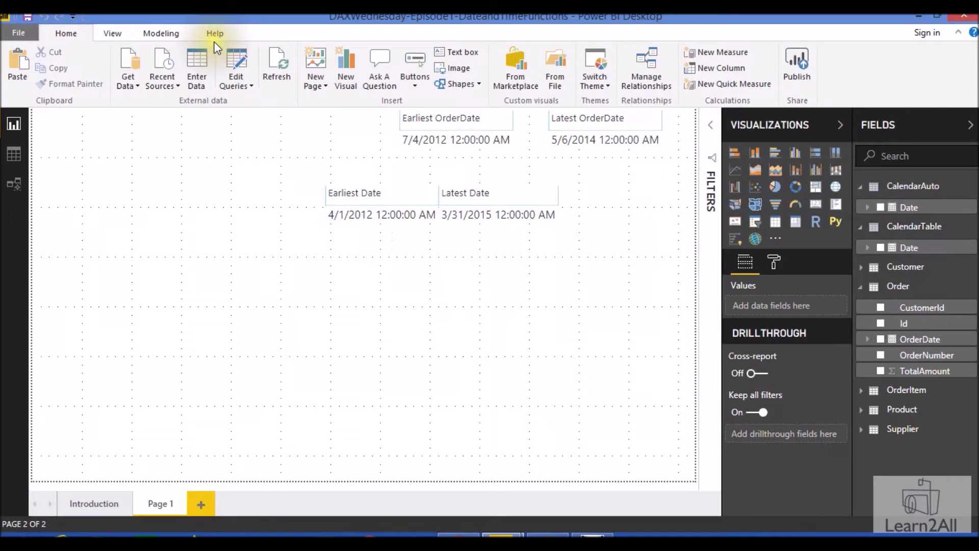
Try to add a calculated column to the CalendarAuto table with the formula Date = DATE(2019,1,15).
{"action": "left_click", "coordinate": [716, 64]}
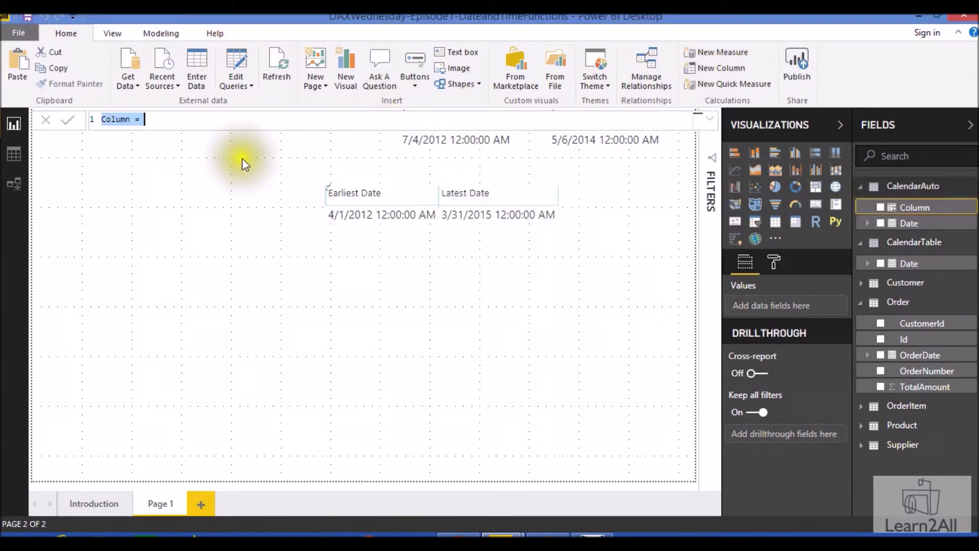
{"action": "type", "text": "Date"}
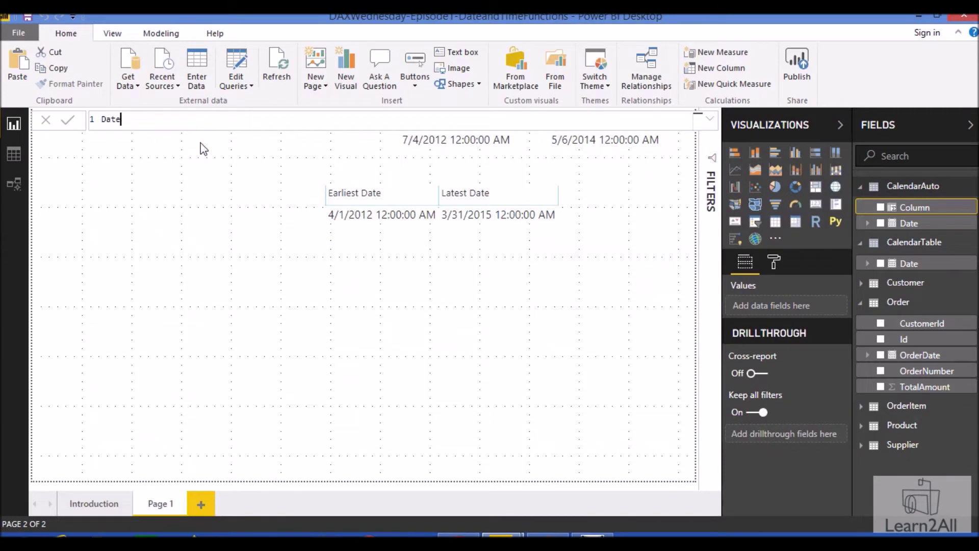
{"action": "type", "text": " = Date"}
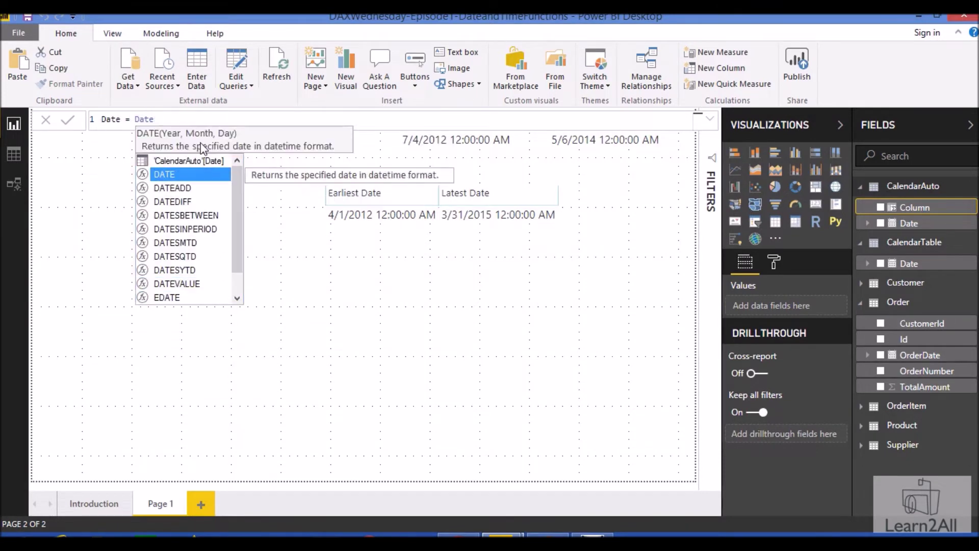
{"action": "key", "text": "Tab"}
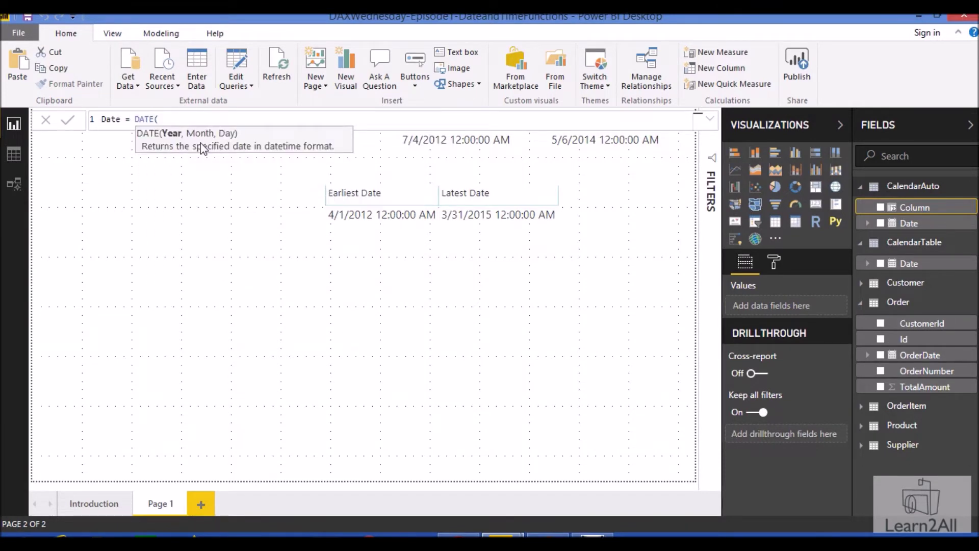
{"action": "type", "text": "2019,1,"}
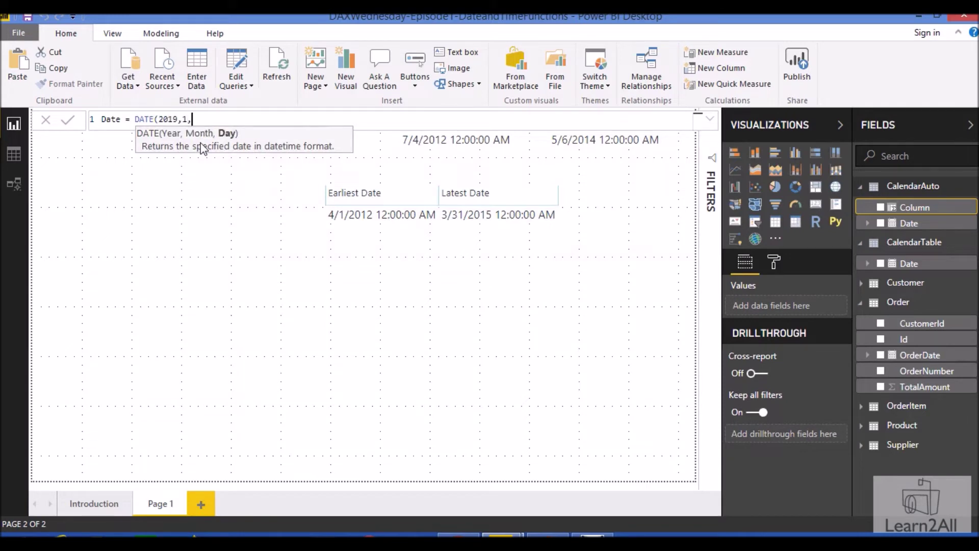
{"action": "type", "text": "15)"}
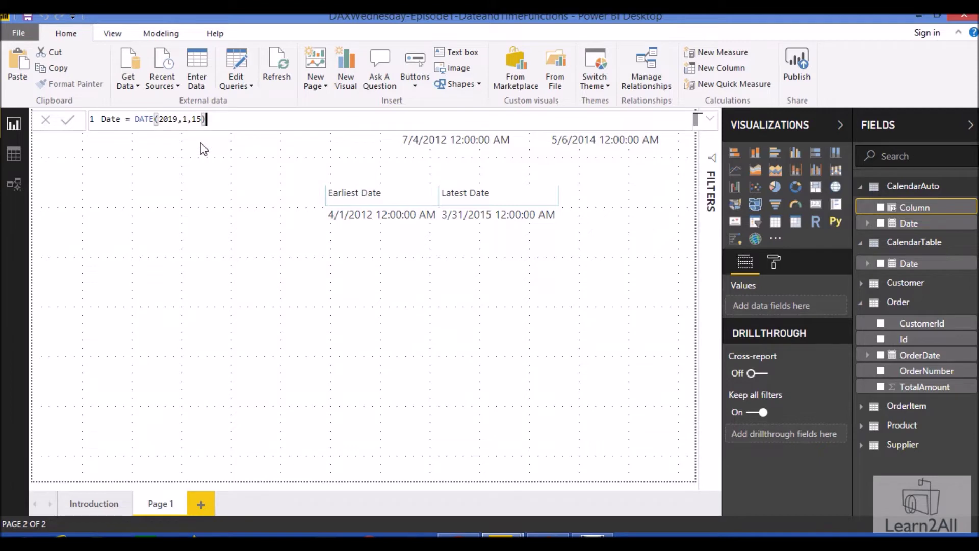
{"action": "key", "text": "Return"}
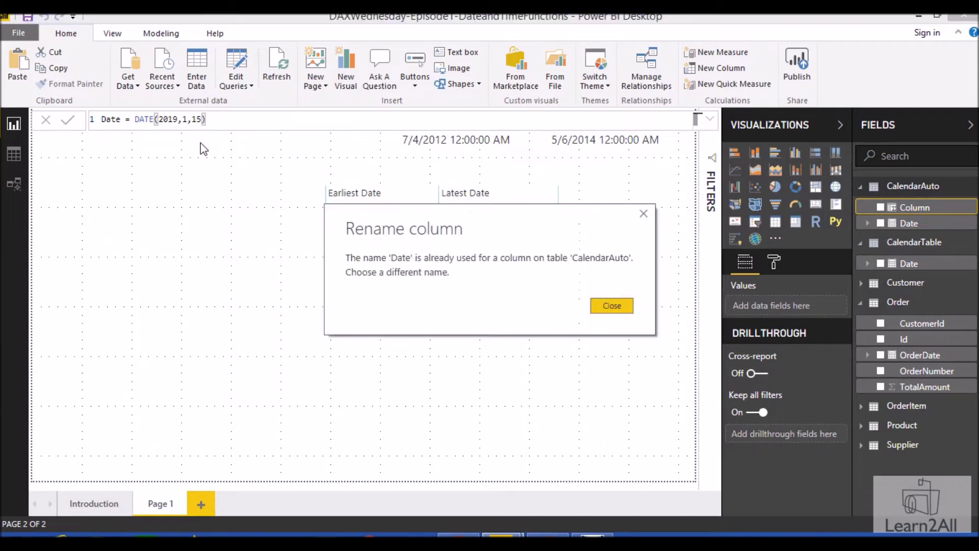
Name the new calculated column DateDemo in its formula, commit it, and show the column in the data view.
{"action": "left_click", "coordinate": [617, 305]}
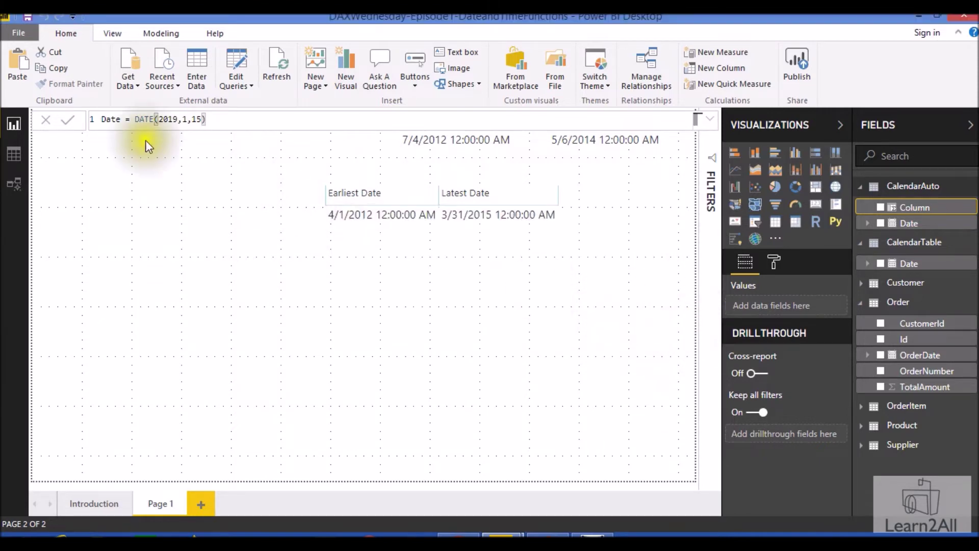
{"action": "left_click", "coordinate": [121, 121]}
{"action": "type", "text": "Demo"}
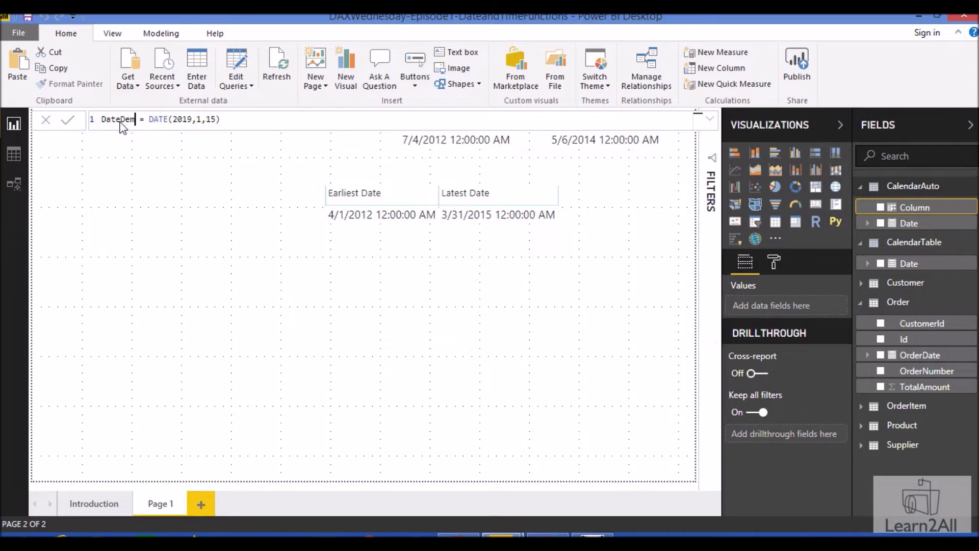
{"action": "left_click", "coordinate": [69, 121]}
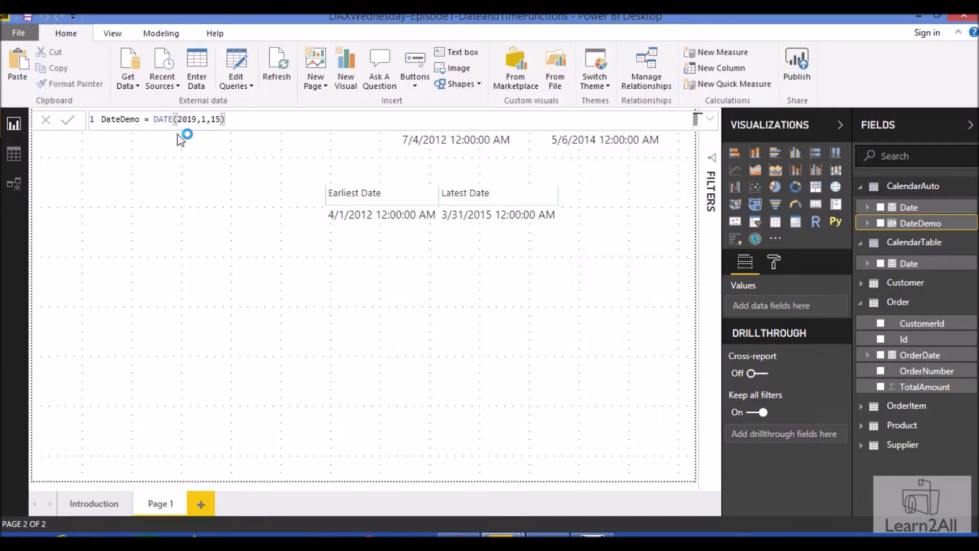
{"action": "left_click", "coordinate": [15, 160]}
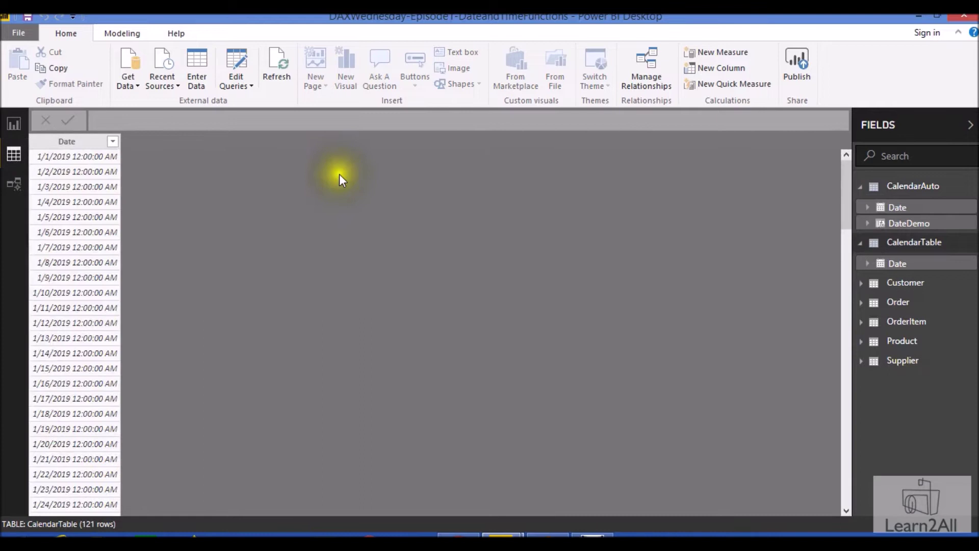
{"action": "left_click", "coordinate": [917, 224]}
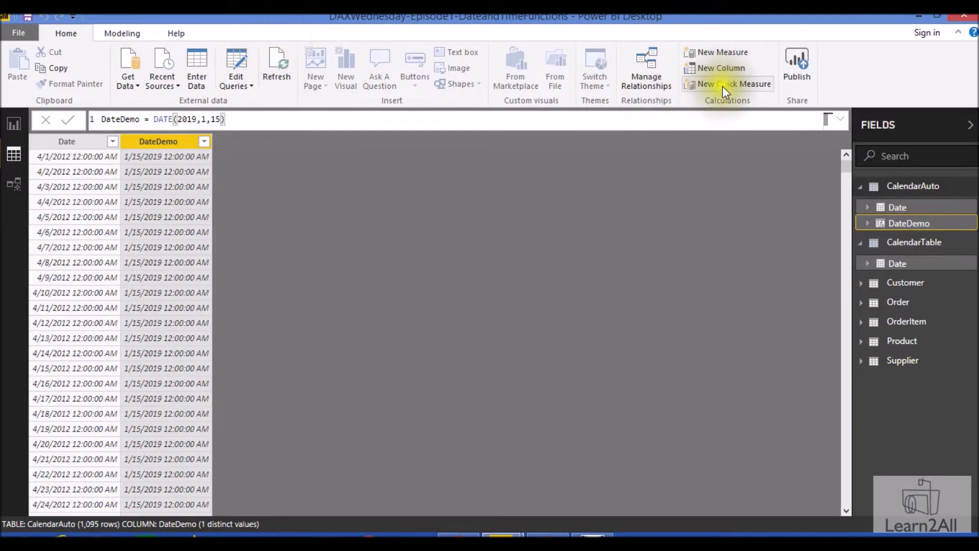
Add a calculated column to the CalendarAuto table with the formula TodayDemo = TODAY().
{"action": "left_click", "coordinate": [721, 71]}
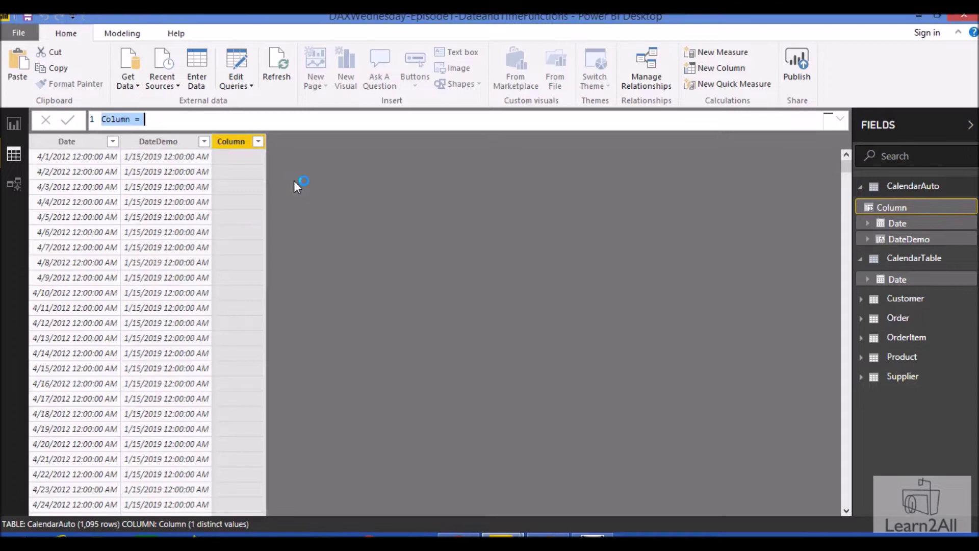
{"action": "type", "text": "Tod"}
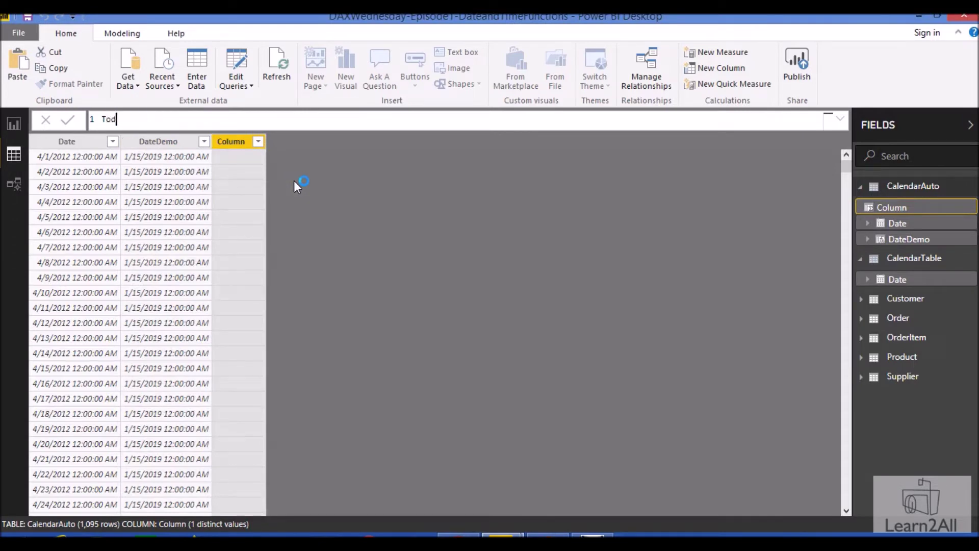
{"action": "type", "text": "ayDemo = TODAY()"}
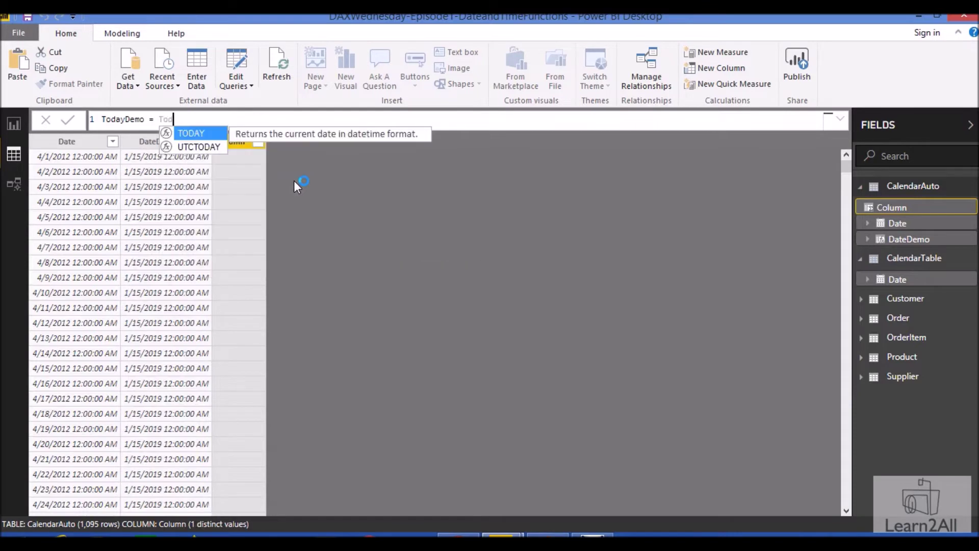
{"action": "key", "text": "Return"}
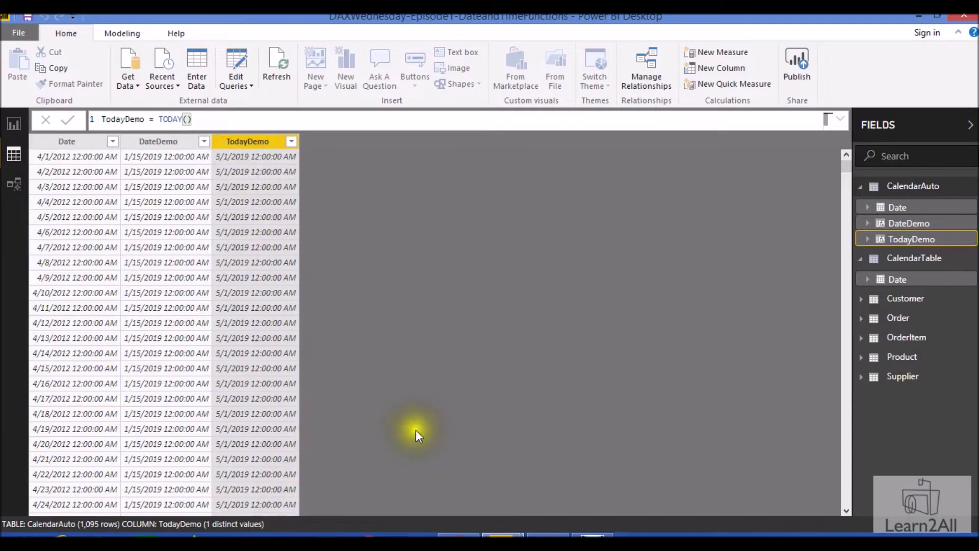
Add a calculated column to the Order table with the formula Now = NOW().
{"action": "left_click", "coordinate": [915, 320]}
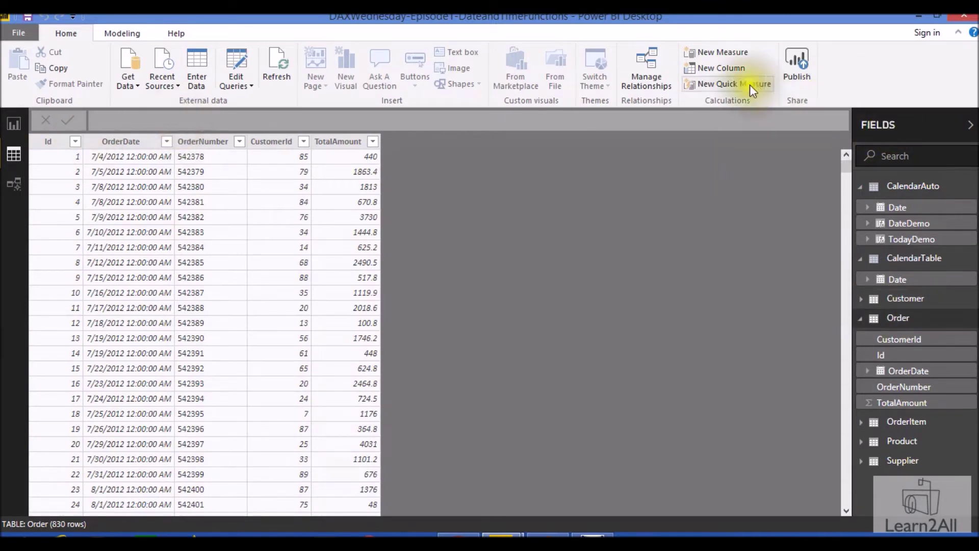
{"action": "left_click", "coordinate": [721, 67]}
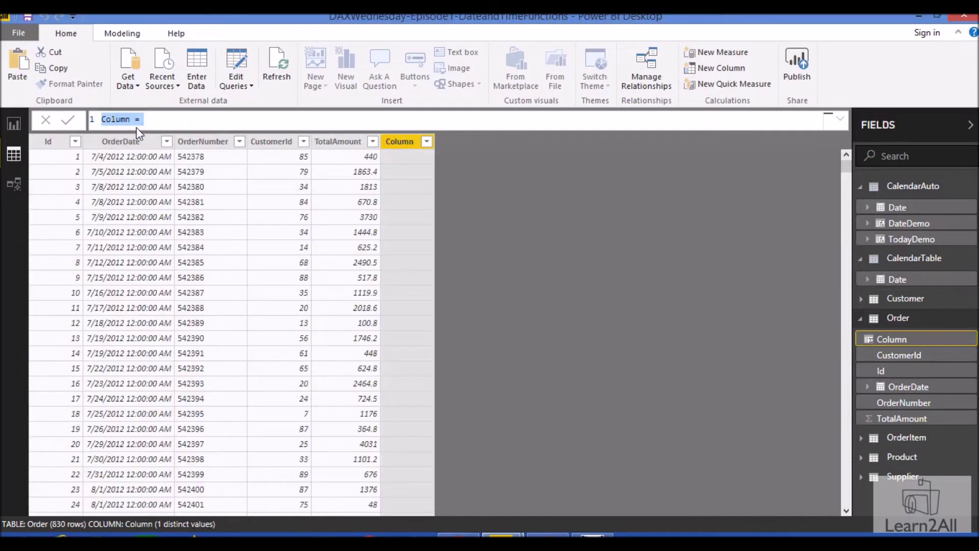
{"action": "type", "text": "Now = No"}
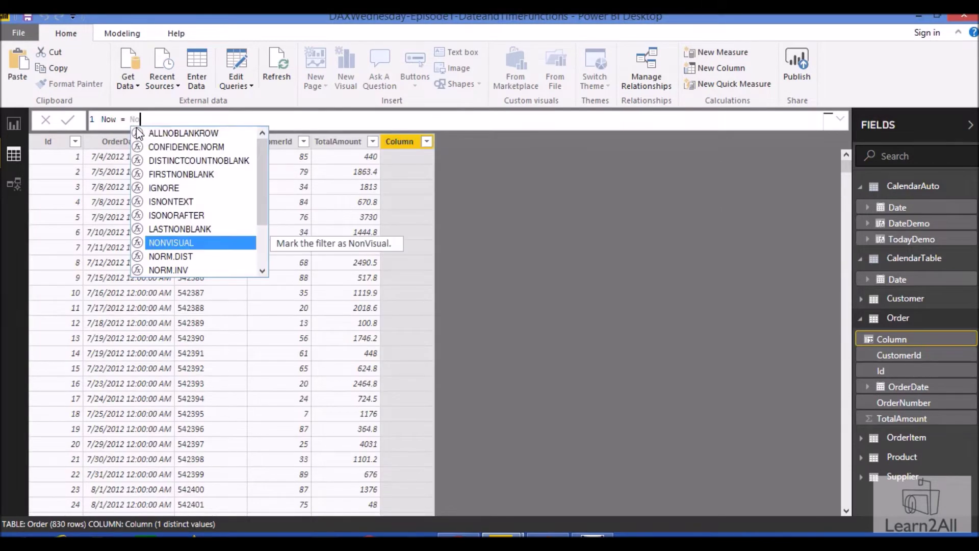
{"action": "type", "text": "w"}
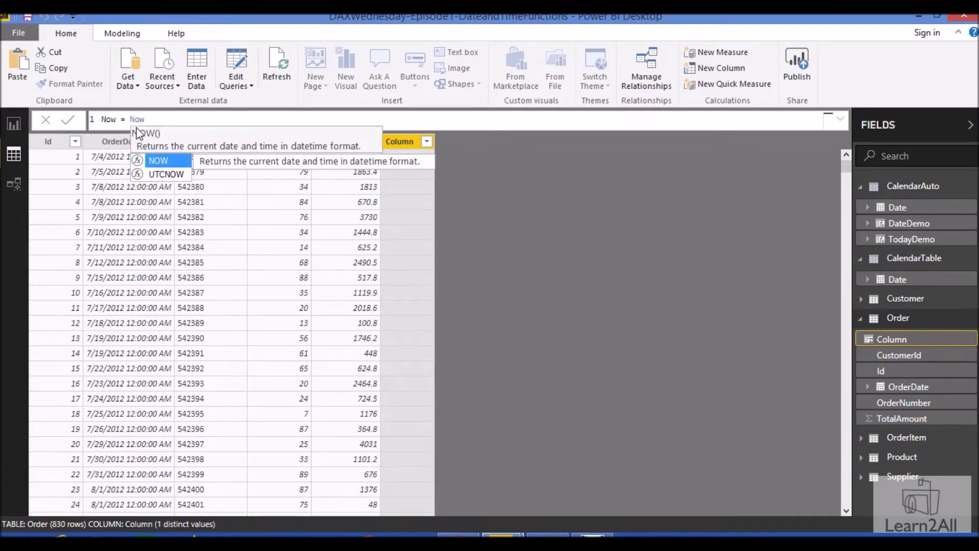
{"action": "key", "text": "Tab"}
{"action": "type", "text": ")"}
{"action": "key", "text": "Return"}
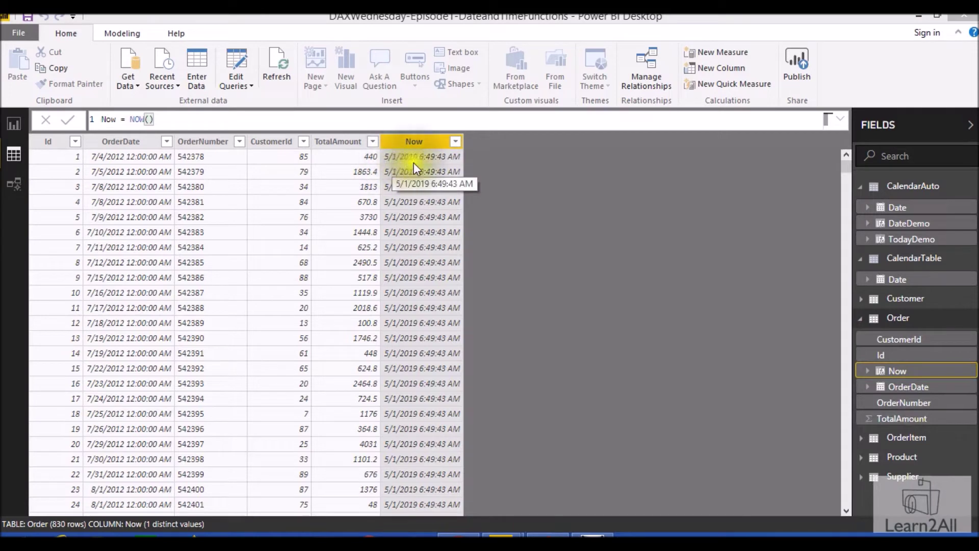
Check the values in the Now column, and show the report's Introduction page.
{"action": "left_click", "coordinate": [434, 164]}
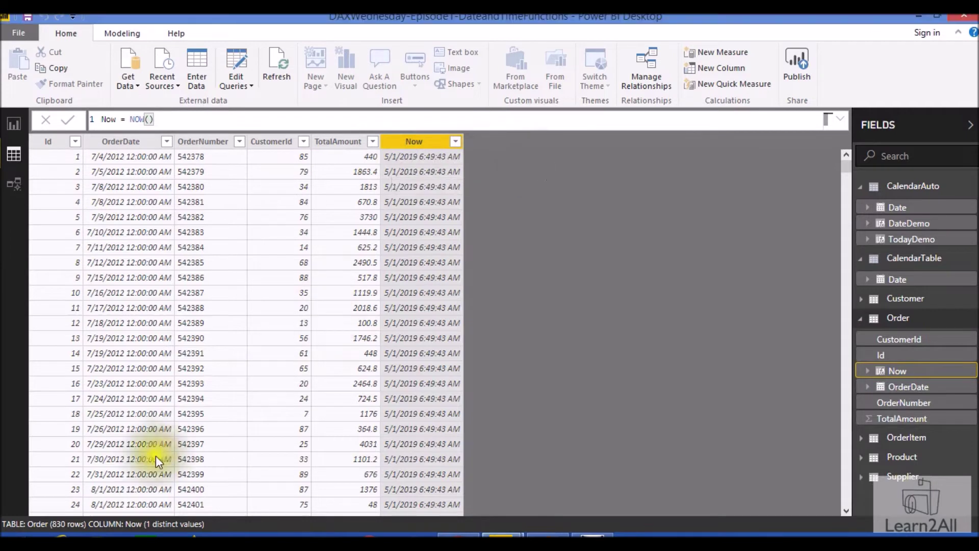
{"action": "left_click", "coordinate": [14, 124]}
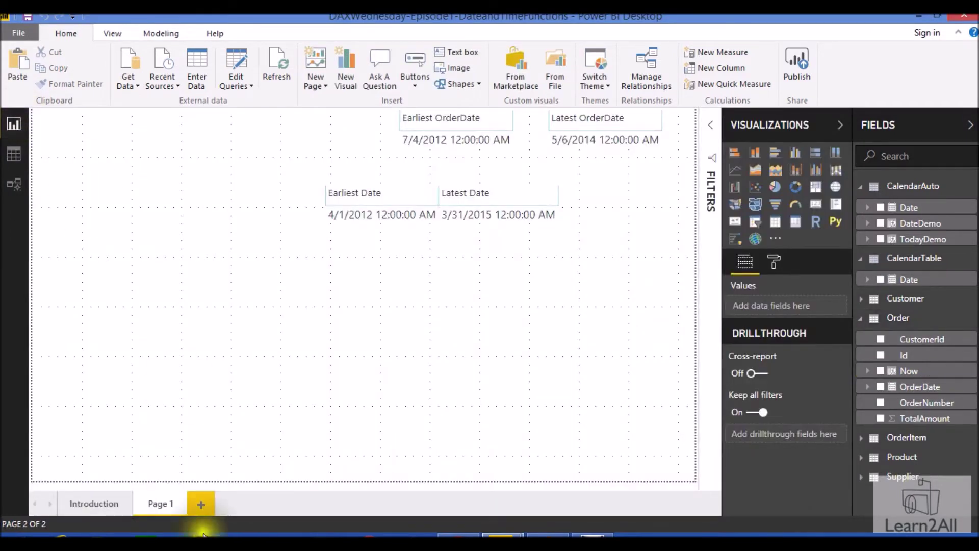
{"action": "left_click", "coordinate": [116, 511]}
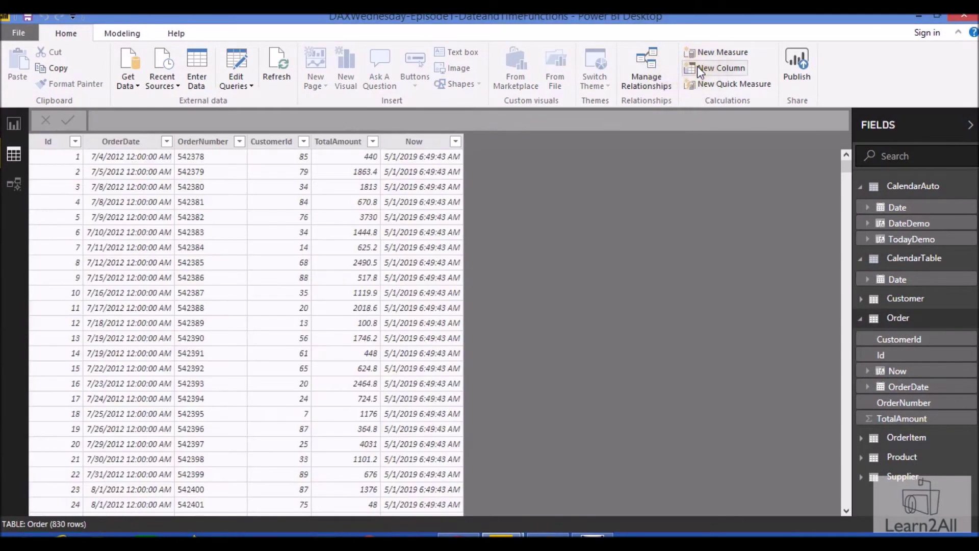
Add a calculated column to the Order table with the formula Year# = YEAR('Order'[OrderDate]) and compare it with the order dates.
{"action": "left_click", "coordinate": [696, 68]}
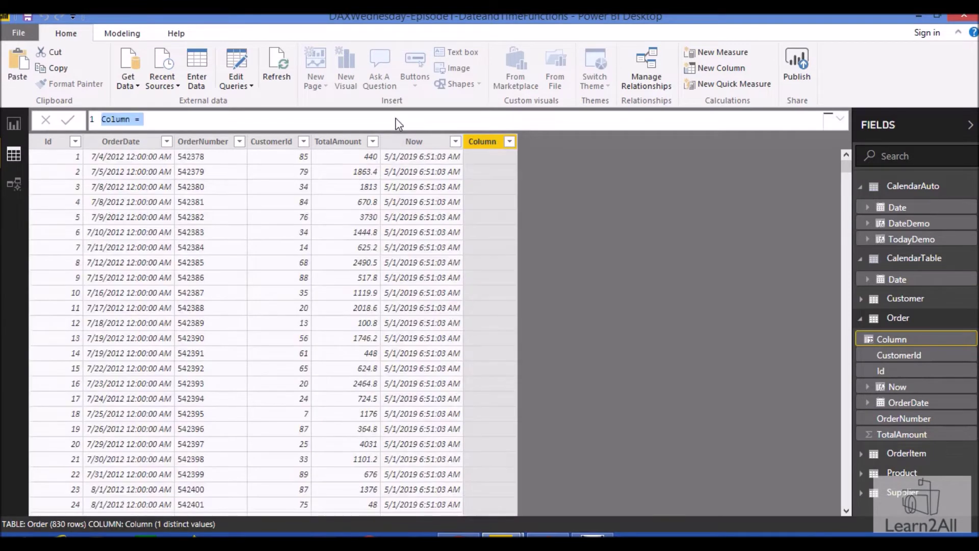
{"action": "type", "text": "Yea"}
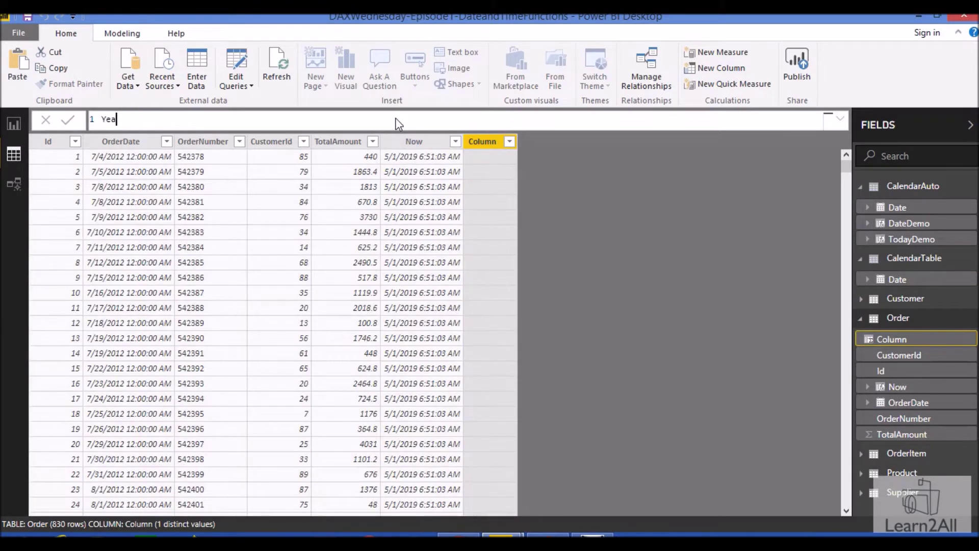
{"action": "type", "text": "r# = Yea"}
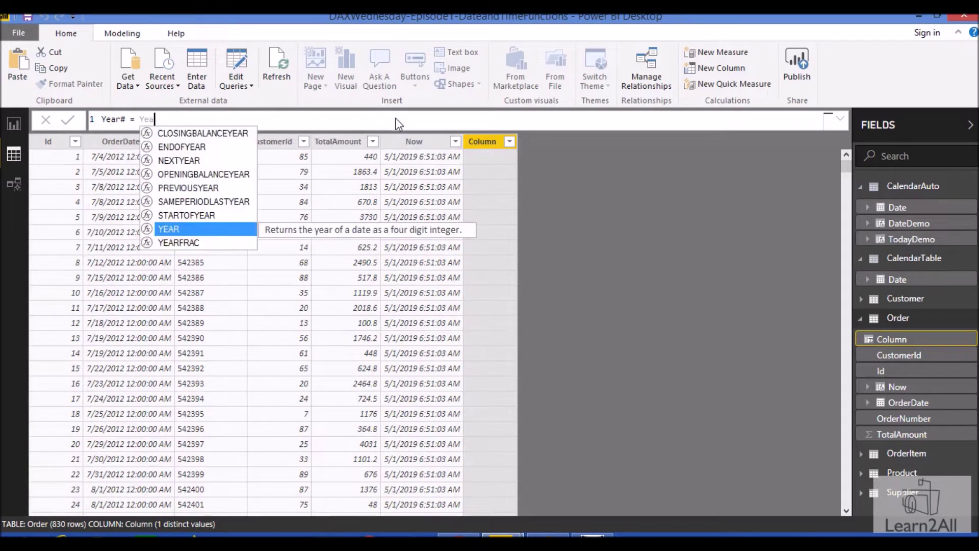
{"action": "key", "text": "Tab"}
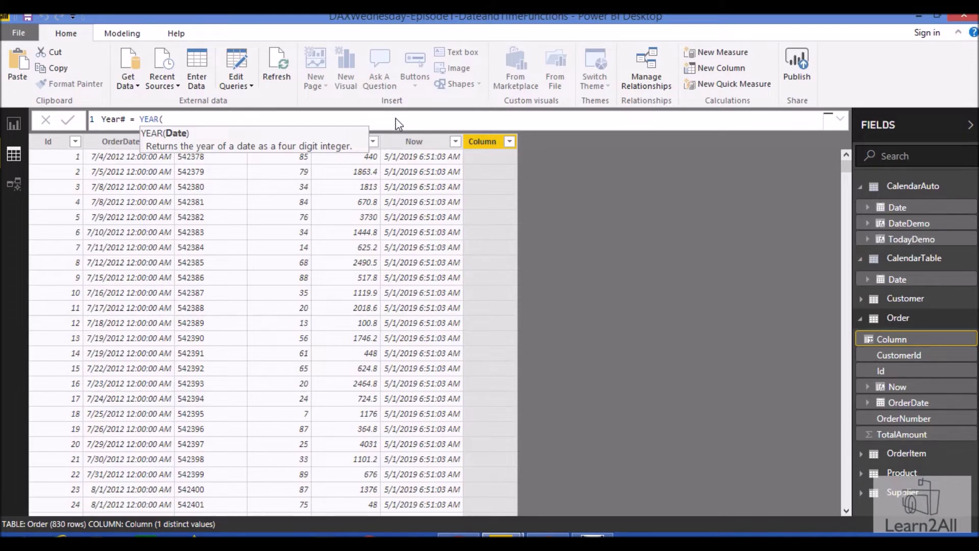
{"action": "type", "text": "Ord"}
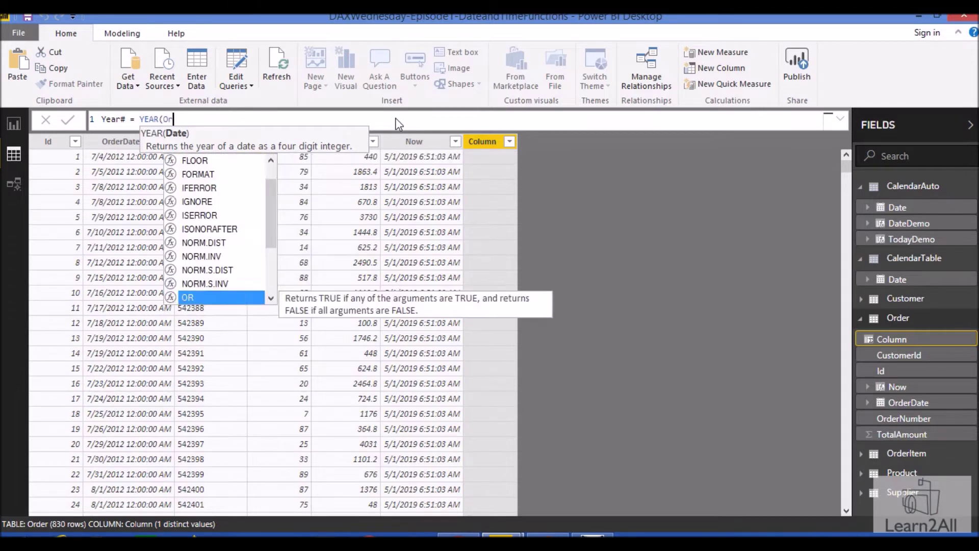
{"action": "key", "text": "Down"}
{"action": "key", "text": "Down"}
{"action": "key", "text": "Down"}
{"action": "key", "text": "Down"}
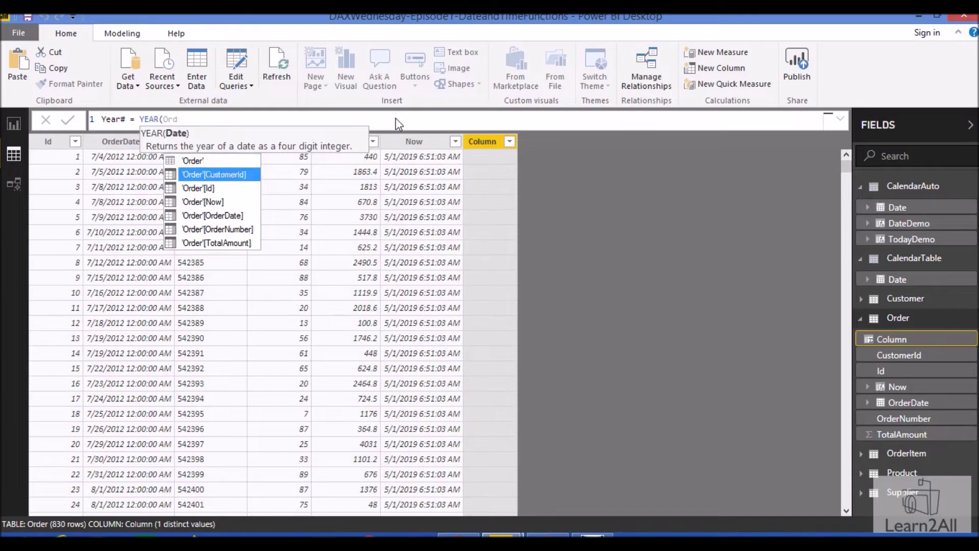
{"action": "key", "text": "Tab"}
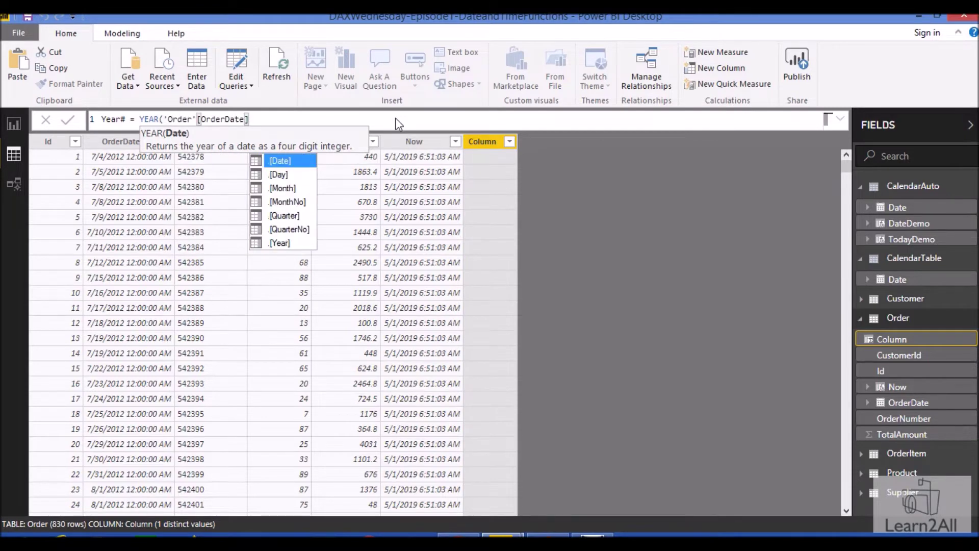
{"action": "type", "text": ")"}
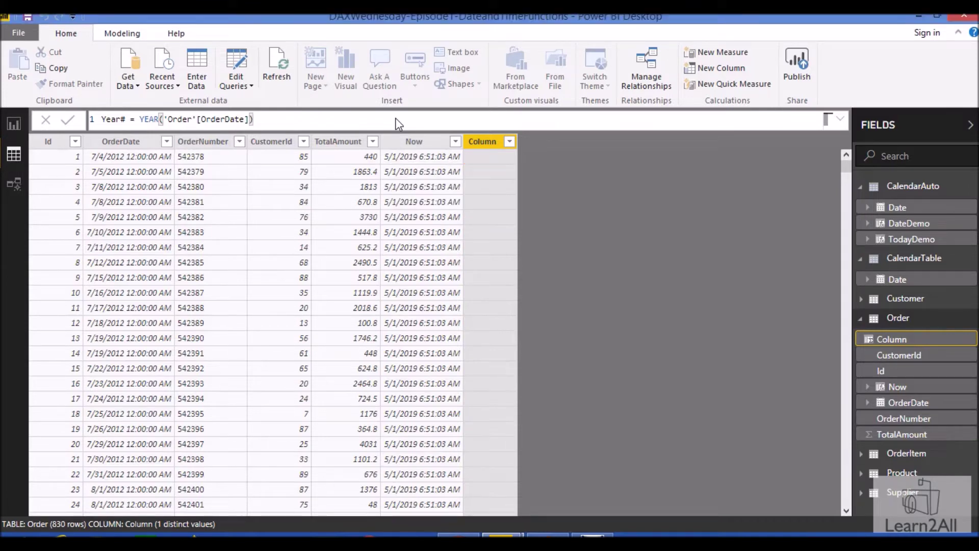
{"action": "key", "text": "Return"}
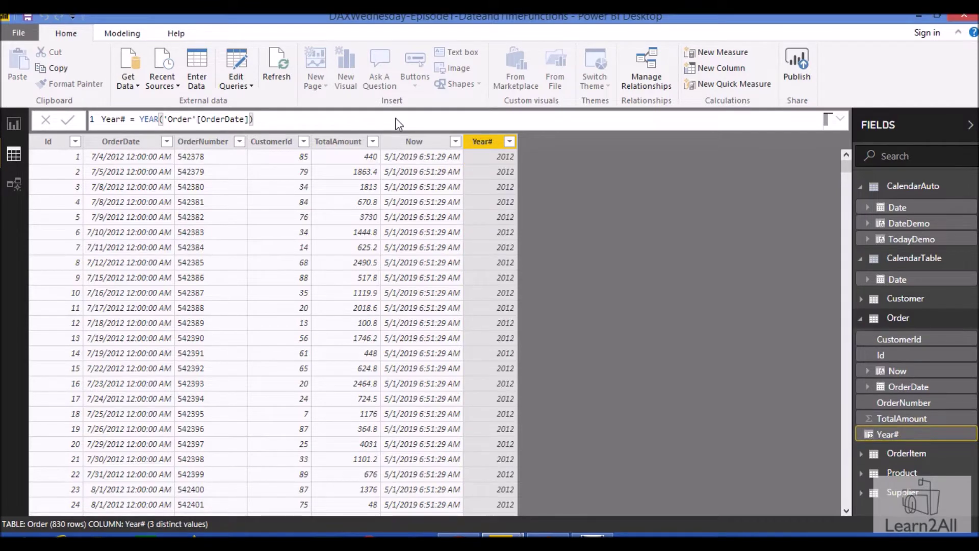
{"action": "left_click", "coordinate": [100, 160]}
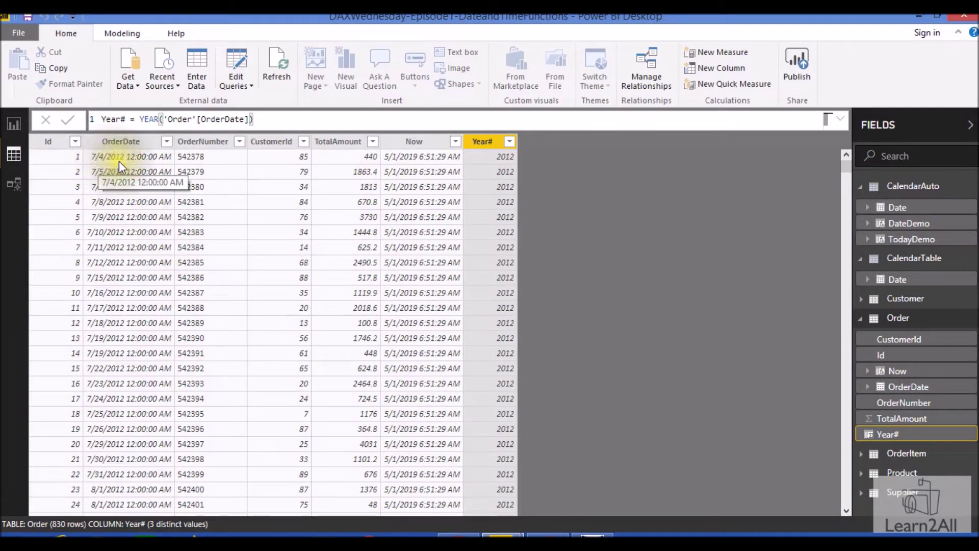
{"action": "left_click", "coordinate": [500, 156]}
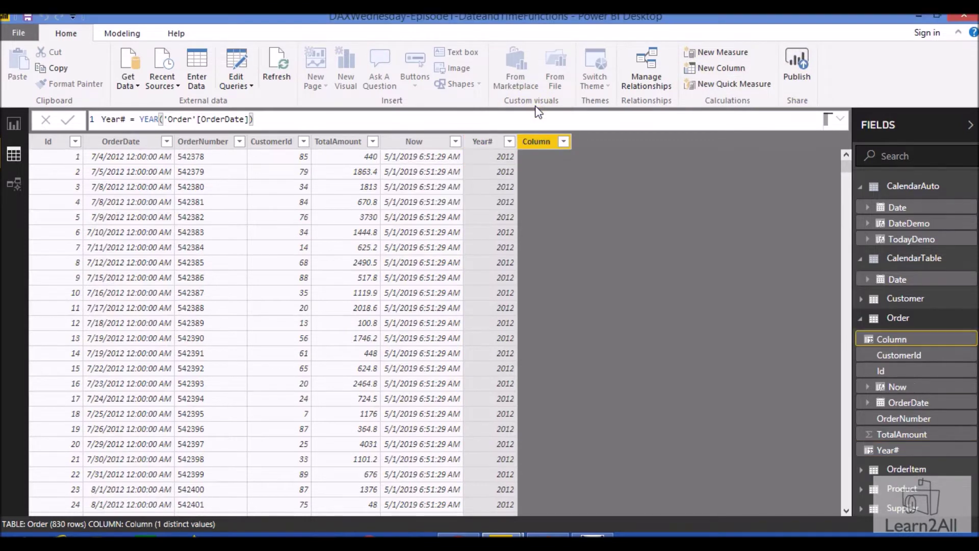
Add a calculated column to the Order table with the formula Month# = MONTH('Order'[OrderDate]).
{"action": "type", "text": "Month"}
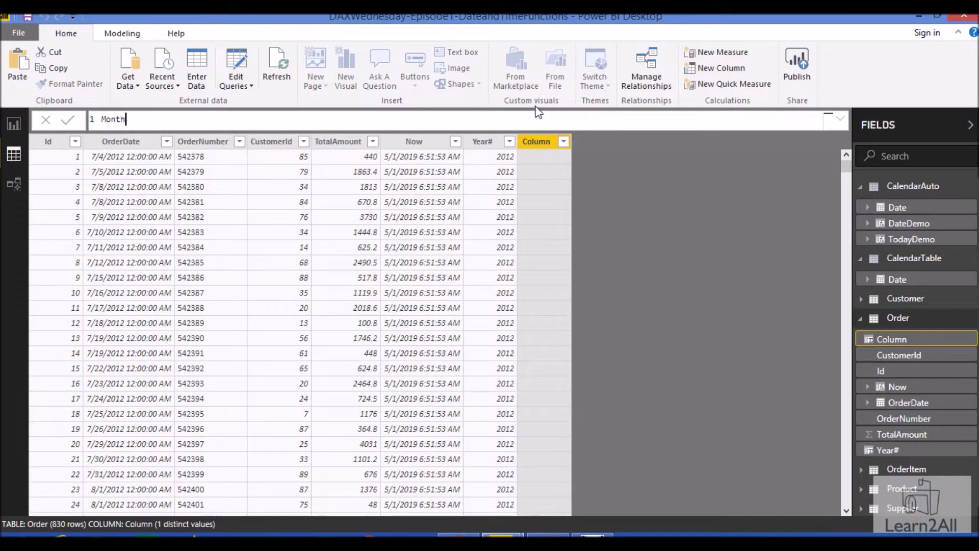
{"action": "type", "text": "# = MONTH("}
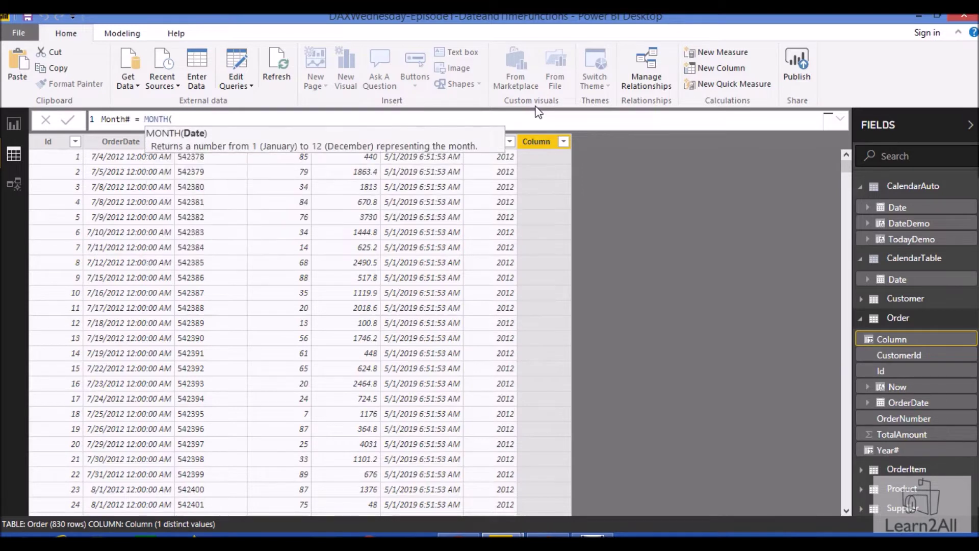
{"action": "type", "text": "Orde"}
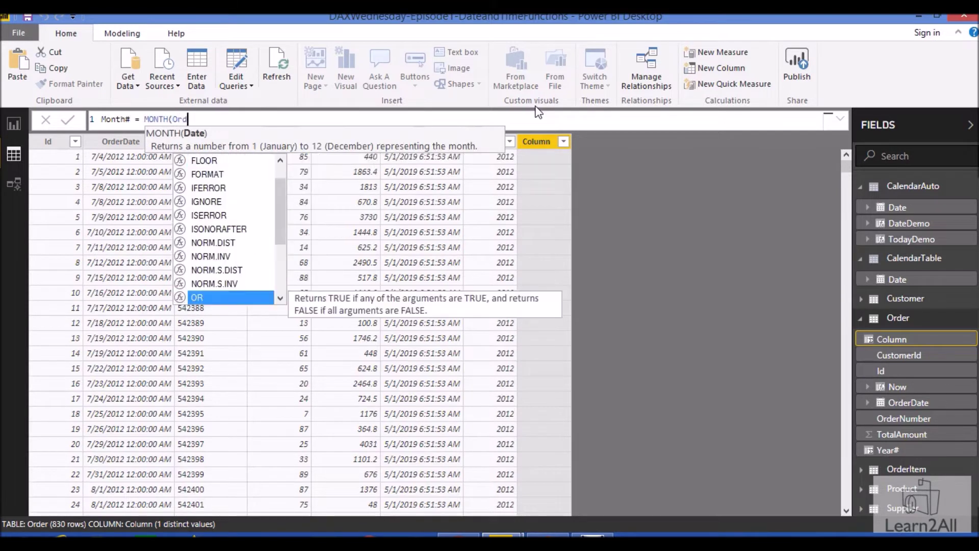
{"action": "key", "text": "Down"}
{"action": "key", "text": "Down"}
{"action": "key", "text": "Down"}
{"action": "key", "text": "Tab"}
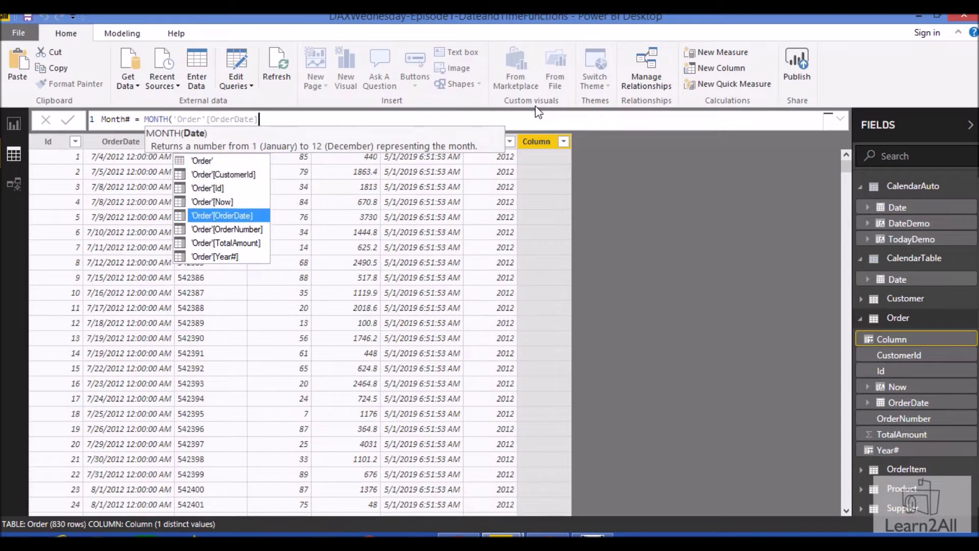
{"action": "type", "text": ")"}
{"action": "key", "text": "Return"}
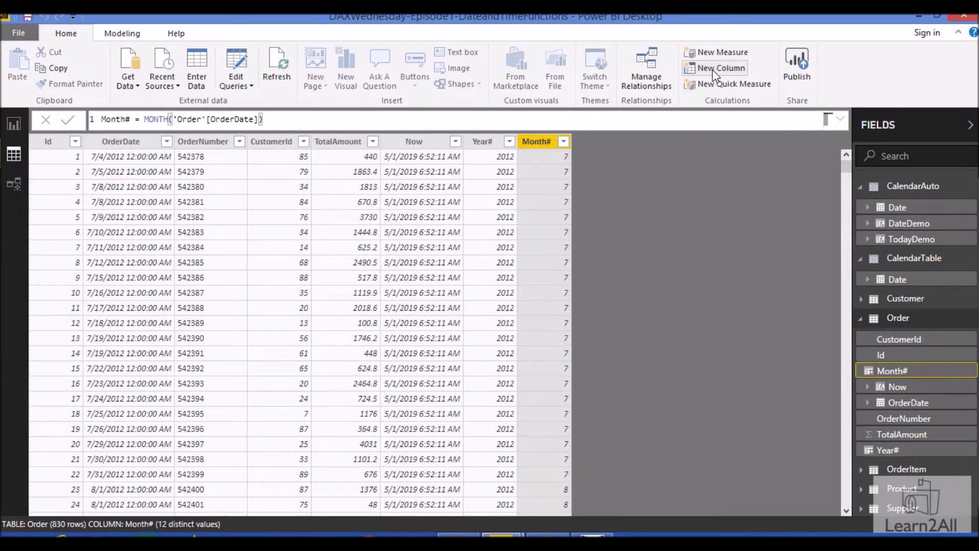
Add a calculated column to the Order table with the formula Day# = DAY('Order'[OrderDate]) and compare it with the order dates.
{"action": "type", "text": "Da"}
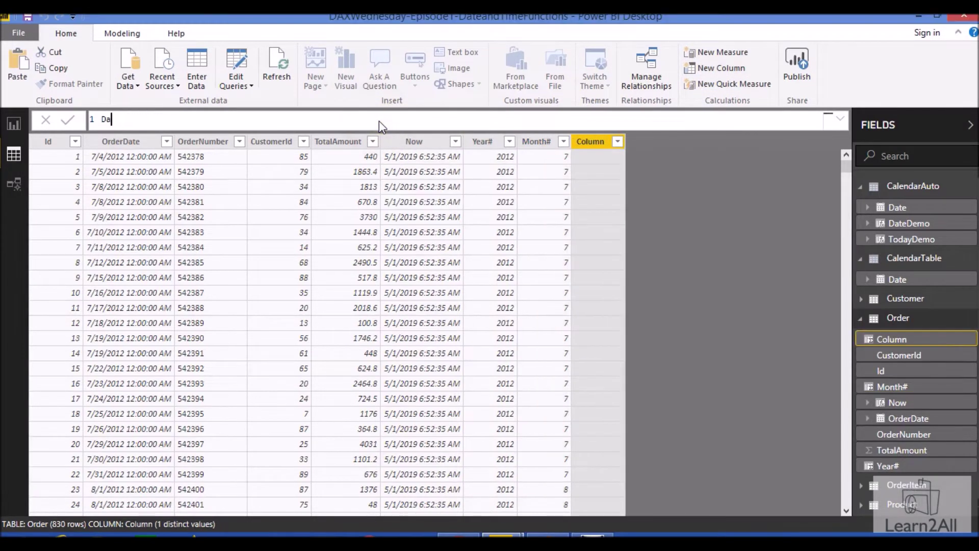
{"action": "type", "text": "y# = Day"}
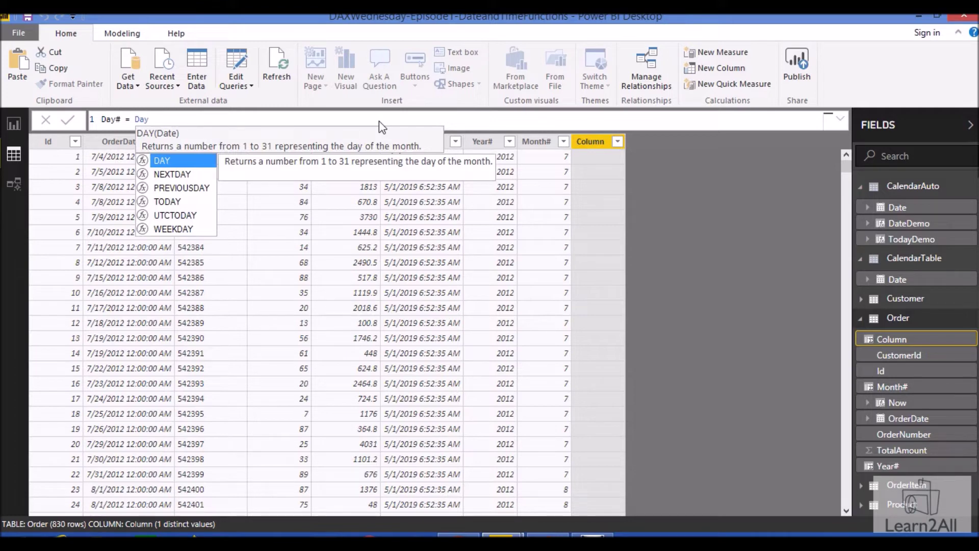
{"action": "key", "text": "Tab"}
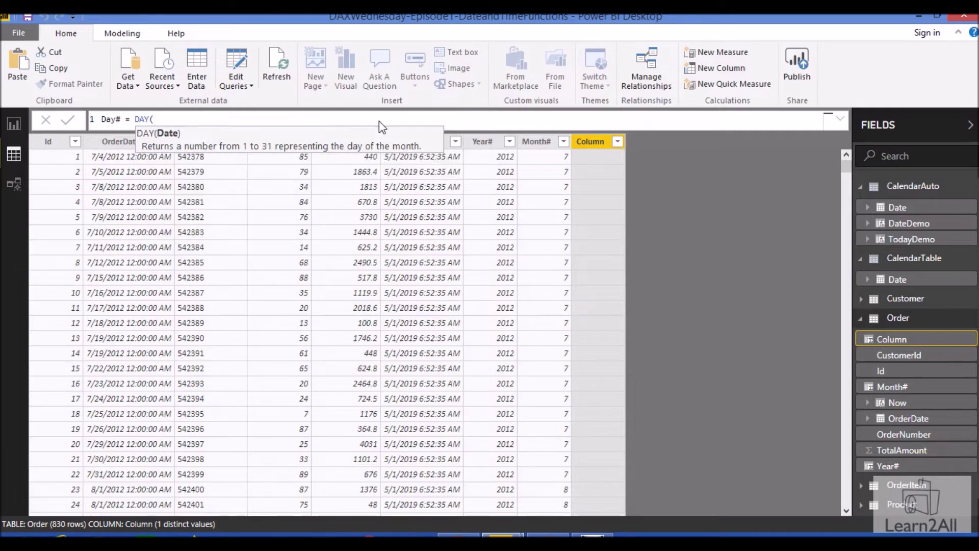
{"action": "type", "text": "ord"}
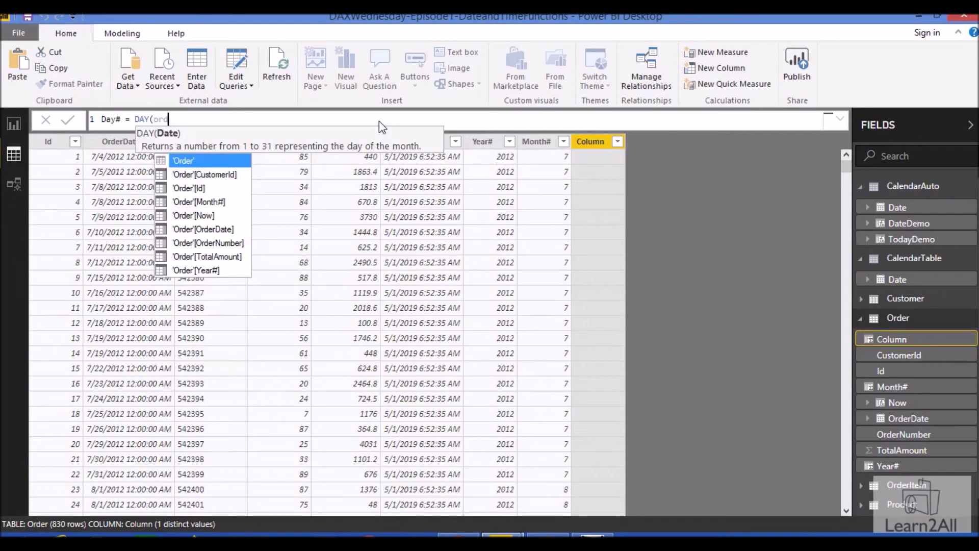
{"action": "key", "text": "Down"}
{"action": "key", "text": "Down"}
{"action": "key", "text": "Down"}
{"action": "key", "text": "Down"}
{"action": "key", "text": "Down"}
{"action": "key", "text": "Tab"}
{"action": "type", "text": ")"}
{"action": "key", "text": "Return"}
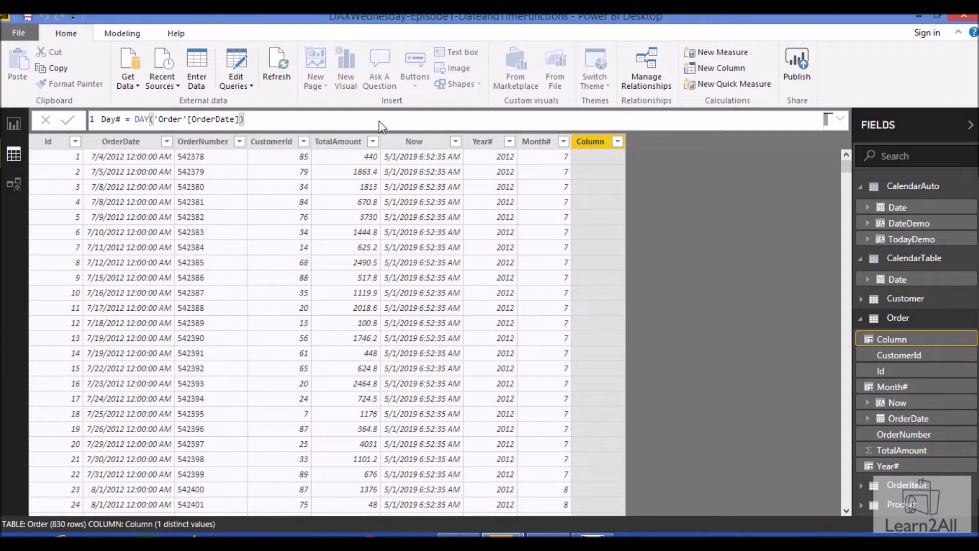
{"action": "left_click_drag", "start_coordinate": [114, 157], "coordinate": [102, 178]}
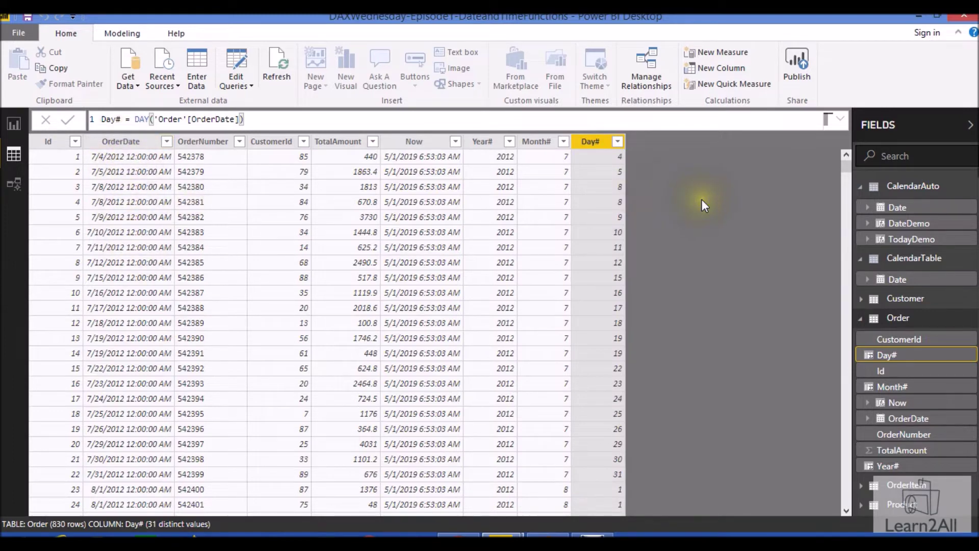
Add a calculated column to the Order table with the formula Hour# = HOUR('Order'[Now]).
{"action": "left_click", "coordinate": [714, 68]}
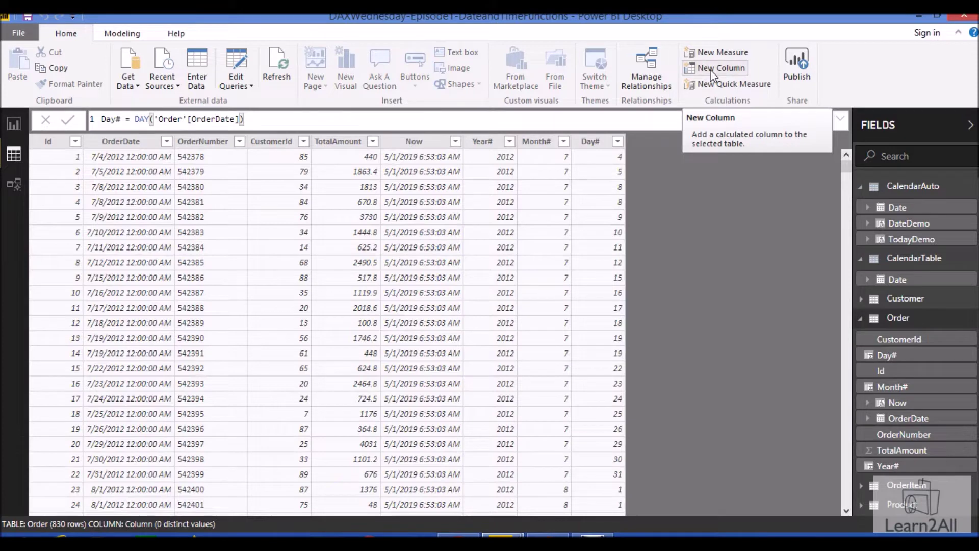
{"action": "left_click", "coordinate": [713, 70]}
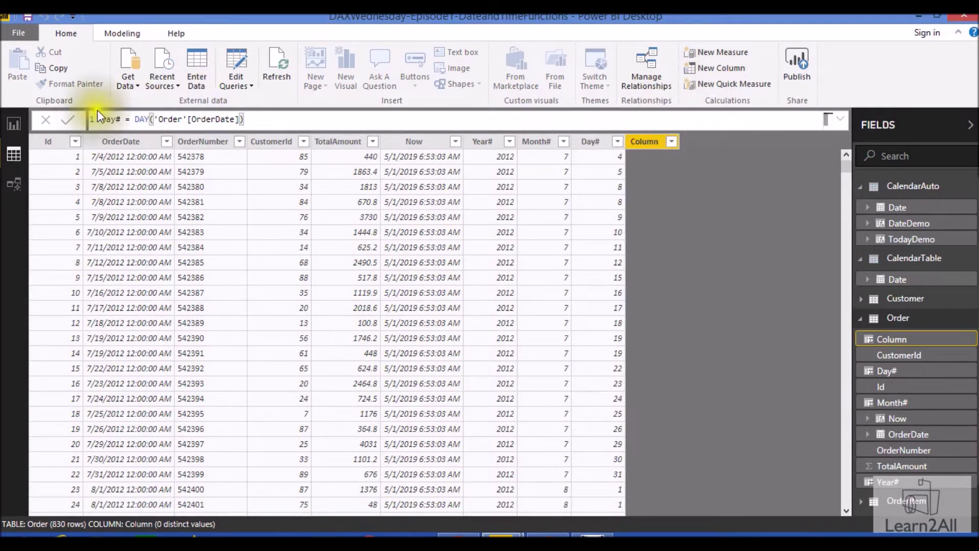
{"action": "type", "text": "Hou"}
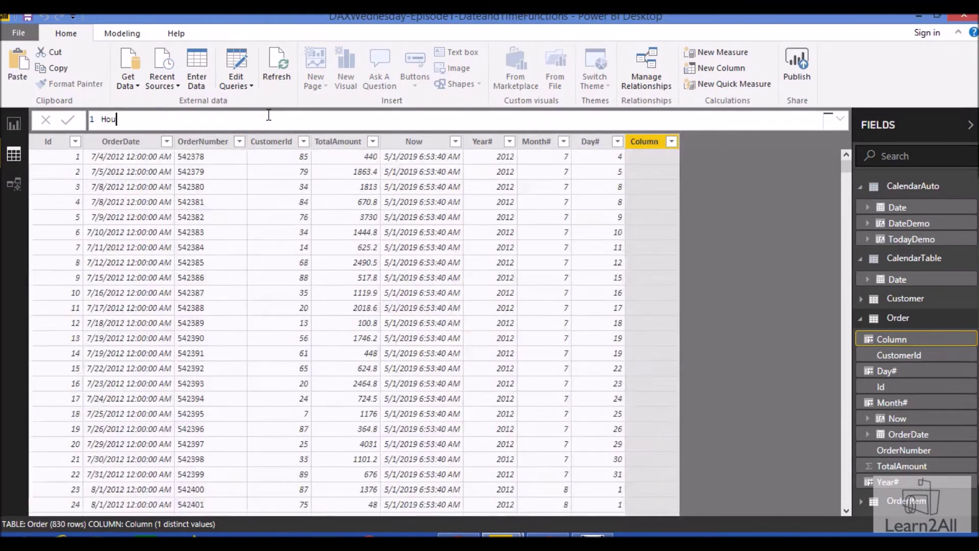
{"action": "type", "text": "r# = Hou"}
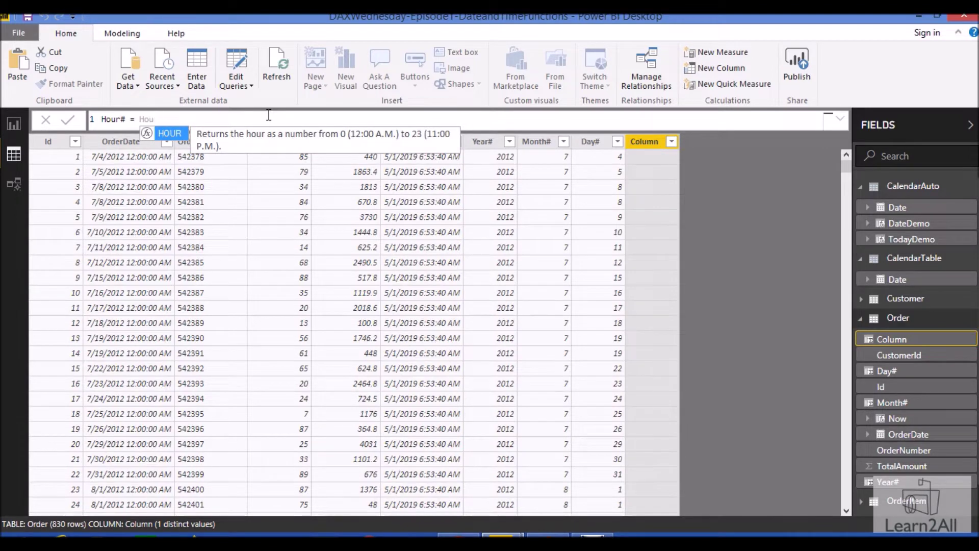
{"action": "key", "text": "Tab"}
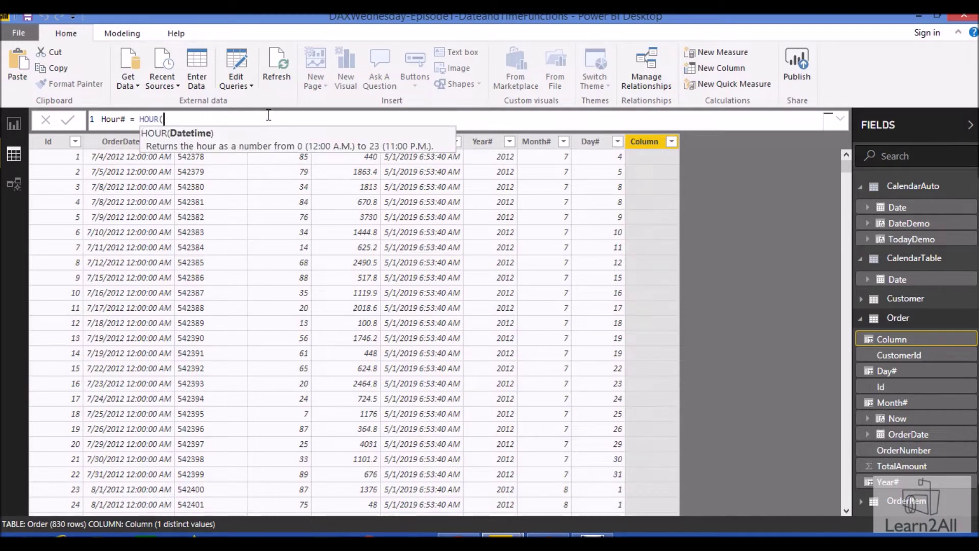
{"action": "type", "text": "no"}
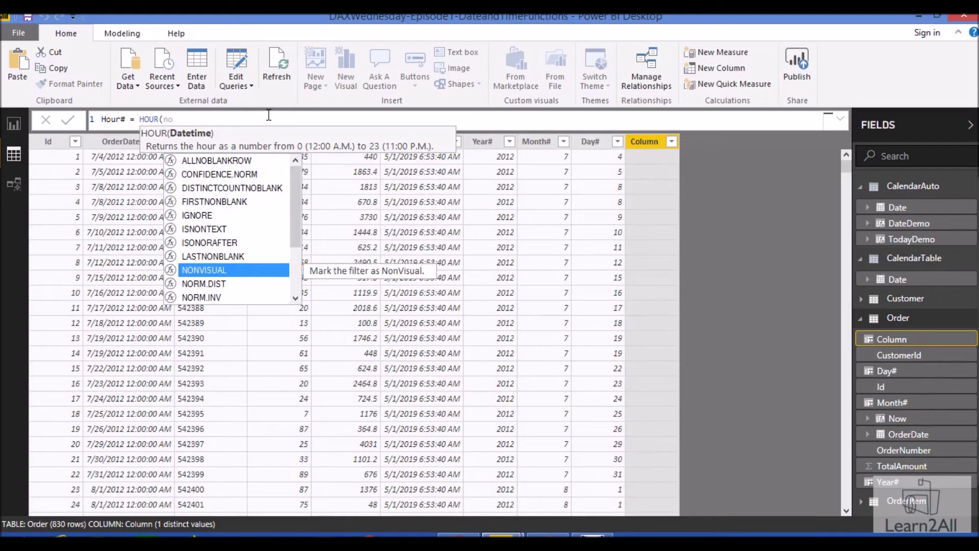
{"action": "type", "text": "w"}
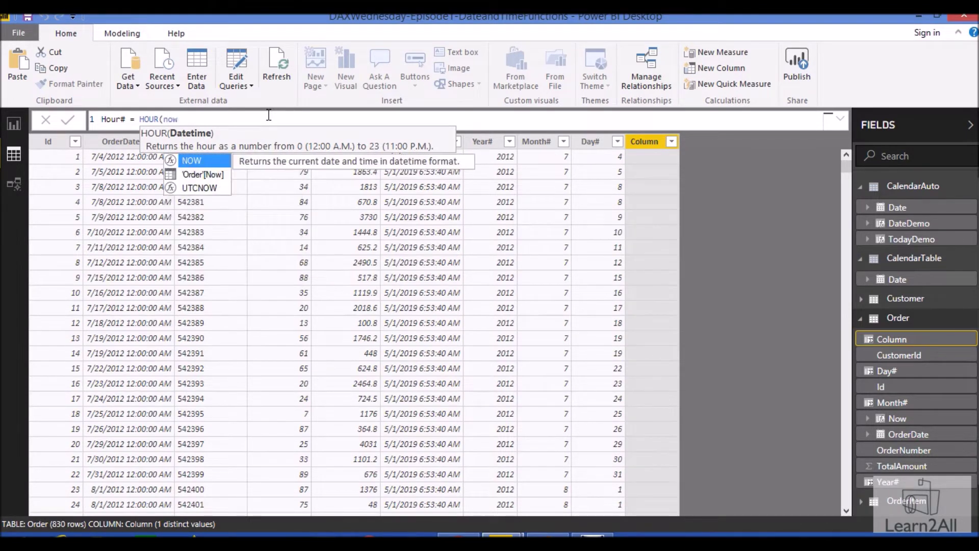
{"action": "key", "text": "Down"}
{"action": "key", "text": "Tab"}
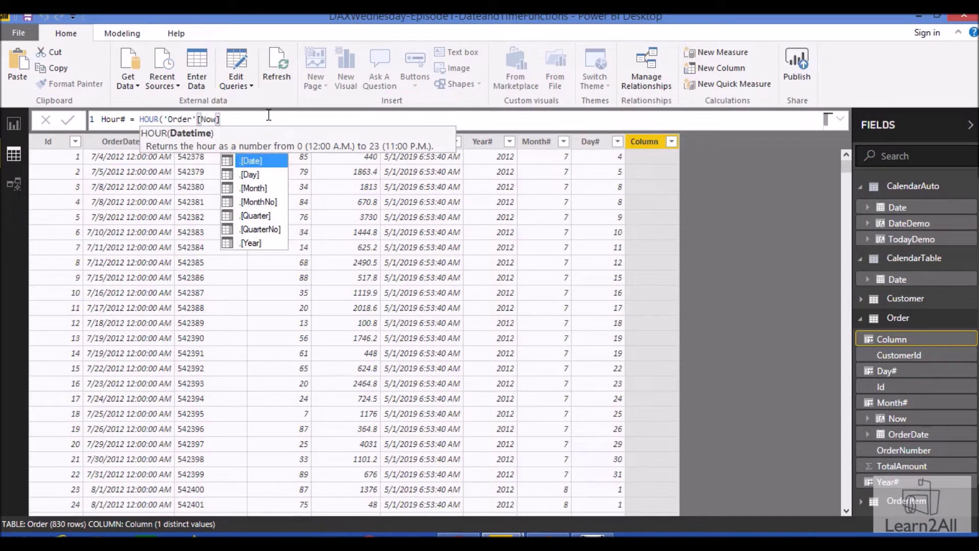
{"action": "type", "text": ")"}
{"action": "key", "text": "Return"}
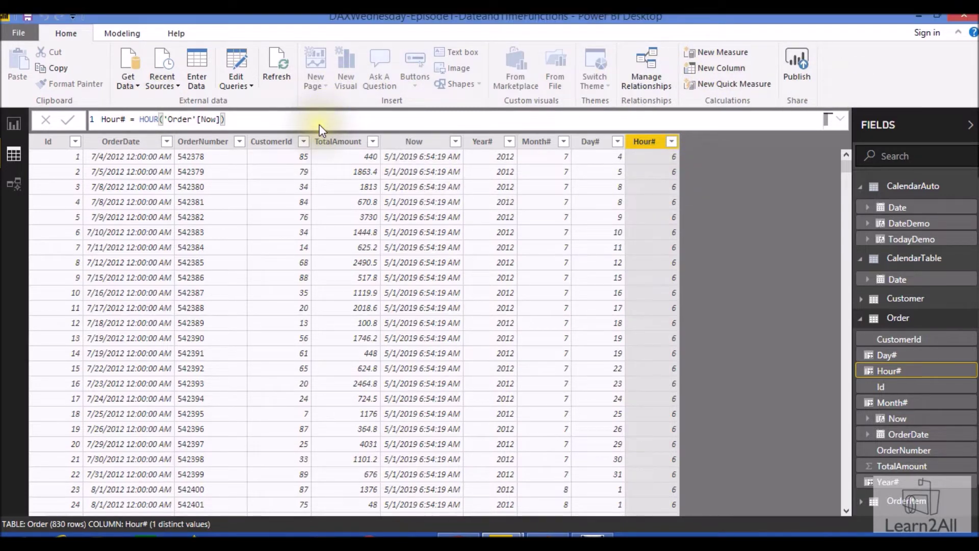
Add calculated columns to the Order table with the formulas Minute# = MINUTE('Order'[Now]) and Second# = SECOND('Order'[Now]).
{"action": "type", "text": "Minute# = MINUTE('Order'[Now])"}
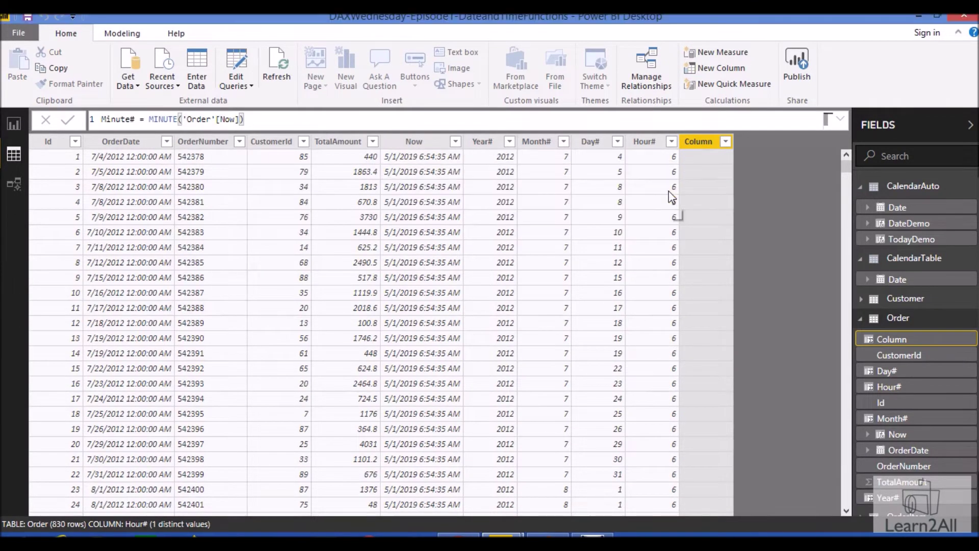
{"action": "key", "text": "Return"}
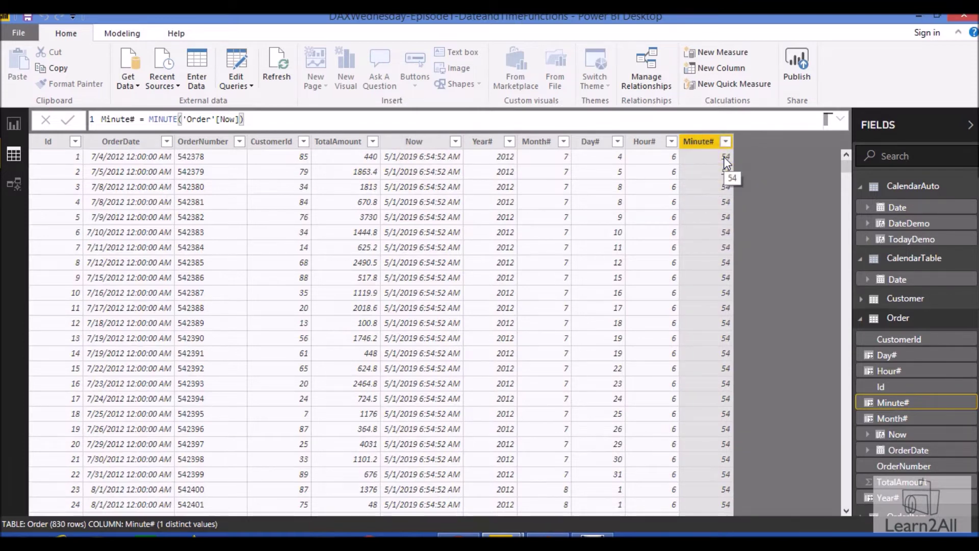
{"action": "left_click", "coordinate": [714, 67]}
{"action": "type", "text": "Second# = SECOND('Order'[Now])"}
{"action": "key", "text": "Return"}
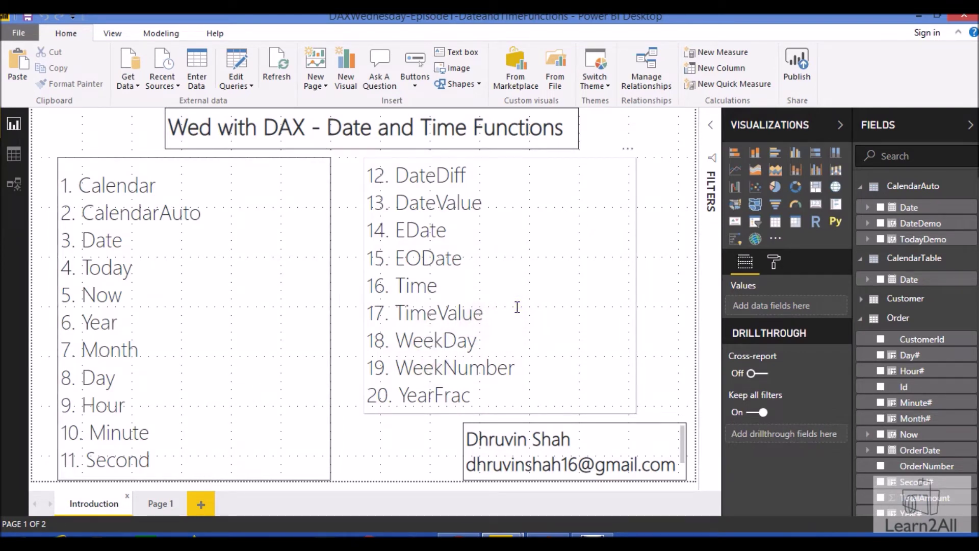
Start a DateDiff calculated column in the Order table using DATEDIFF, check its interval options, and enter 'Order'[OrderDate] as the first date.
{"action": "left_click", "coordinate": [10, 158]}
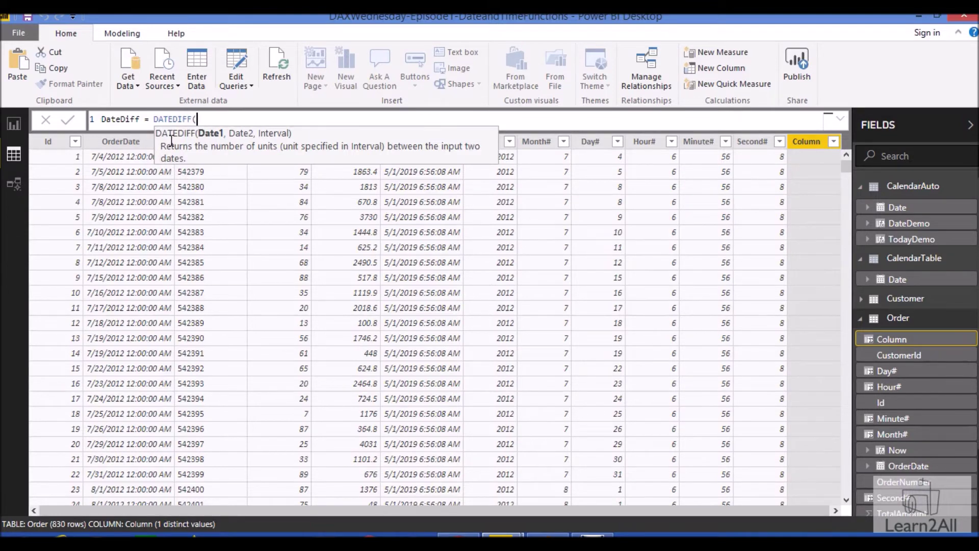
{"action": "type", "text": ",,"}
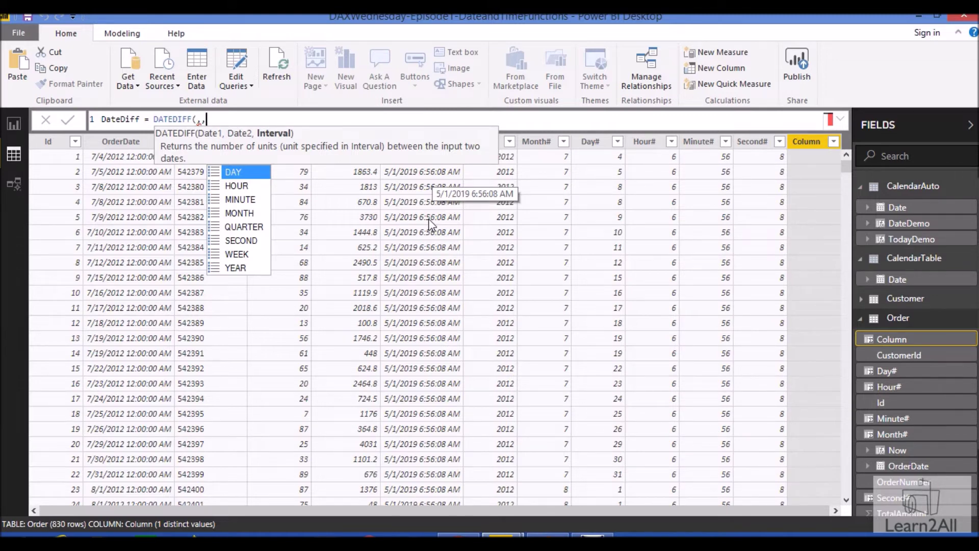
{"action": "key", "text": "BackSpace"}
{"action": "key", "text": "BackSpace"}
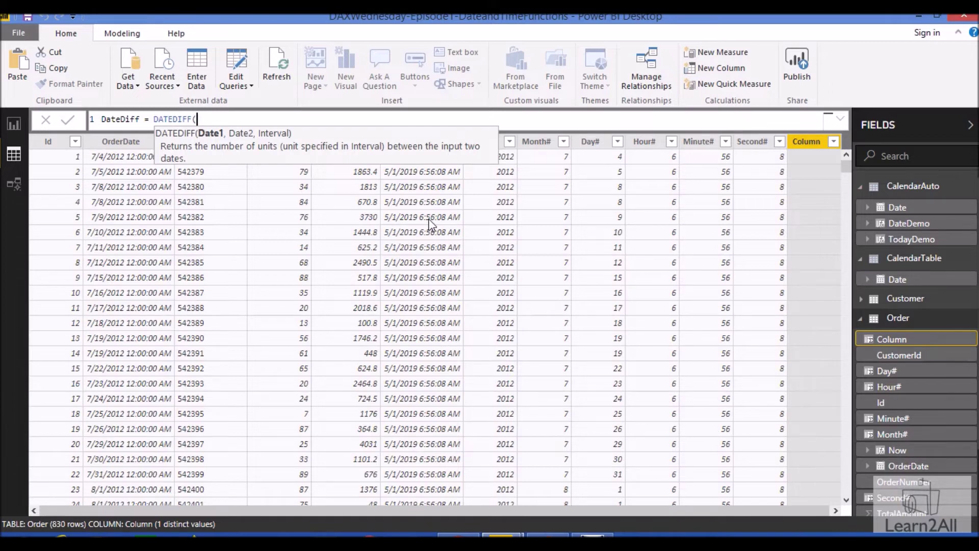
{"action": "type", "text": "orde"}
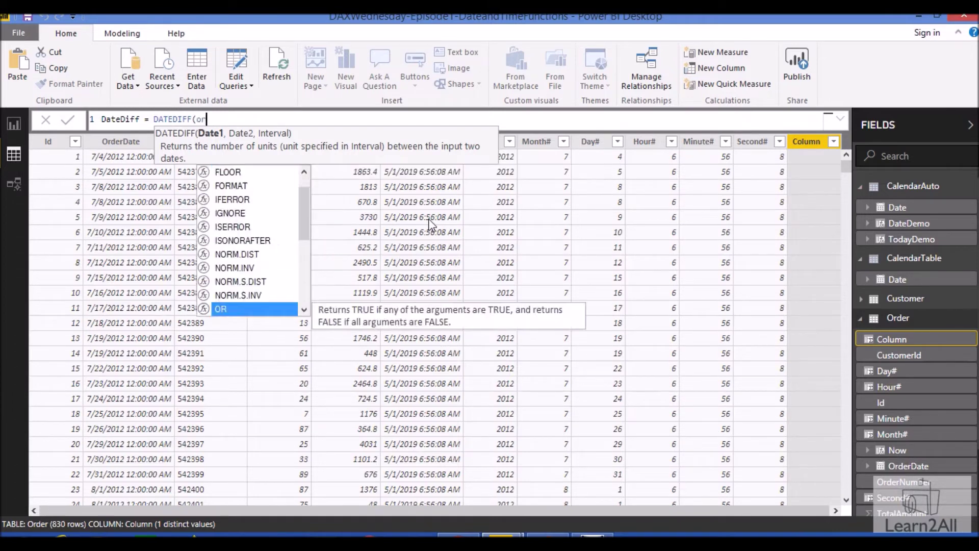
{"action": "key", "text": "Down"}
{"action": "key", "text": "Down"}
{"action": "key", "text": "Down"}
{"action": "key", "text": "Down"}
{"action": "key", "text": "Down"}
{"action": "key", "text": "Down"}
{"action": "key", "text": "Down"}
{"action": "key", "text": "Down"}
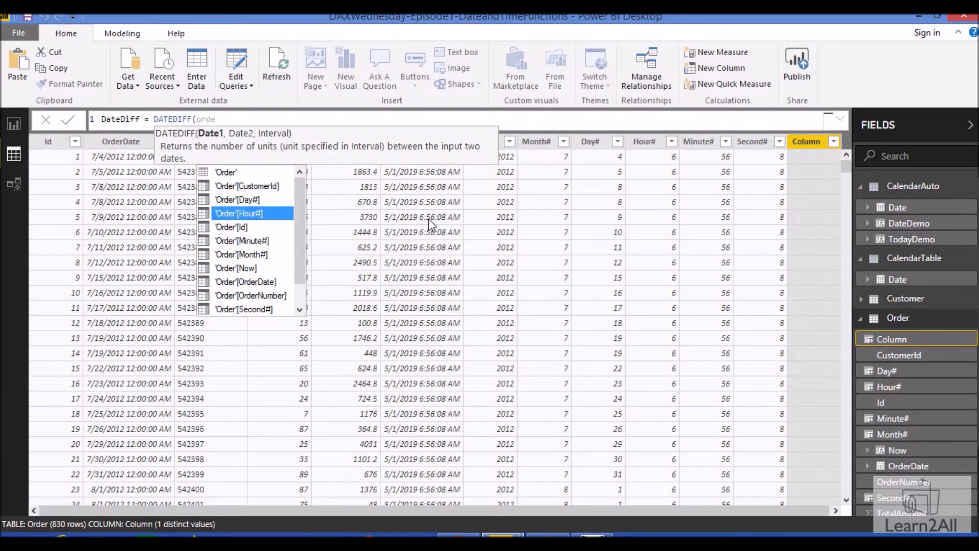
{"action": "key", "text": "Tab"}
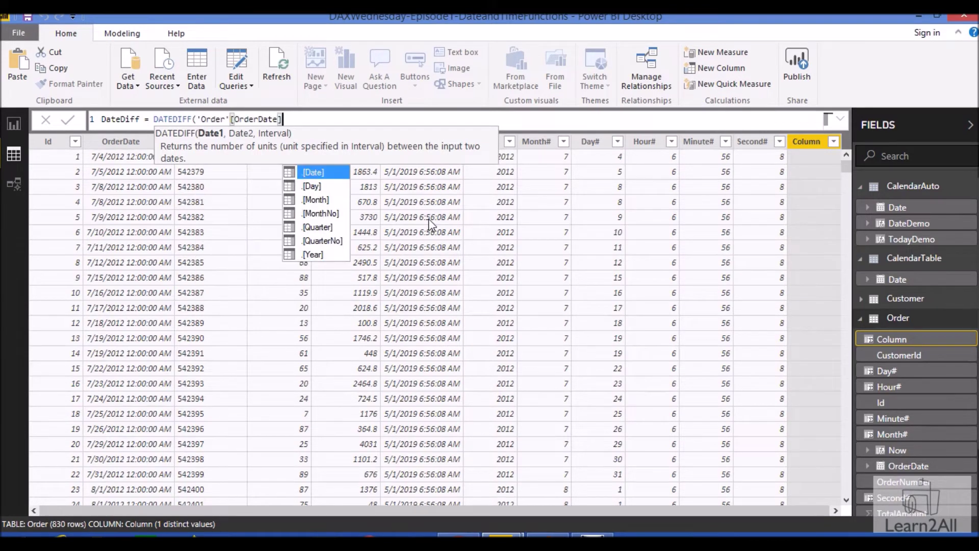
Complete the DateDiff formula with 'Order'[Now] as the second date and YEAR as the interval, and commit it.
{"action": "type", "text": ","}
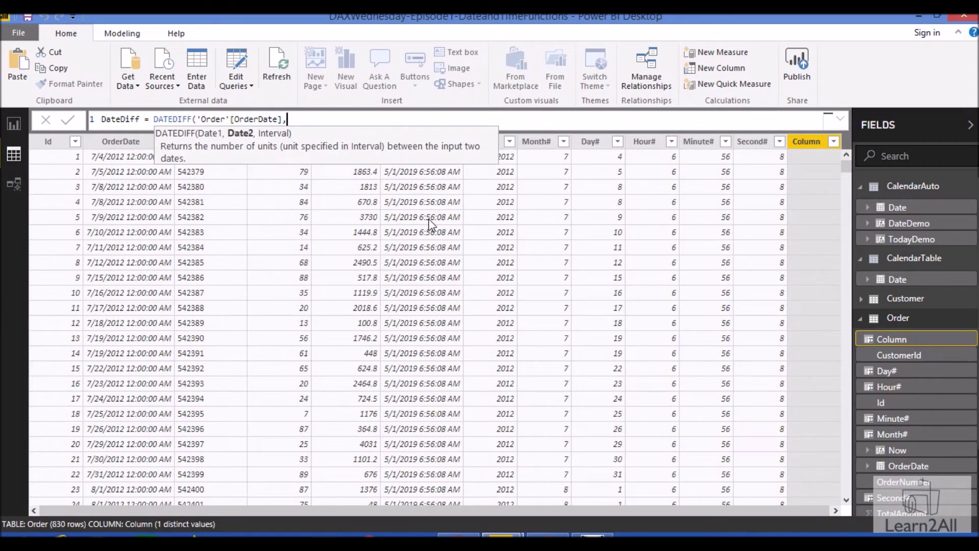
{"action": "type", "text": "Now"}
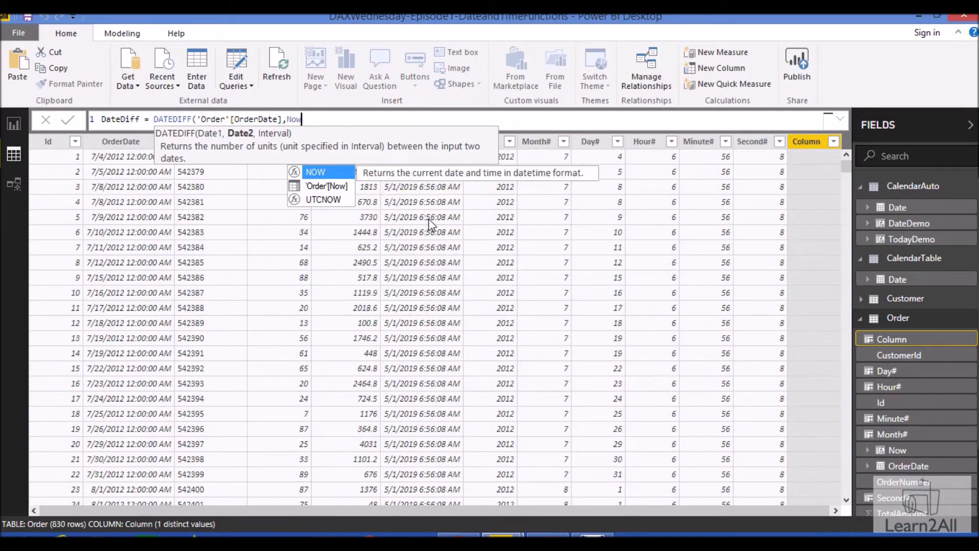
{"action": "key", "text": "Down"}
{"action": "key", "text": "Tab"}
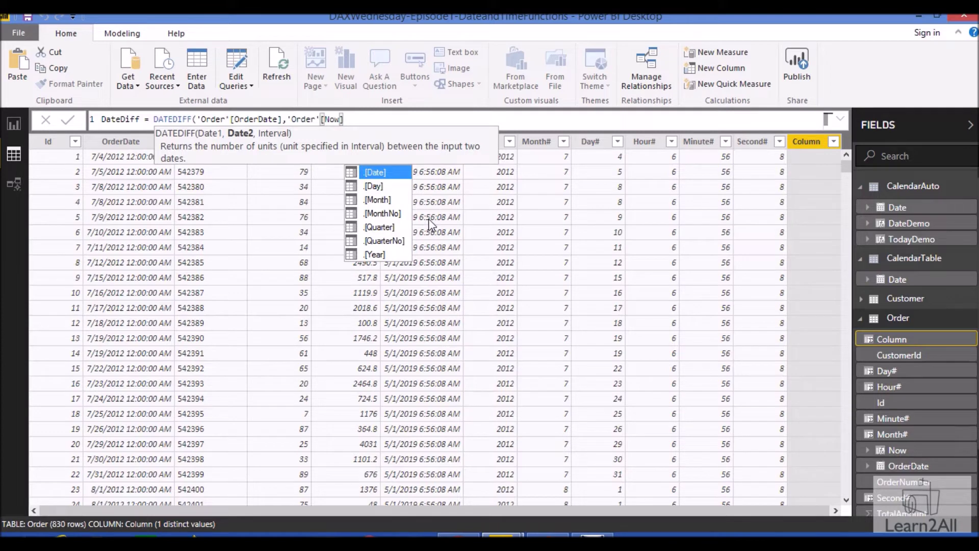
{"action": "type", "text": ","}
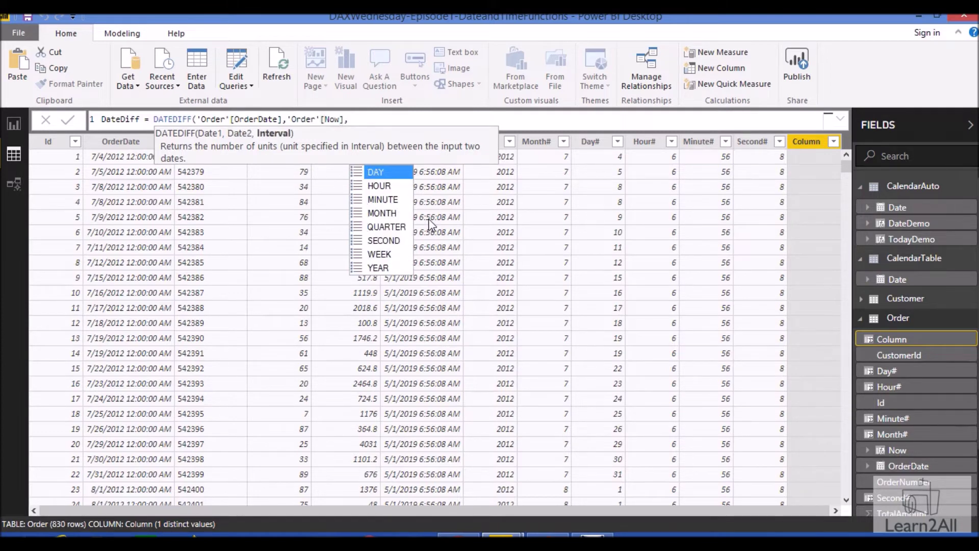
{"action": "key", "text": "Down"}
{"action": "key", "text": "Down"}
{"action": "key", "text": "Down"}
{"action": "key", "text": "Down"}
{"action": "key", "text": "Down"}
{"action": "key", "text": "Down"}
{"action": "key", "text": "Down"}
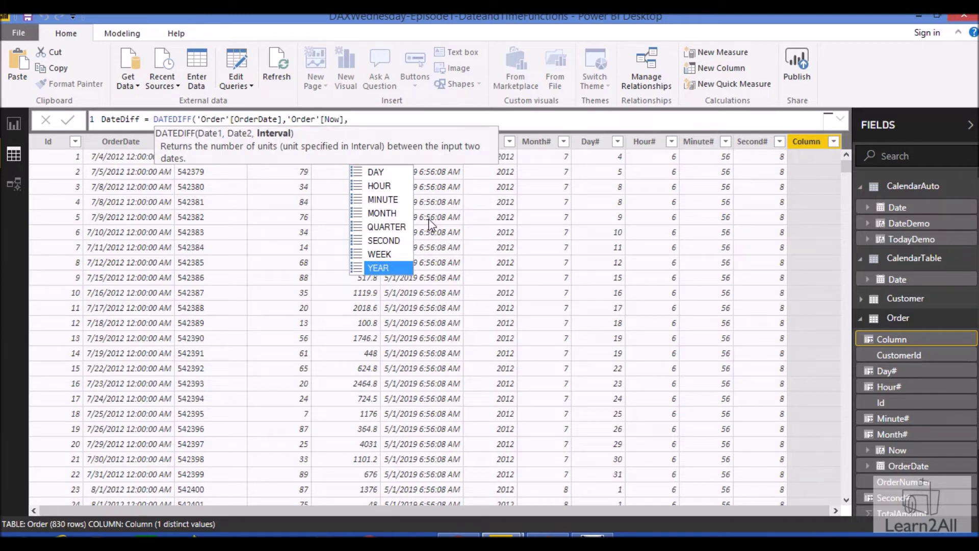
{"action": "key", "text": "Tab"}
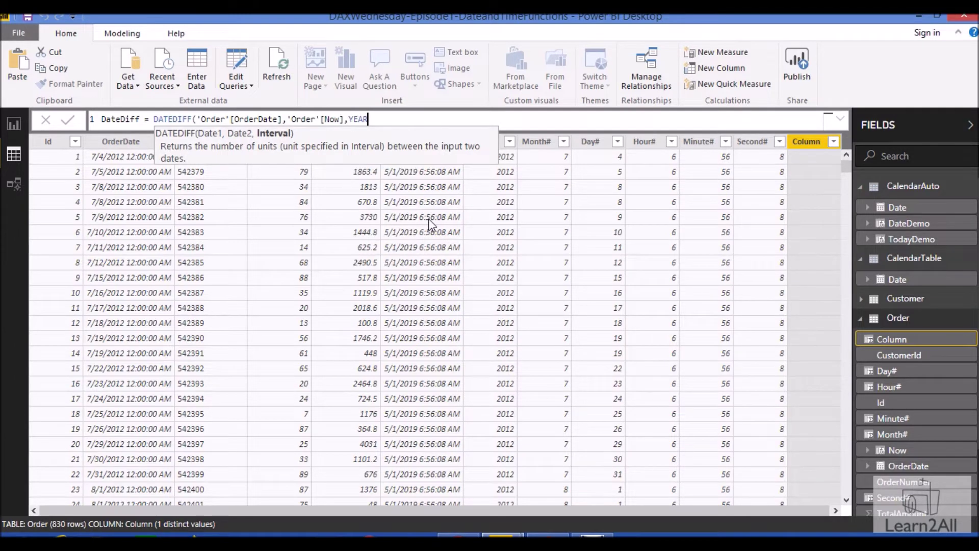
{"action": "type", "text": ")"}
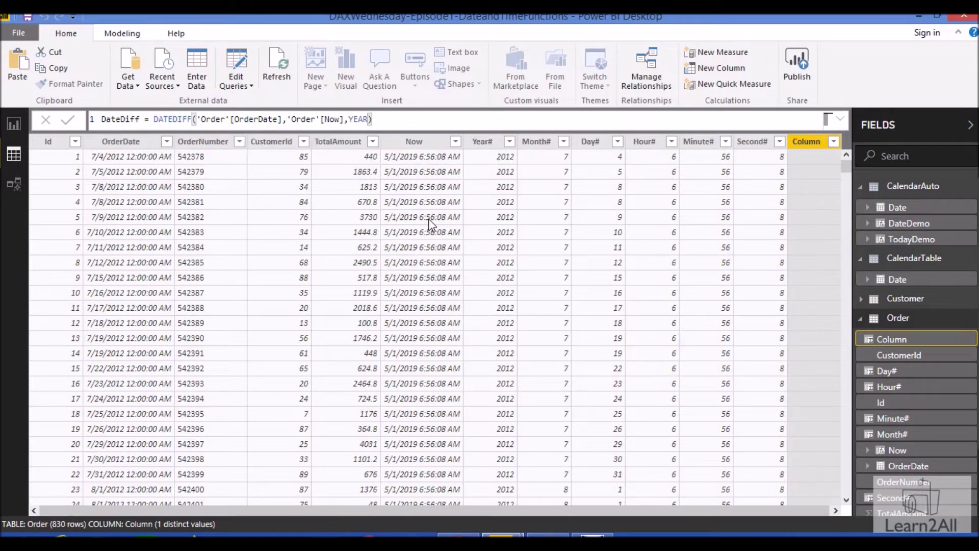
{"action": "key", "text": "Return"}
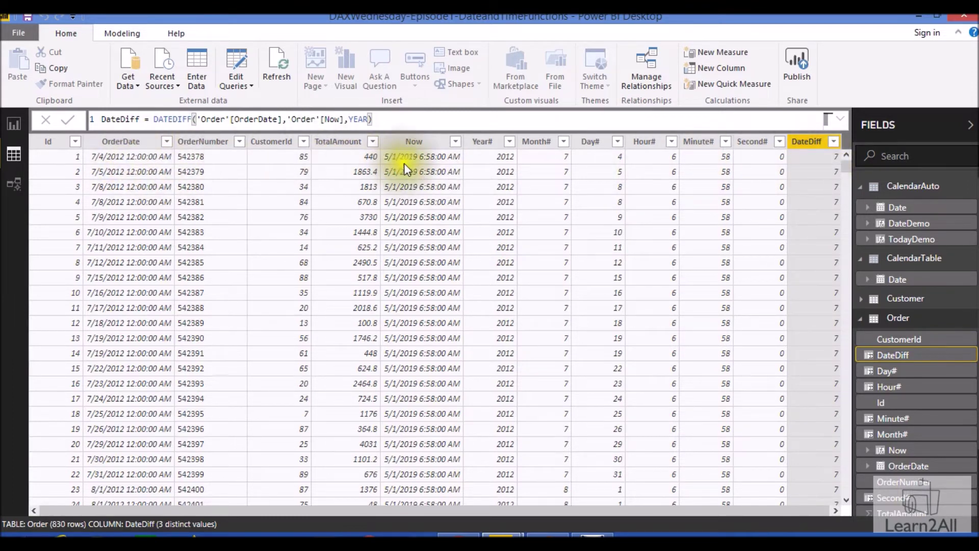
Change the interval in the DateDiff column's formula to DAY.
{"action": "double_click", "coordinate": [357, 118]}
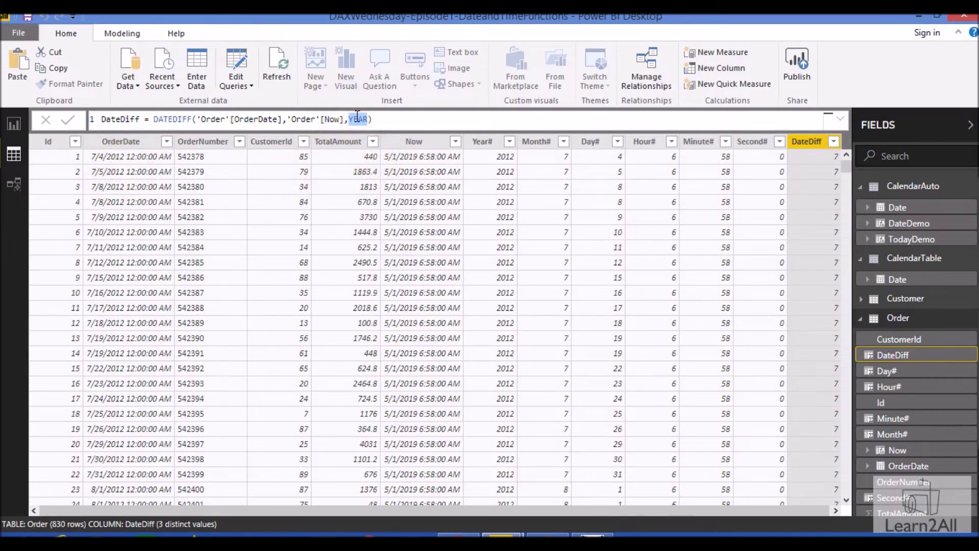
{"action": "type", "text": "D"}
{"action": "key", "text": "Tab"}
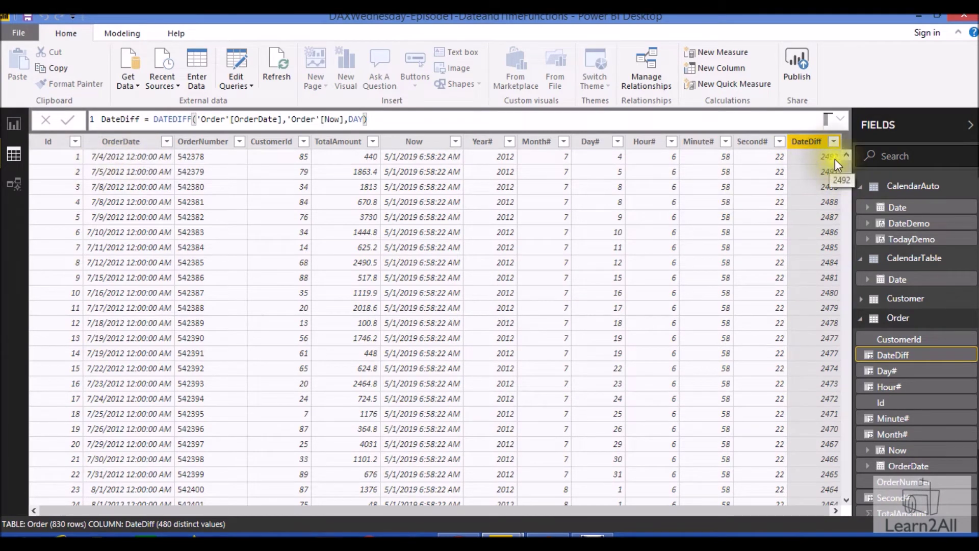
Set the interval in the DateDiff column's formula back to YEAR and commit it.
{"action": "left_click", "coordinate": [360, 118]}
{"action": "key", "text": "BackSpace"}
{"action": "key", "text": "BackSpace"}
{"action": "key", "text": "BackSpace"}
{"action": "key", "text": "Down"}
{"action": "key", "text": "Down"}
{"action": "key", "text": "Down"}
{"action": "key", "text": "Down"}
{"action": "key", "text": "Down"}
{"action": "key", "text": "Down"}
{"action": "key", "text": "Down"}
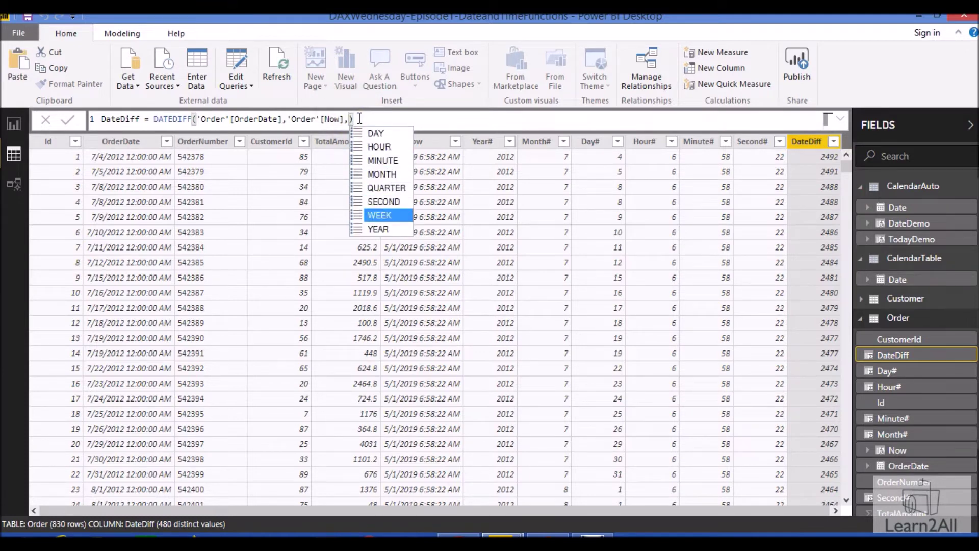
{"action": "key", "text": "Tab"}
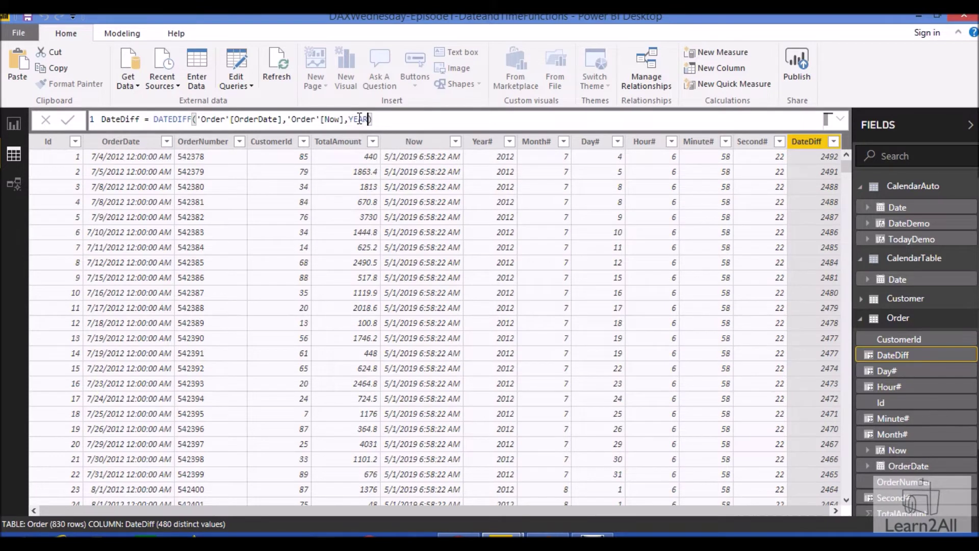
{"action": "key", "text": "Return"}
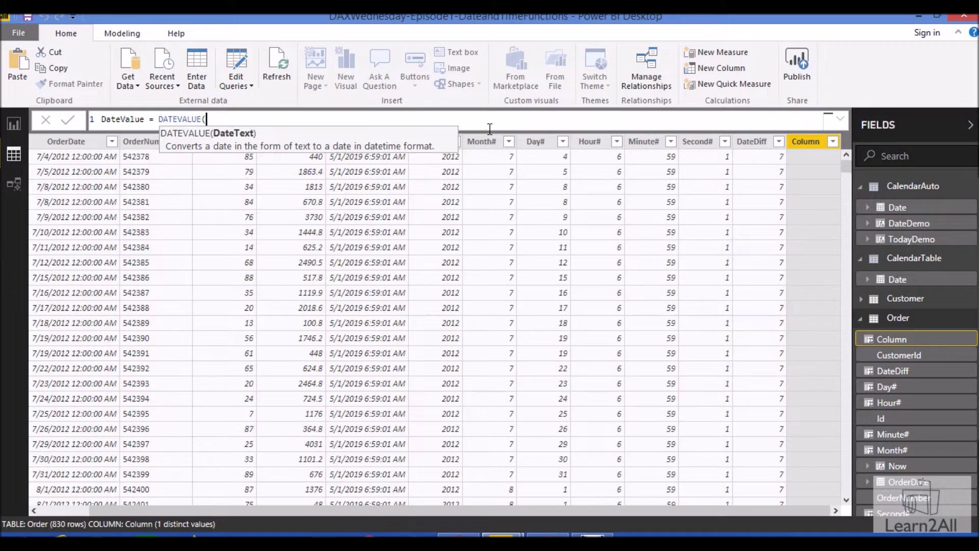
Complete the calculated column formula DateValue = DATEVALUE("7/18/2019") in the Order table.
{"action": "type", "text": "\"7/18/2019\")"}
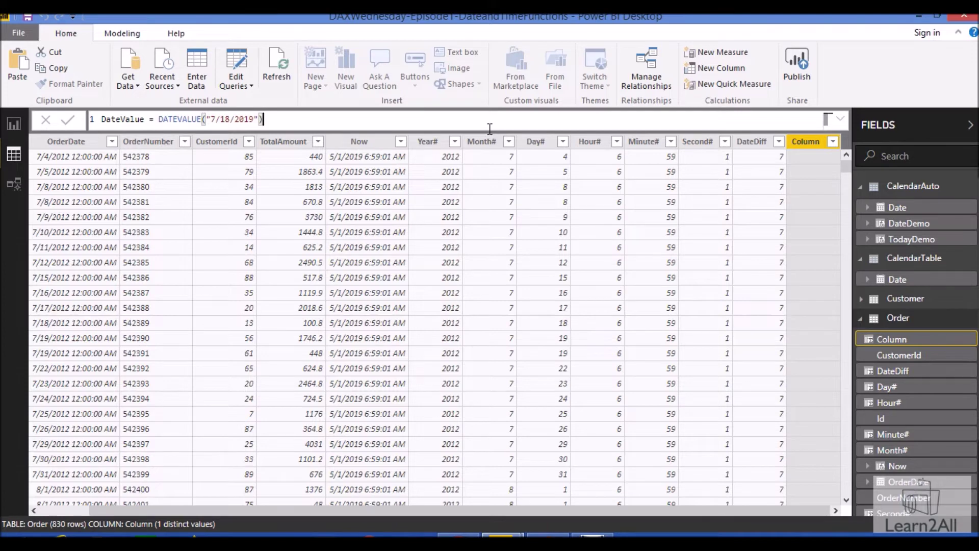
{"action": "key", "text": "Return"}
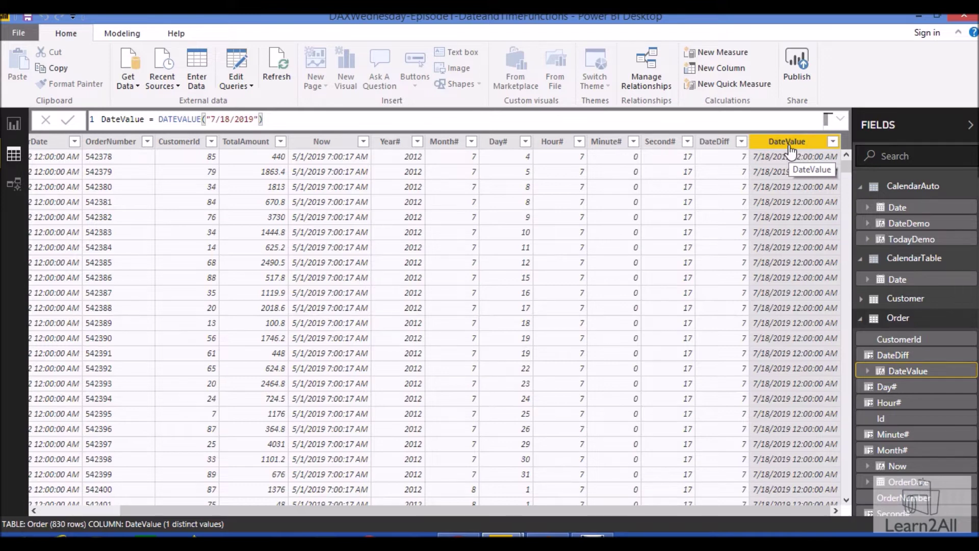
Add a calculated column named EDate to the Order table and begin its formula with the EDATE function.
{"action": "left_click", "coordinate": [907, 481]}
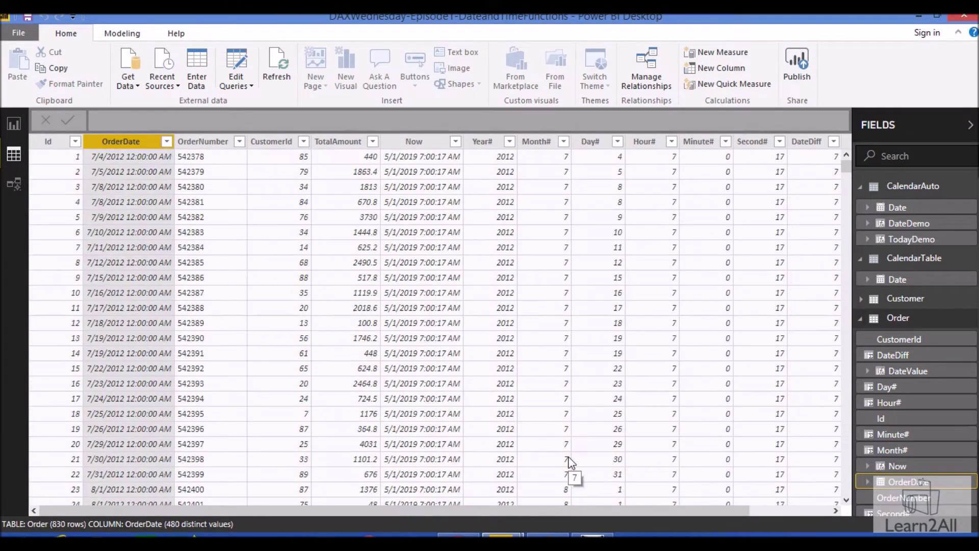
{"action": "left_click", "coordinate": [714, 74]}
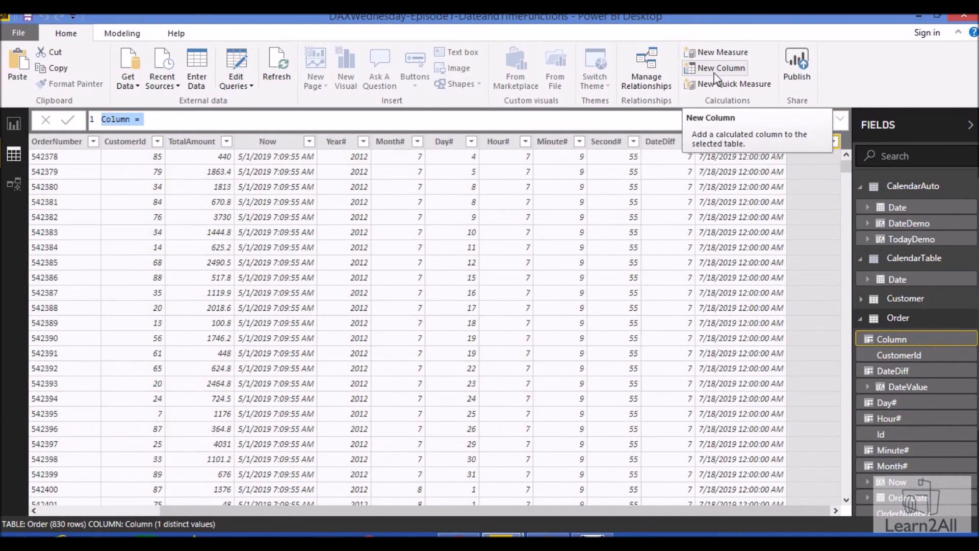
{"action": "left_click_drag", "start_coordinate": [367, 511], "coordinate": [249, 518]}
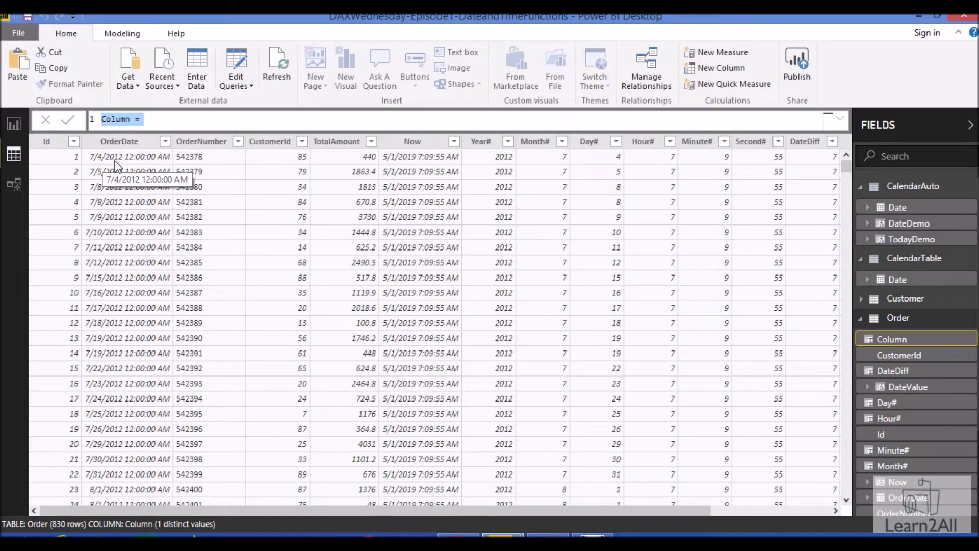
{"action": "type", "text": "EDa"}
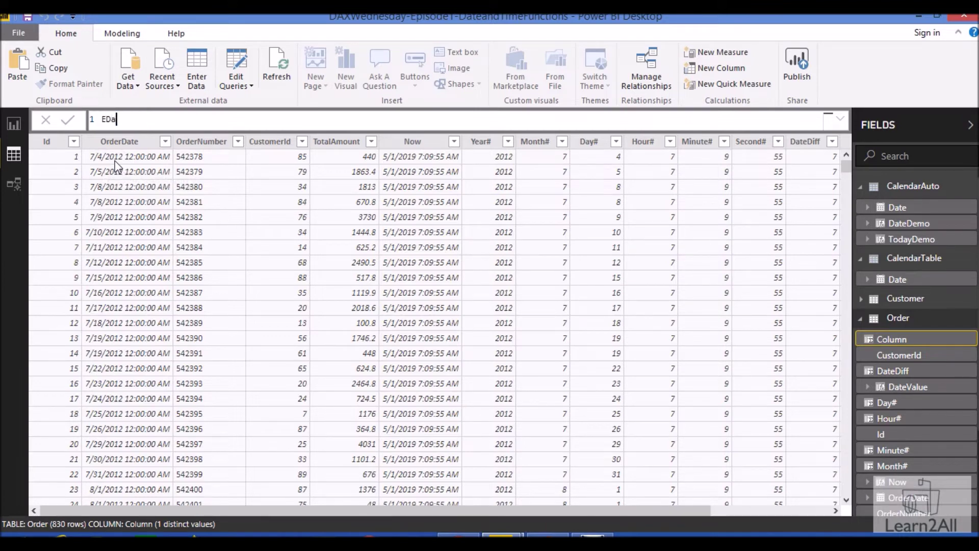
{"action": "type", "text": "te = Ed"}
{"action": "key", "text": "Tab"}
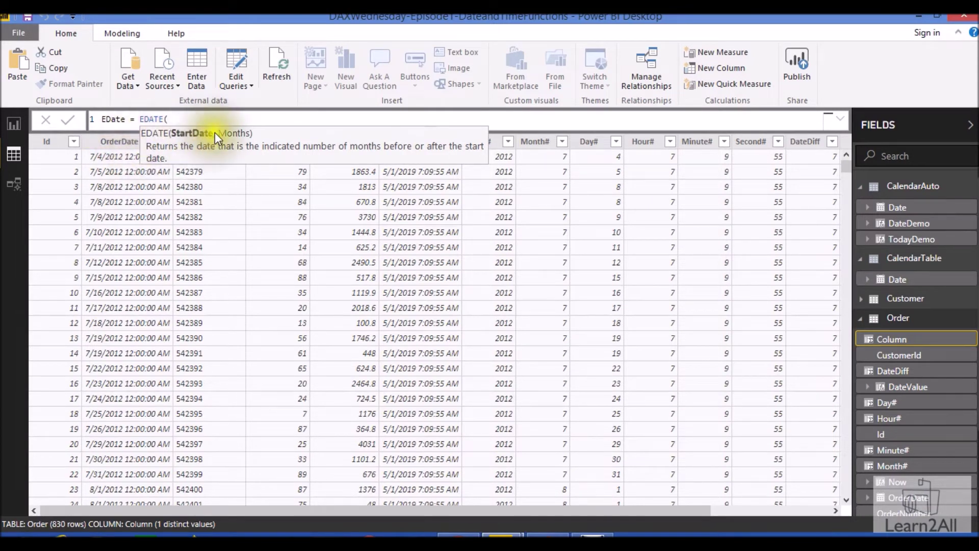
Set the start date argument of the EDATE formula to 'Order'[OrderDate].
{"action": "type", "text": "o"}
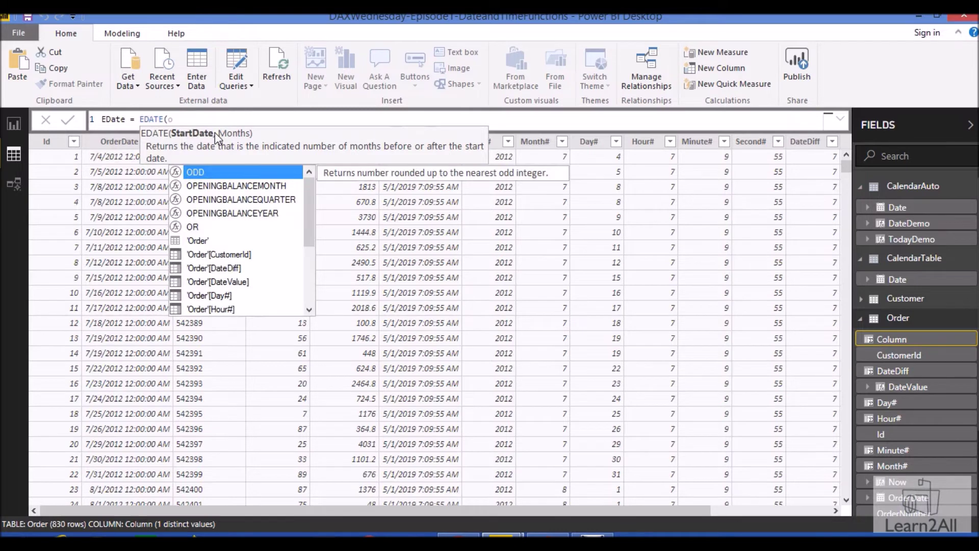
{"action": "type", "text": "rde"}
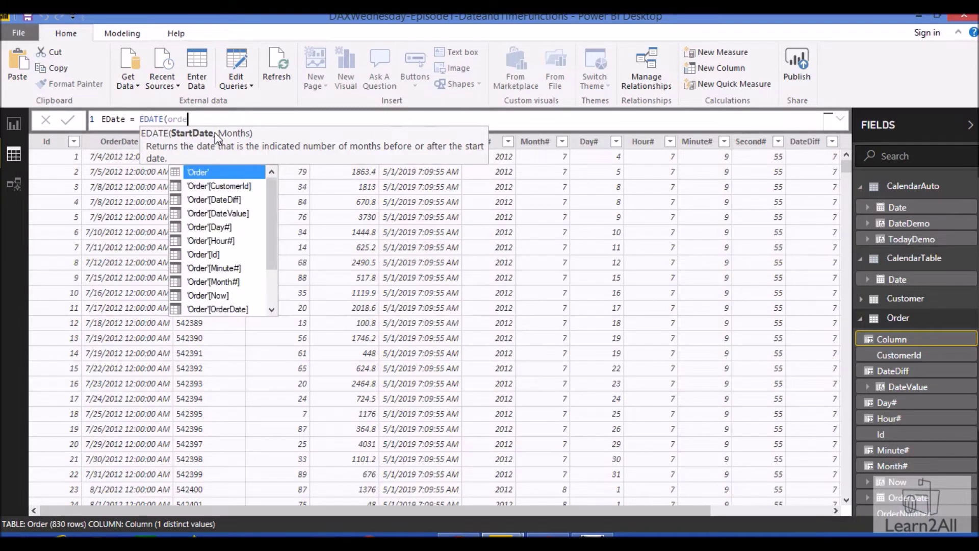
{"action": "key", "text": "Down"}
{"action": "key", "text": "Down"}
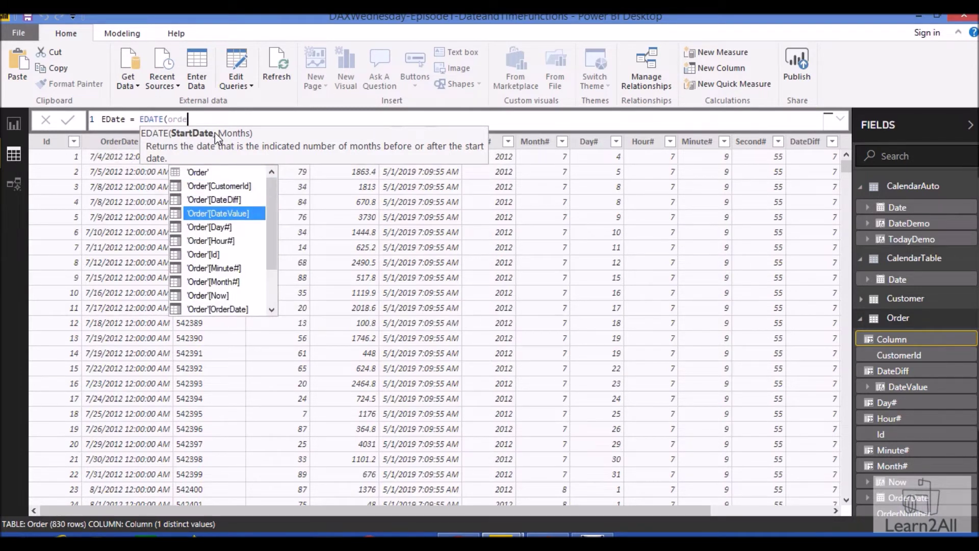
{"action": "key", "text": "Down"}
{"action": "key", "text": "Down"}
{"action": "key", "text": "Down"}
{"action": "key", "text": "Down"}
{"action": "key", "text": "Down"}
{"action": "key", "text": "Down"}
{"action": "key", "text": "Down"}
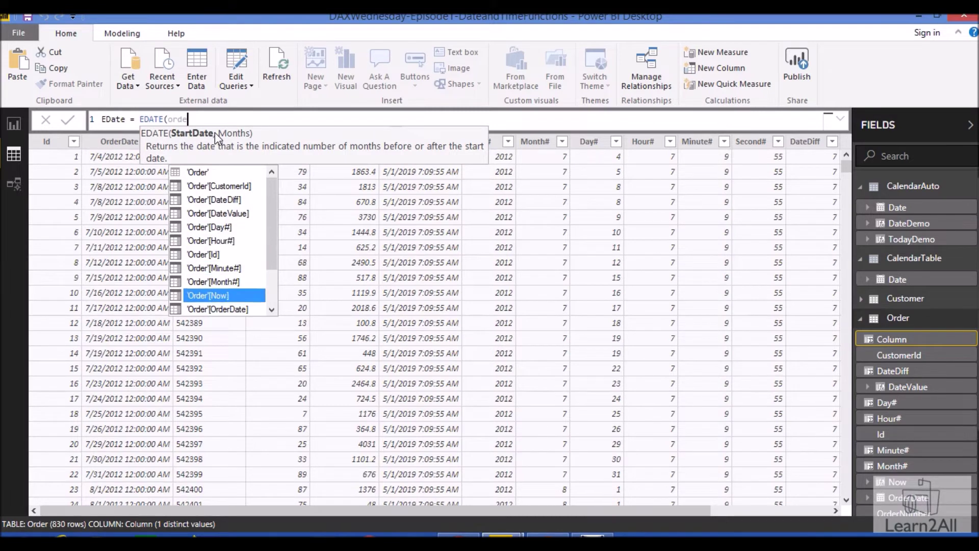
{"action": "key", "text": "Tab"}
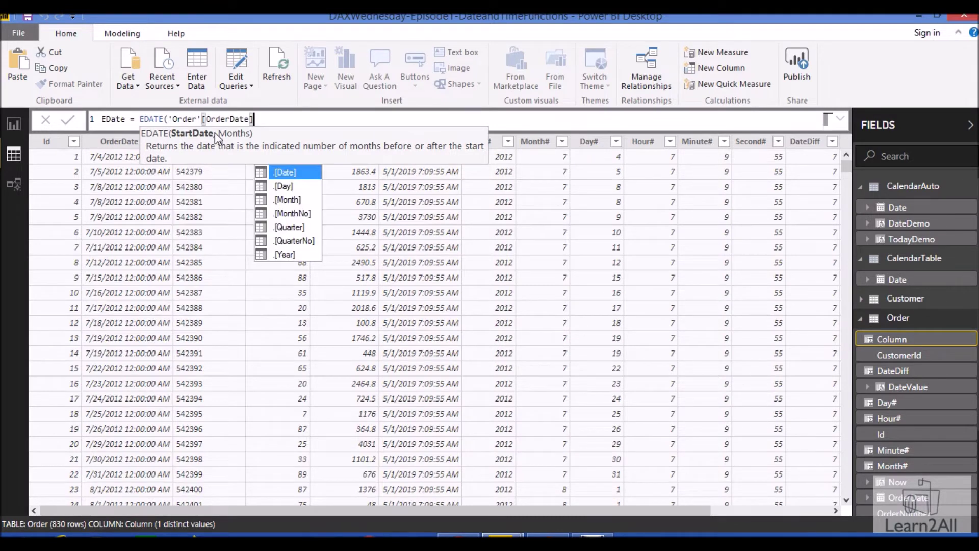
Complete the EDate formula with 2 as the number of months, commit it, and compare the EDate column with OrderDate.
{"action": "type", "text": ",2"}
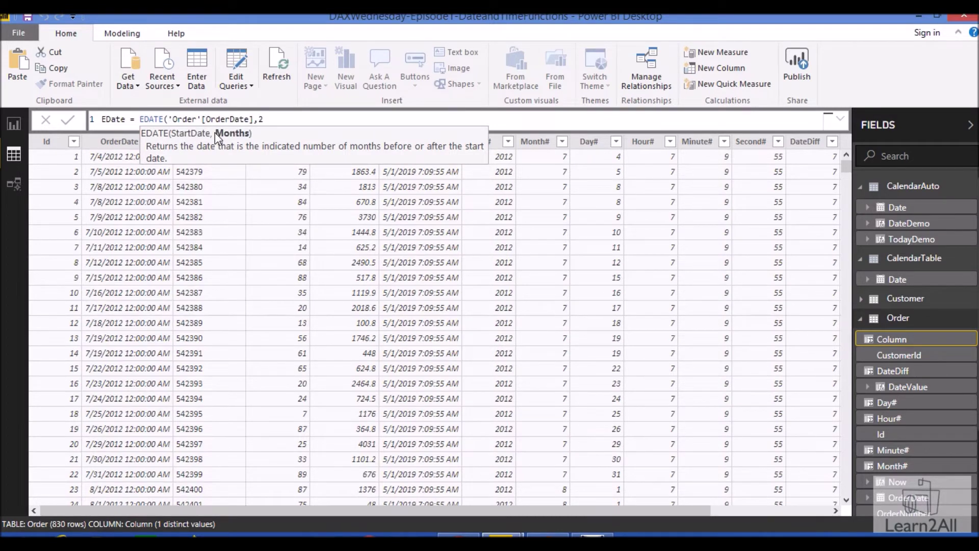
{"action": "type", "text": ")"}
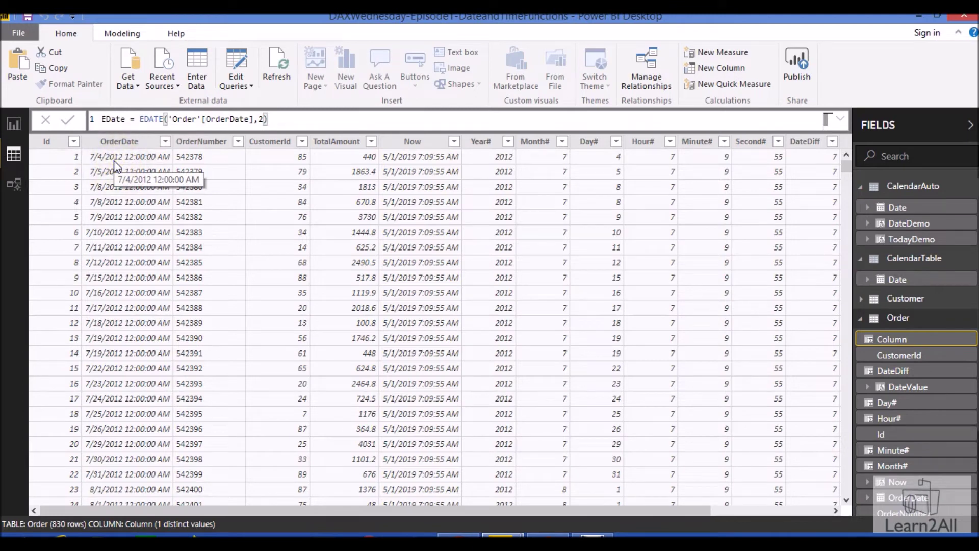
{"action": "left_click", "coordinate": [70, 123]}
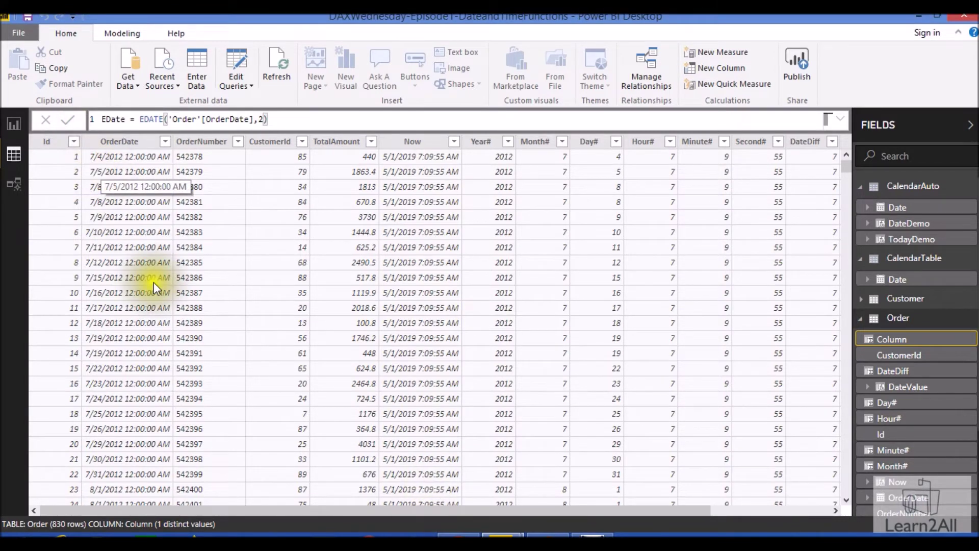
{"action": "left_click_drag", "start_coordinate": [471, 510], "coordinate": [620, 509]}
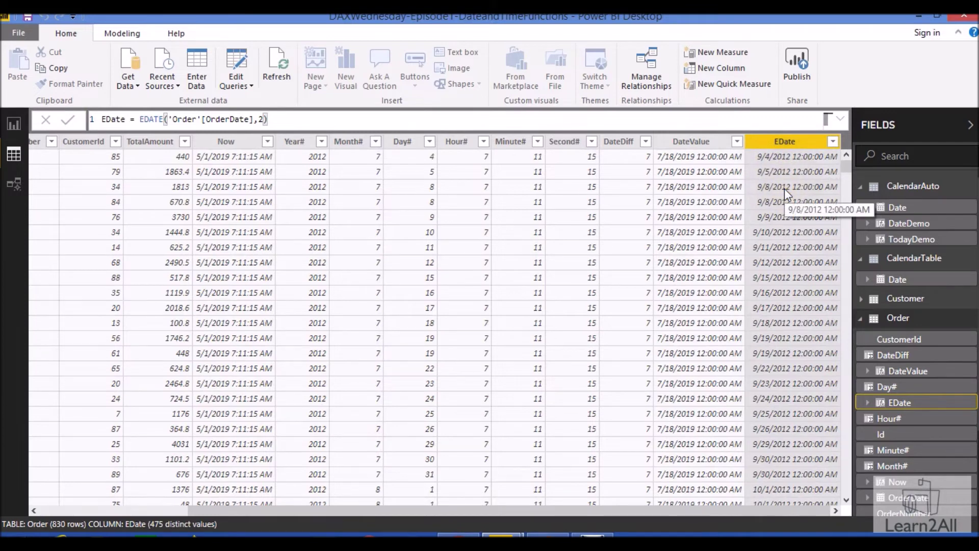
{"action": "scroll", "coordinate": [387, 153], "scroll_direction": "left", "scroll_amount": 10}
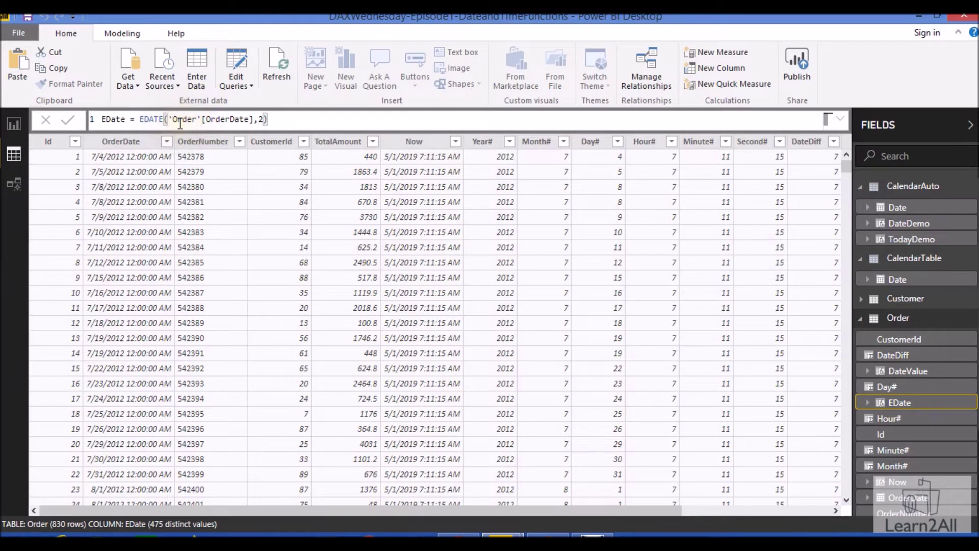
Add a calculated column named EOMonth to the Order table and begin its formula with the EOMONTH function.
{"action": "key", "text": "BackSpace"}
{"action": "key", "text": "BackSpace"}
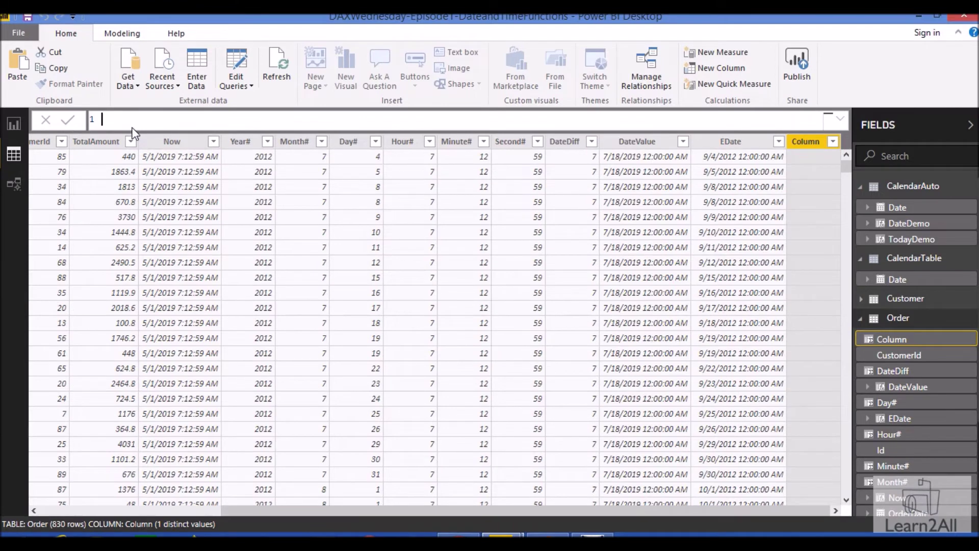
{"action": "type", "text": "EOMonth = EO"}
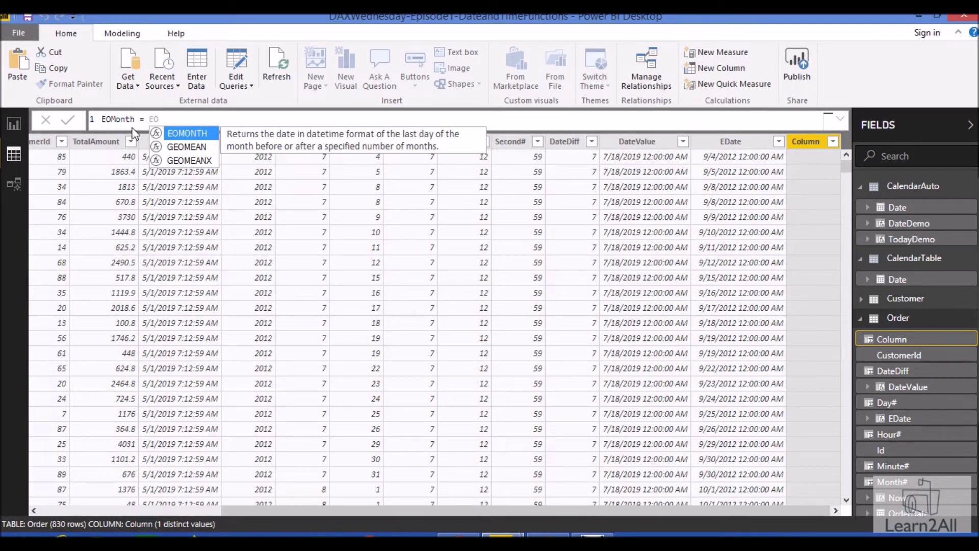
{"action": "key", "text": "Tab"}
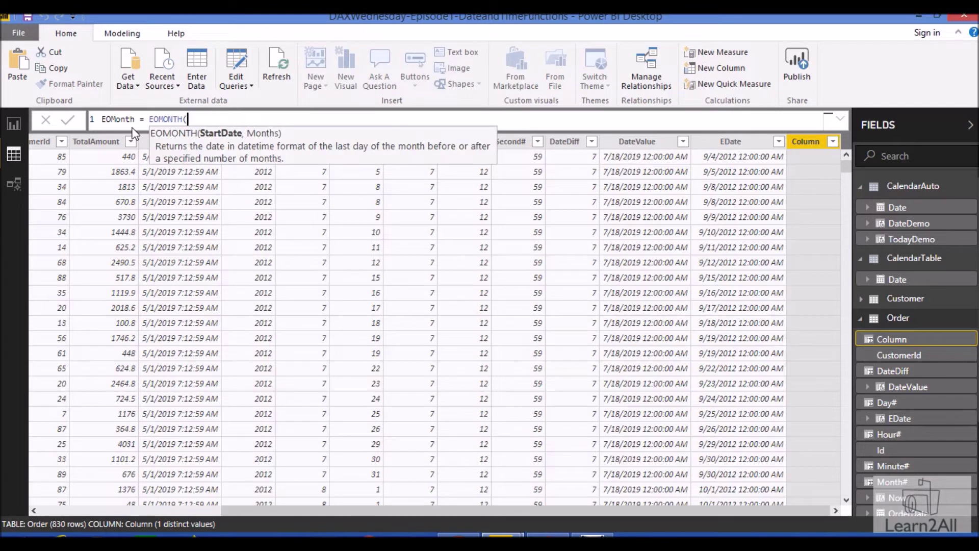
Complete the EOMonth formula with 'Order'[OrderDate] and 2 months, commit it, and compare the column with OrderDate.
{"action": "type", "text": "orde"}
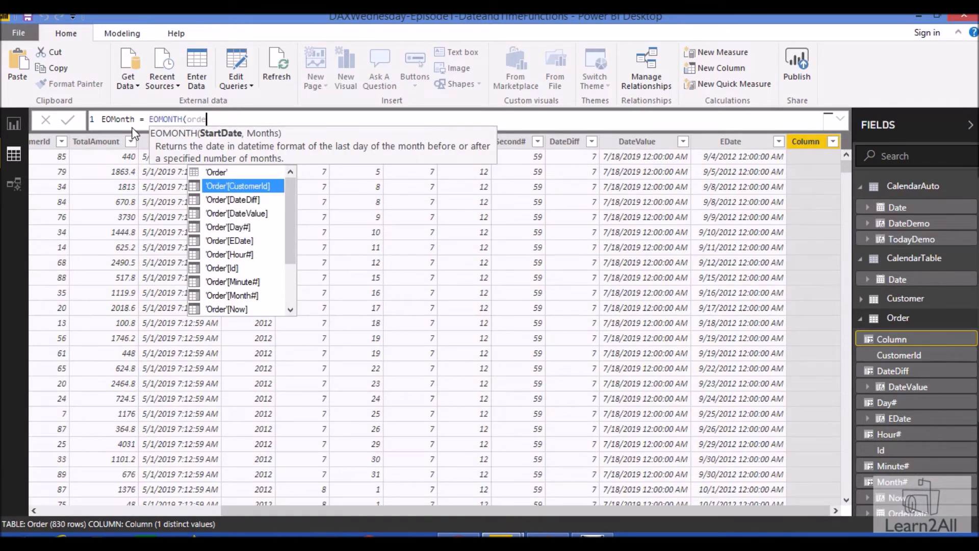
{"action": "key", "text": "Down"}
{"action": "key", "text": "Down"}
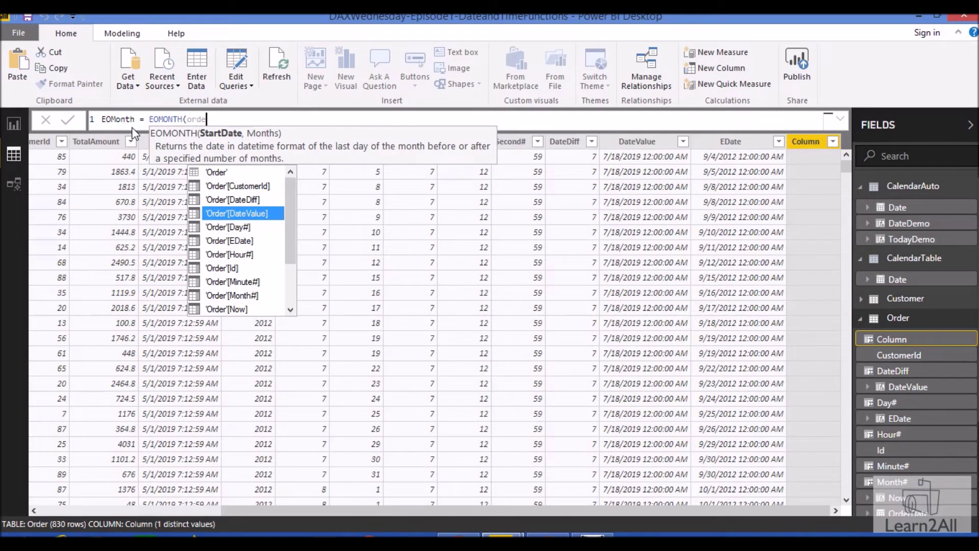
{"action": "type", "text": "rdat"}
{"action": "key", "text": "Tab"}
{"action": "type", "text": ",2"}
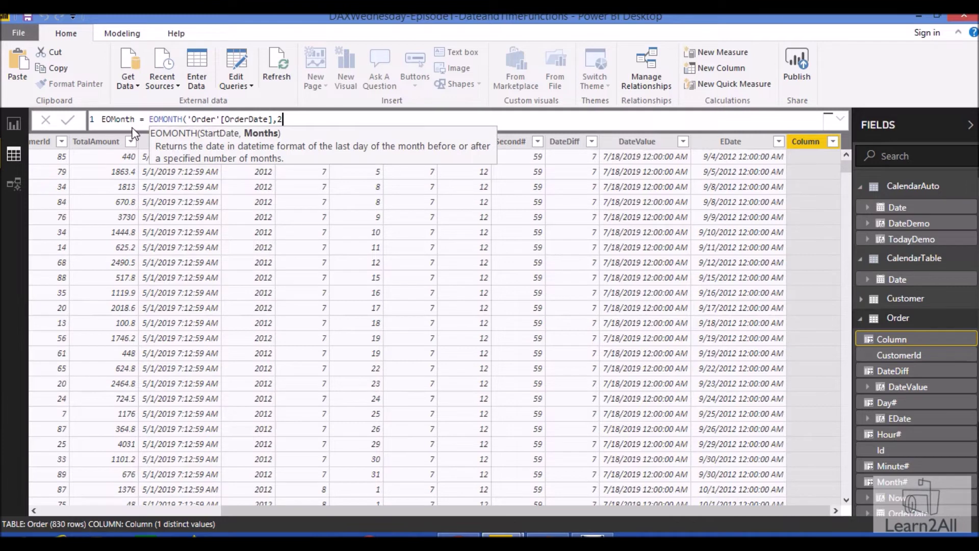
{"action": "type", "text": ")"}
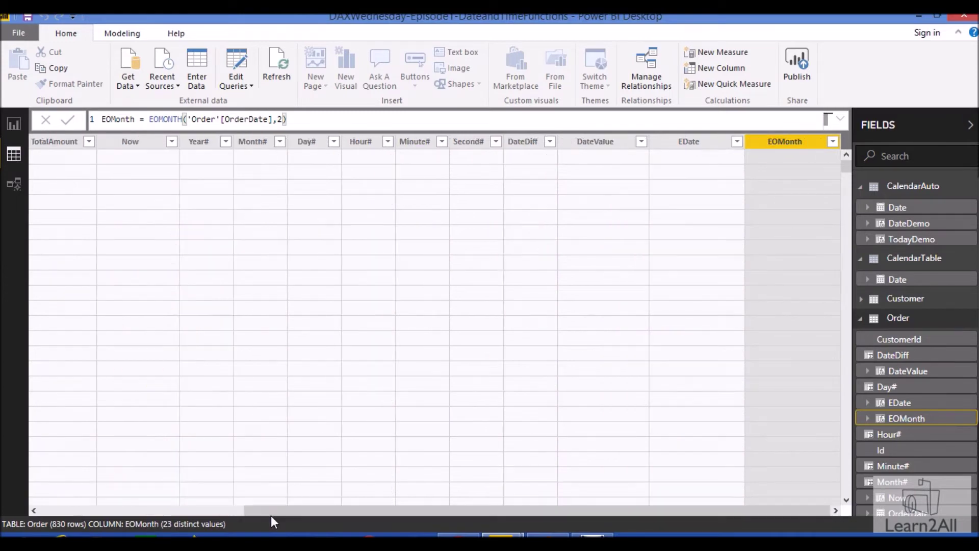
{"action": "left_click_drag", "start_coordinate": [270, 507], "coordinate": [39, 506]}
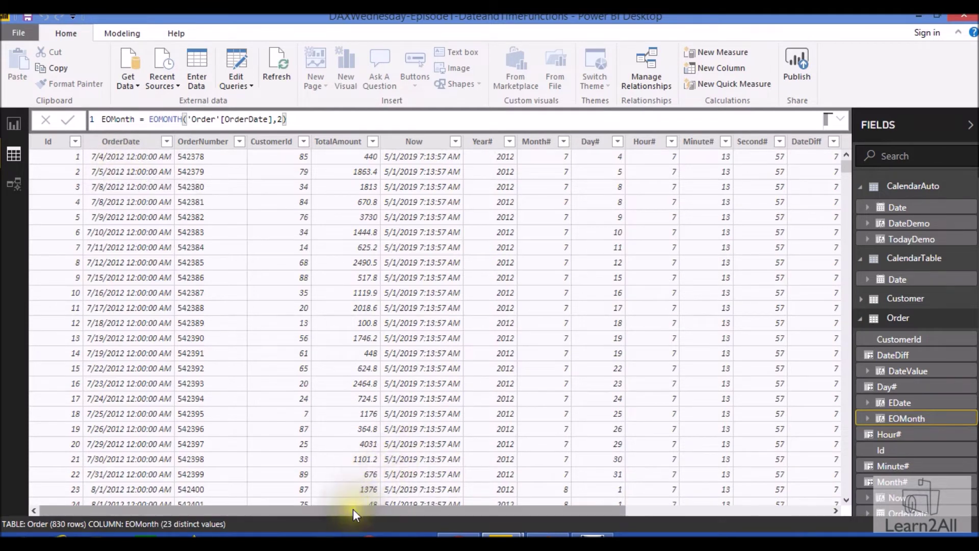
{"action": "left_click_drag", "start_coordinate": [353, 509], "coordinate": [543, 497]}
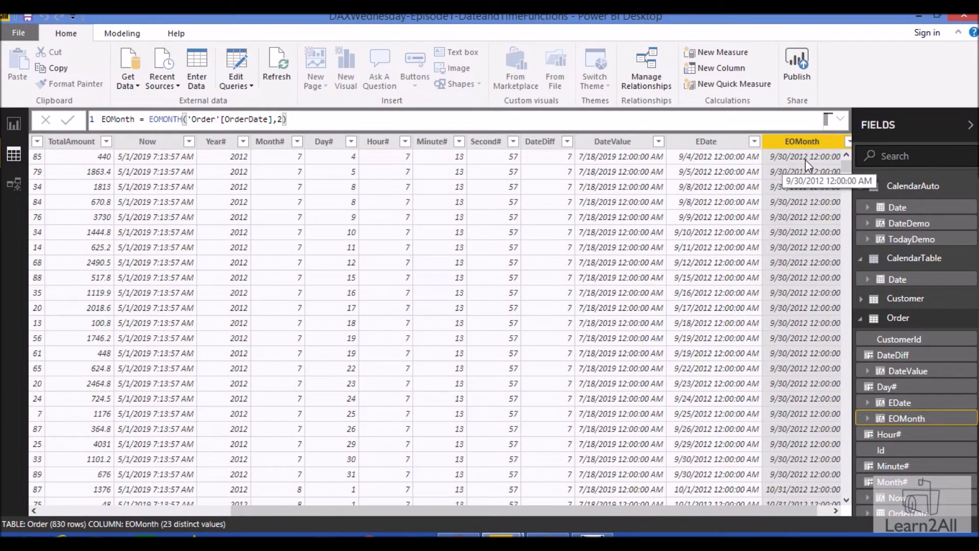
Add the calculated column Time# = Time(20,45,37) to the Order table.
{"action": "left_click", "coordinate": [841, 87]}
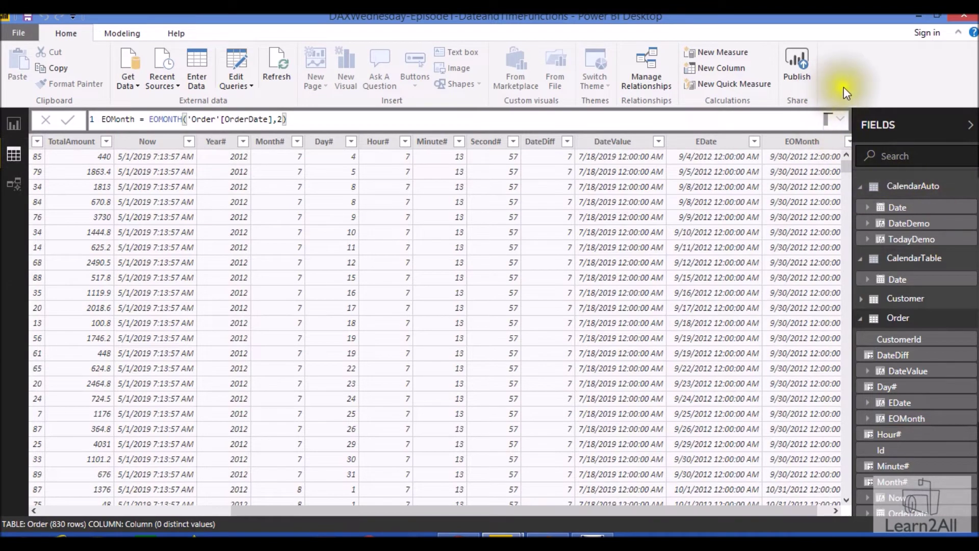
{"action": "left_click", "coordinate": [717, 70]}
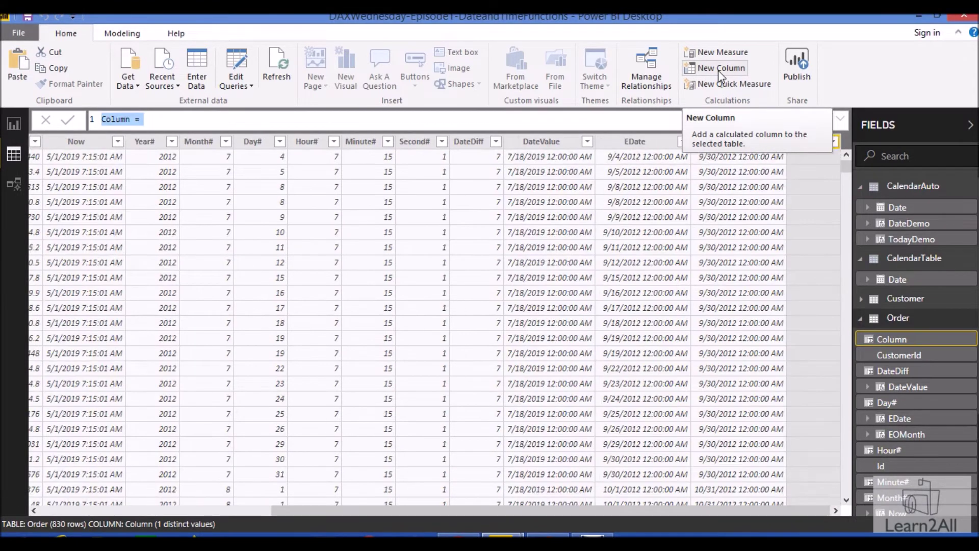
{"action": "type", "text": "Time"}
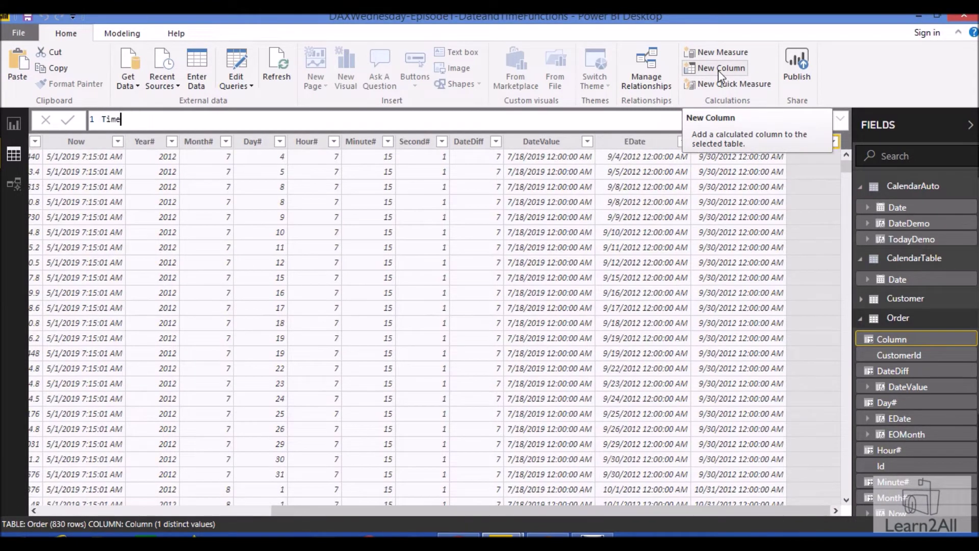
{"action": "type", "text": "# ="}
{"action": "type", "text": " Time"}
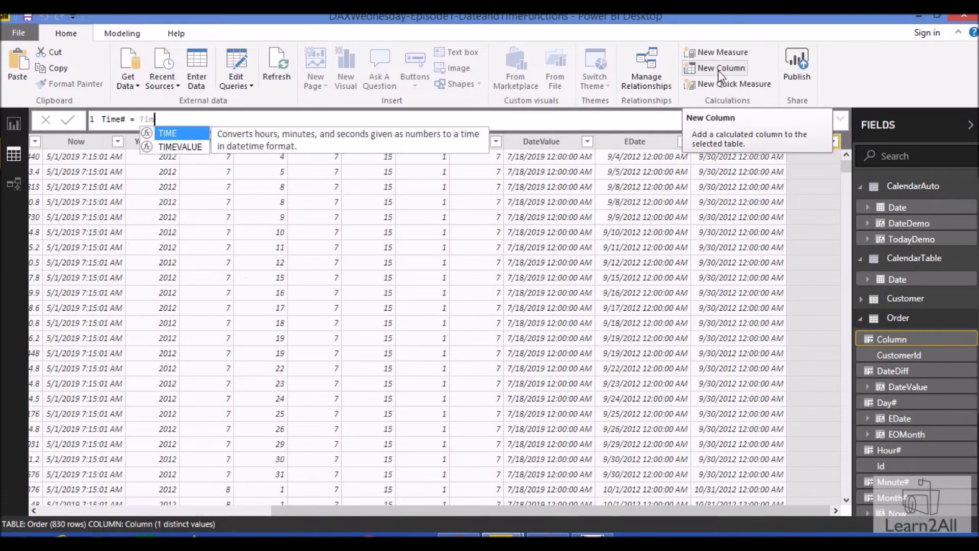
{"action": "type", "text": "("}
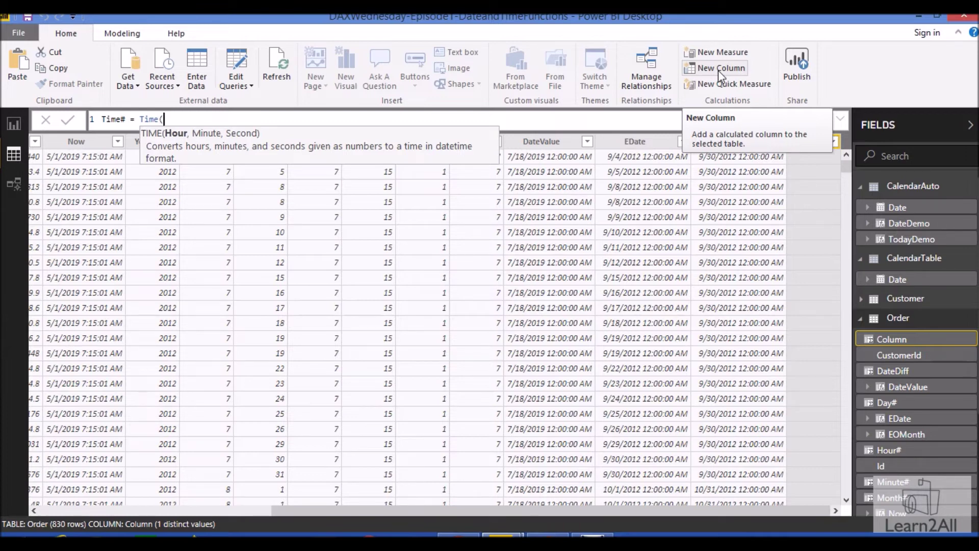
{"action": "type", "text": "20"}
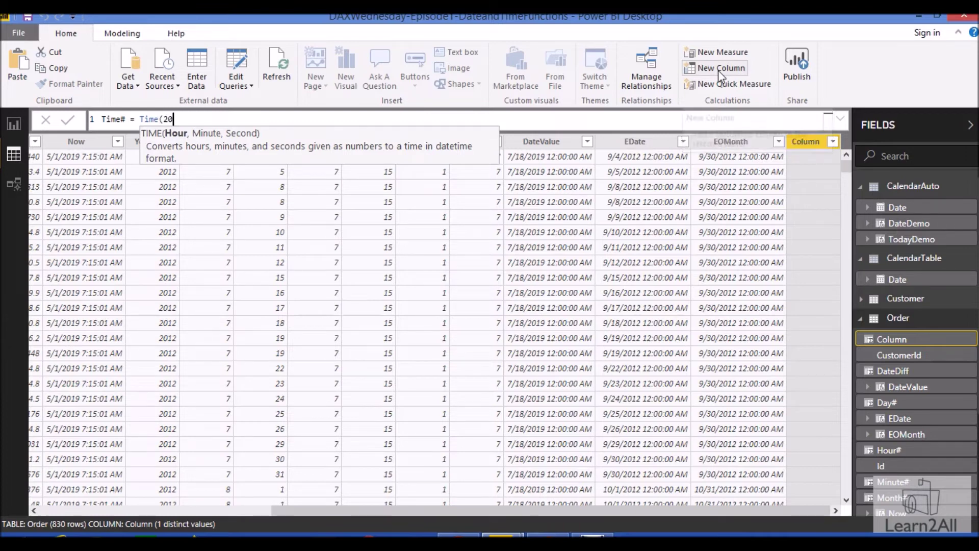
{"action": "type", "text": ","}
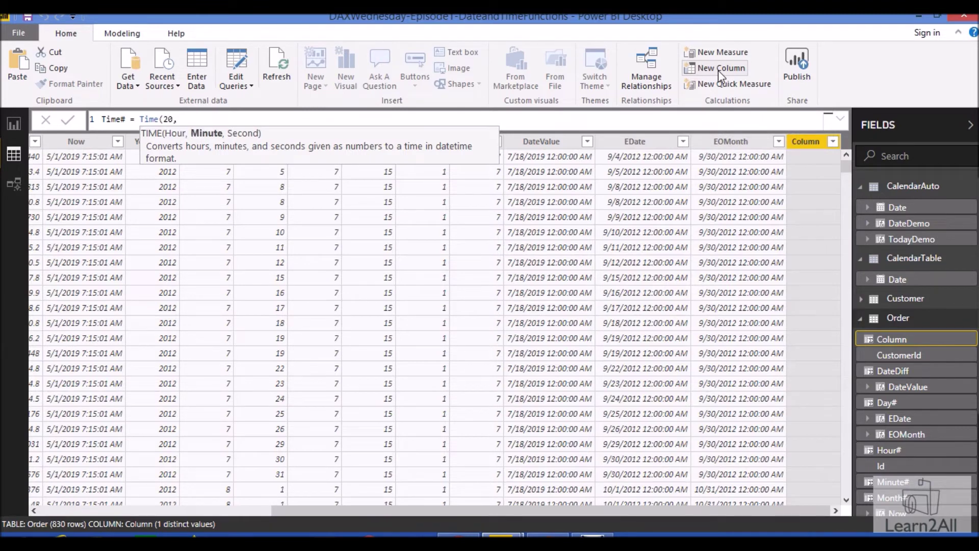
{"action": "type", "text": "45,3"}
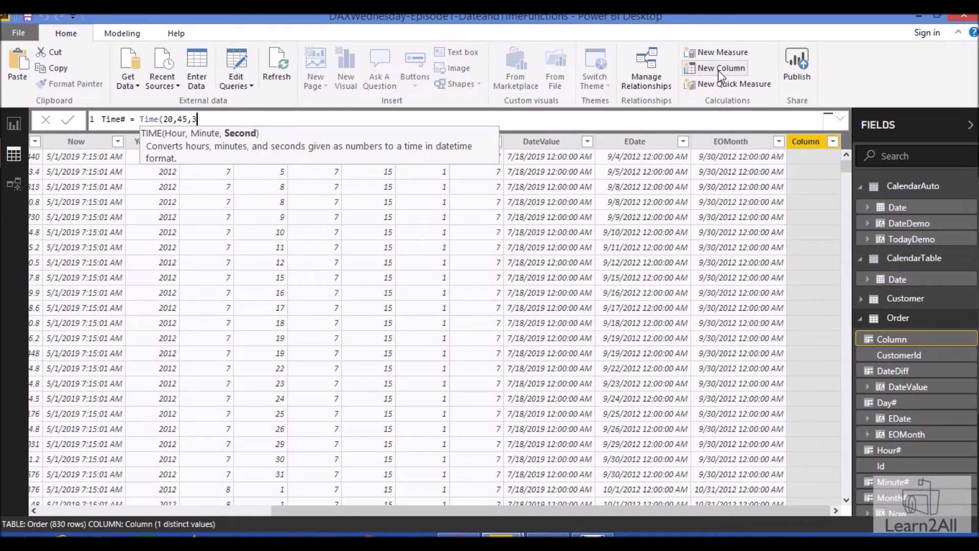
{"action": "type", "text": "7)"}
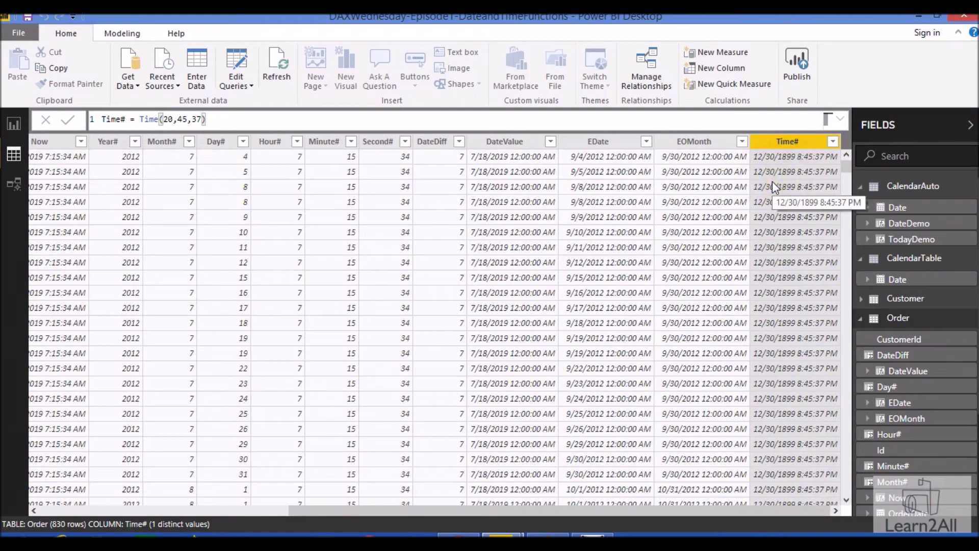
Add the calculated column TimeValue = TIMEVALUE("9:00:00 PM") to the Order table.
{"action": "left_click", "coordinate": [714, 69]}
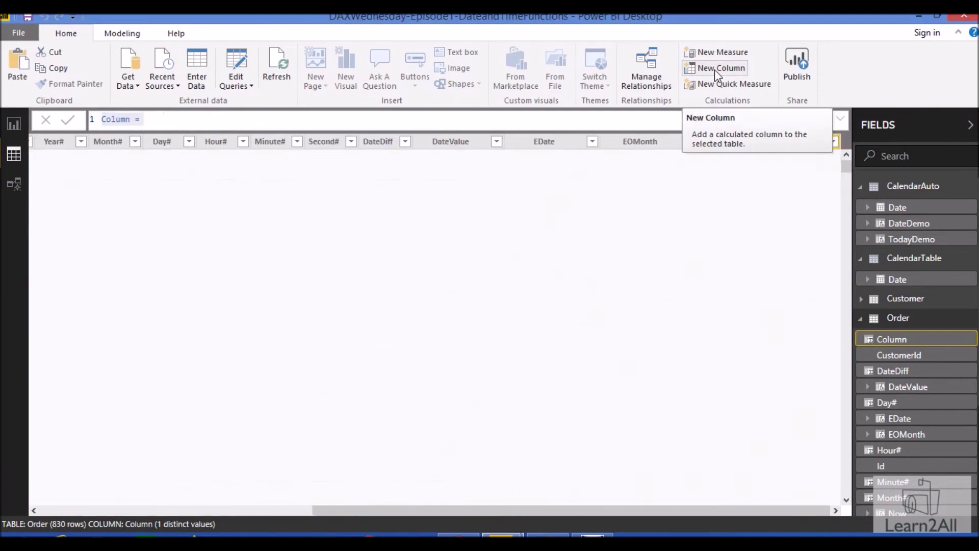
{"action": "type", "text": "Time"}
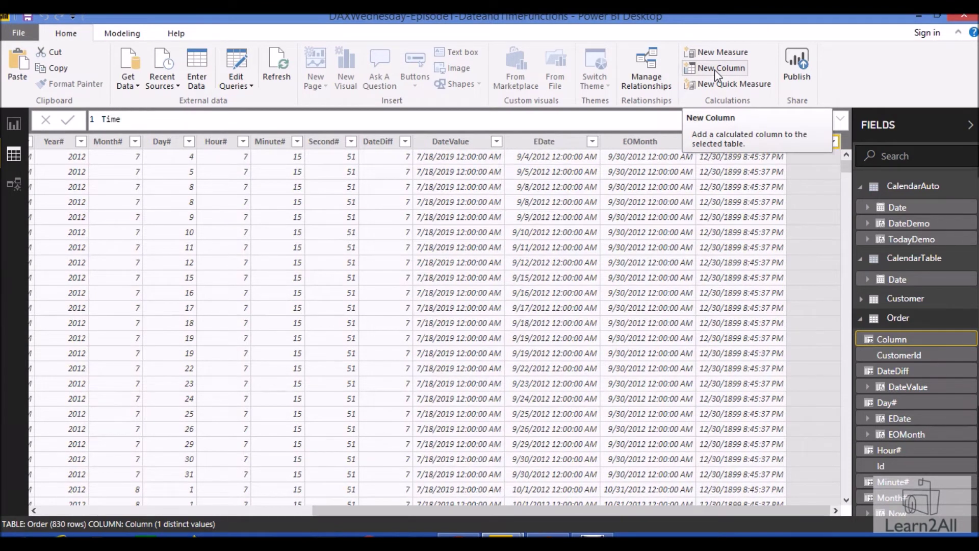
{"action": "type", "text": "Value = Time"}
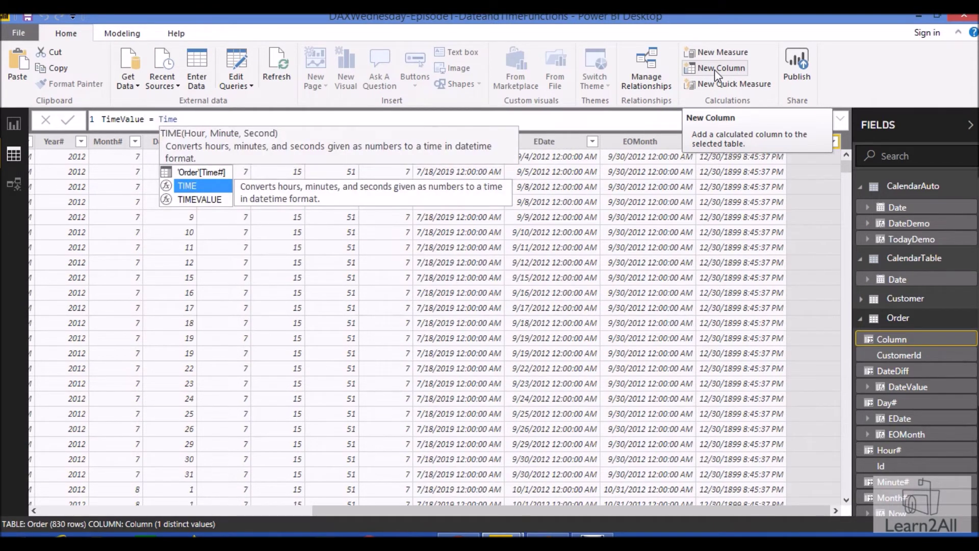
{"action": "type", "text": "V"}
{"action": "key", "text": "Tab"}
{"action": "type", "text": "\""}
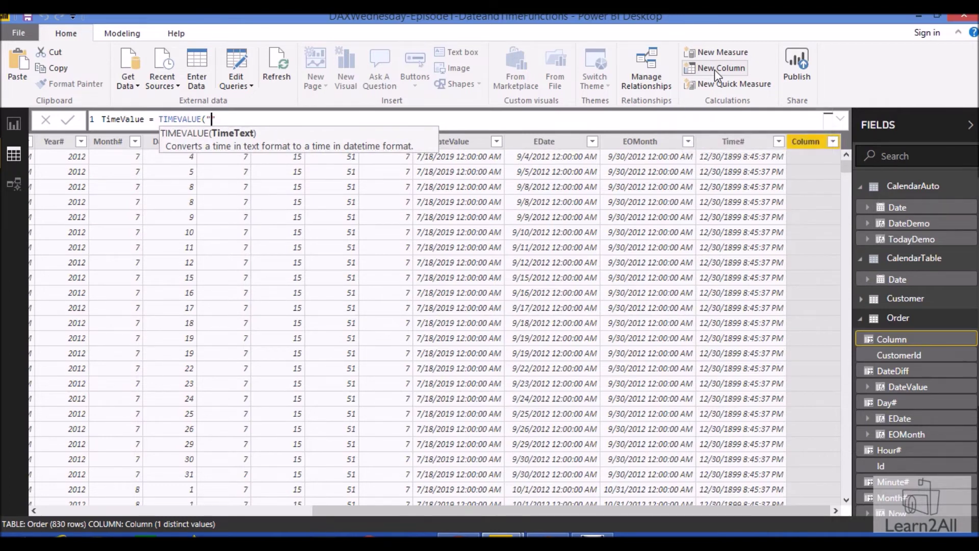
{"action": "type", "text": "9:00:00 PM\")"}
{"action": "key", "text": "Return"}
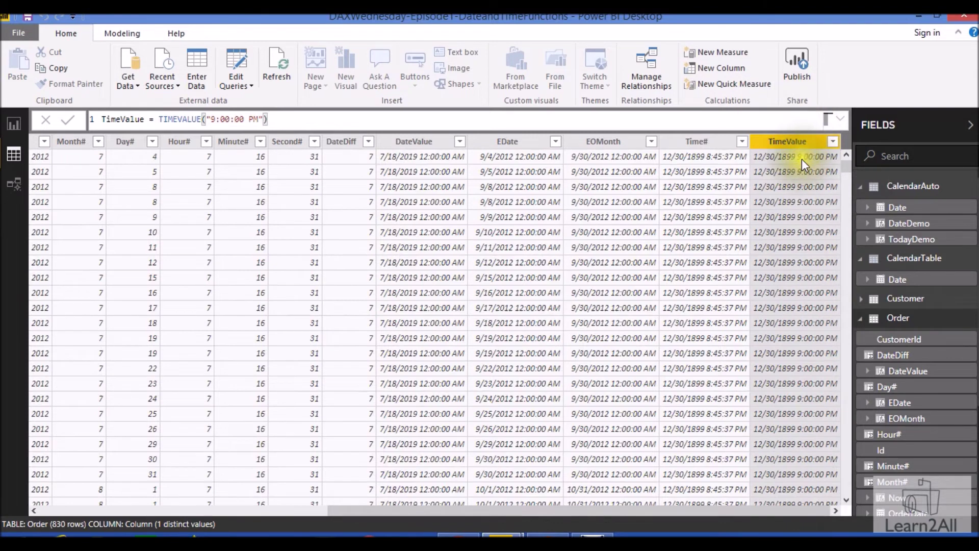
Add a calculated column named WeekDay to the Order table and begin its formula with WEEKDAY('Order'[Now].
{"action": "left_click", "coordinate": [721, 68]}
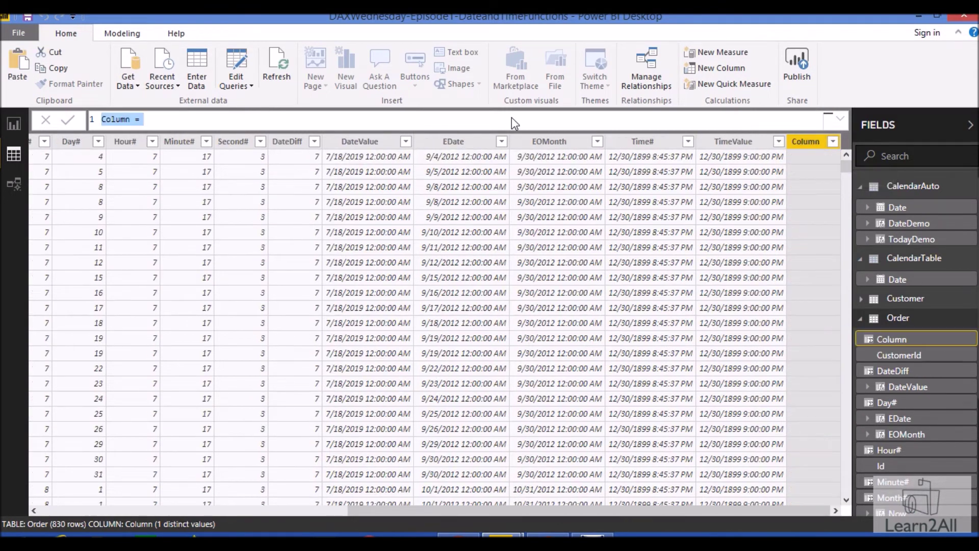
{"action": "type", "text": "WeekDay = We"}
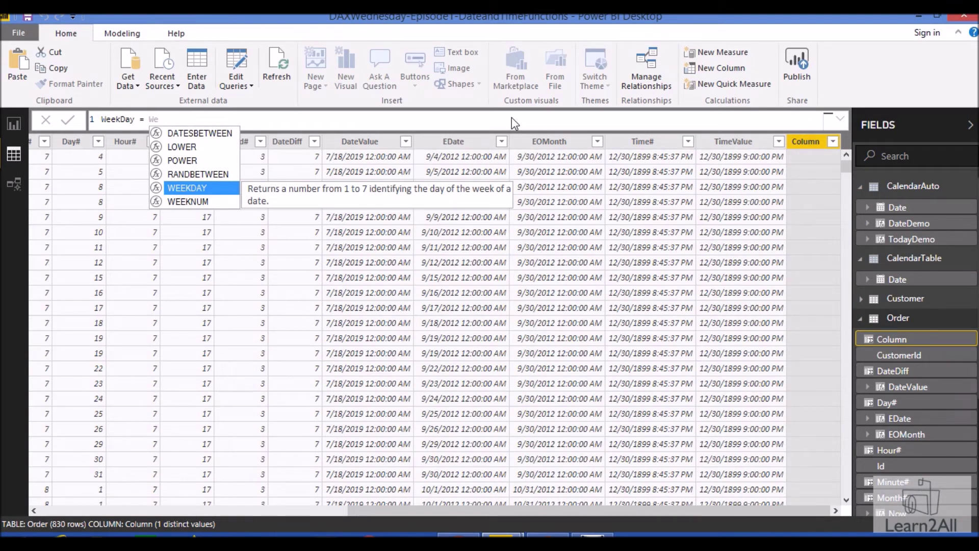
{"action": "key", "text": "Tab"}
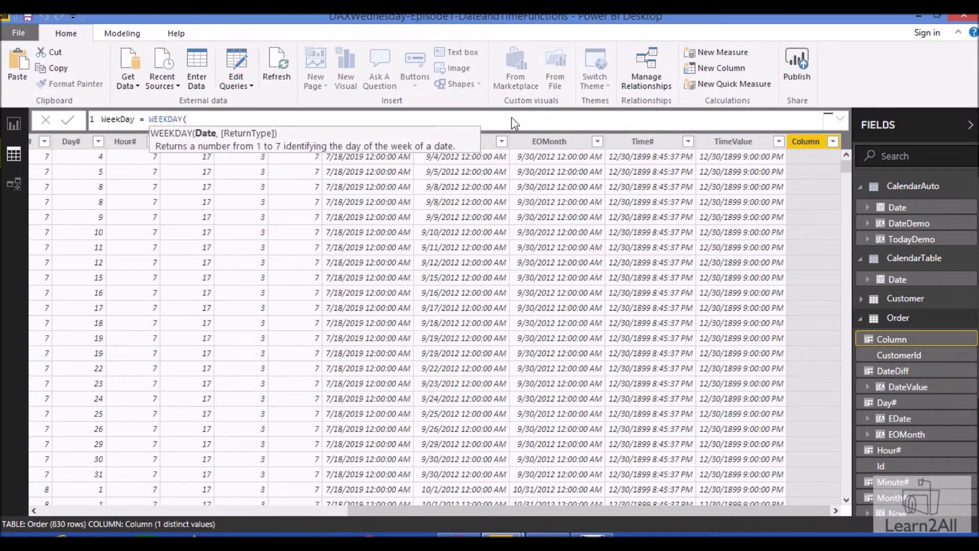
{"action": "type", "text": "Now"}
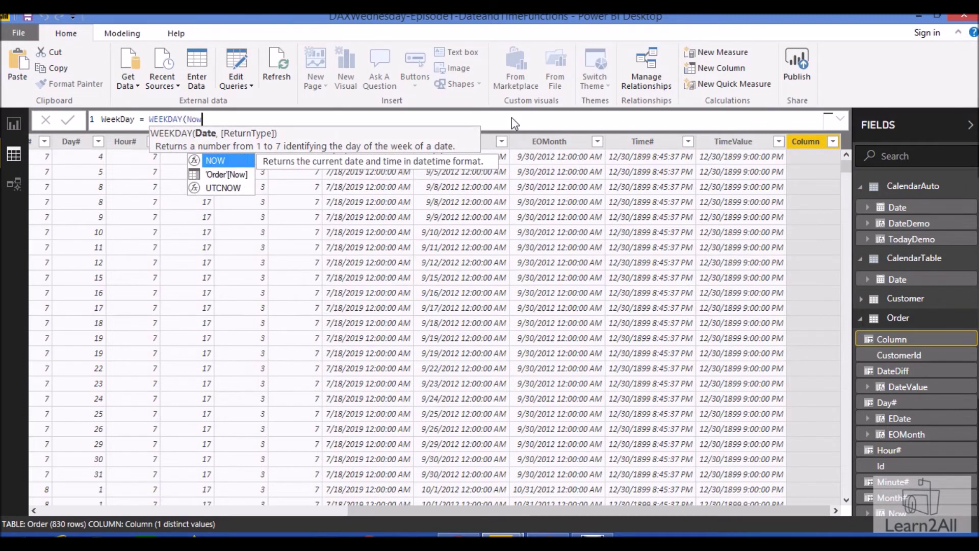
{"action": "key", "text": "Down"}
{"action": "key", "text": "Tab"}
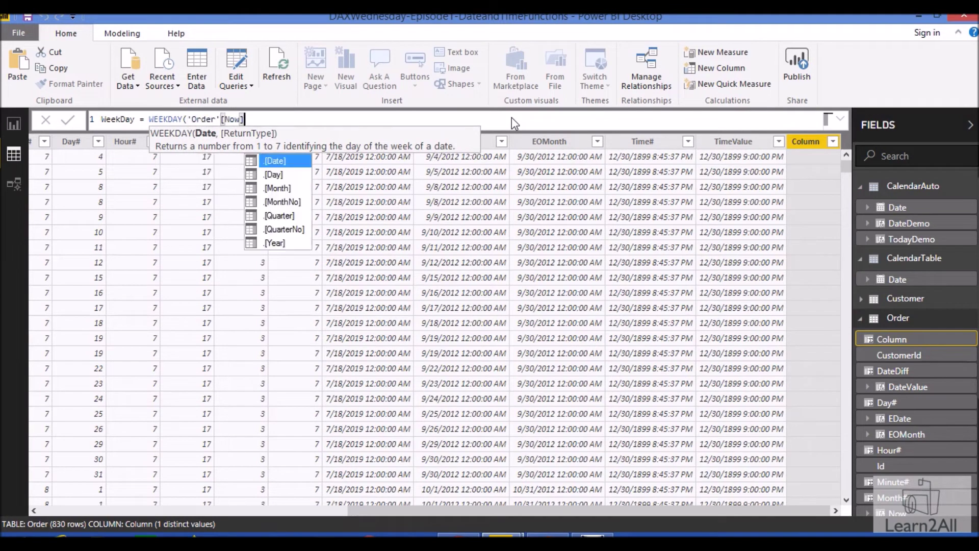
Review the return types, complete the WeekDay formula with return type 1, and compare the column with the system calendar.
{"action": "type", "text": ","}
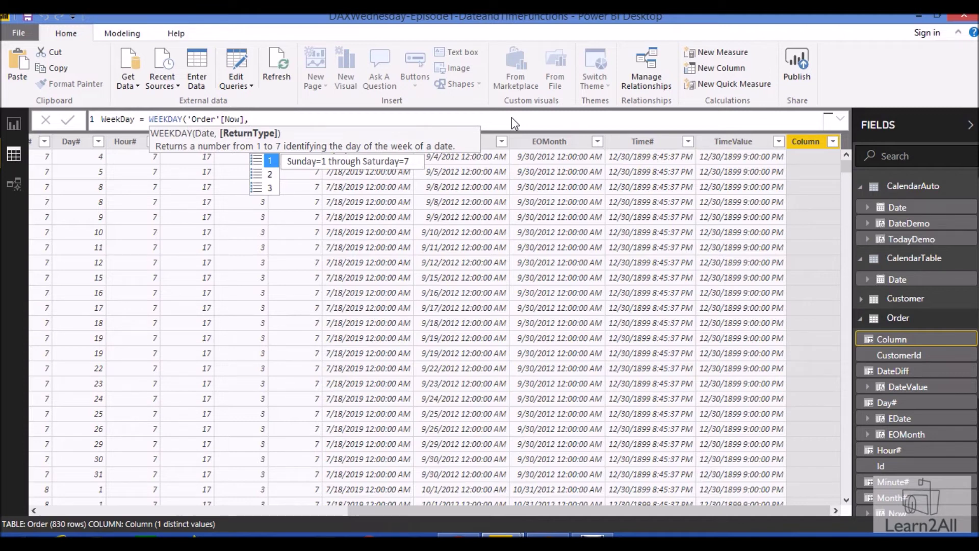
{"action": "key", "text": "Down"}
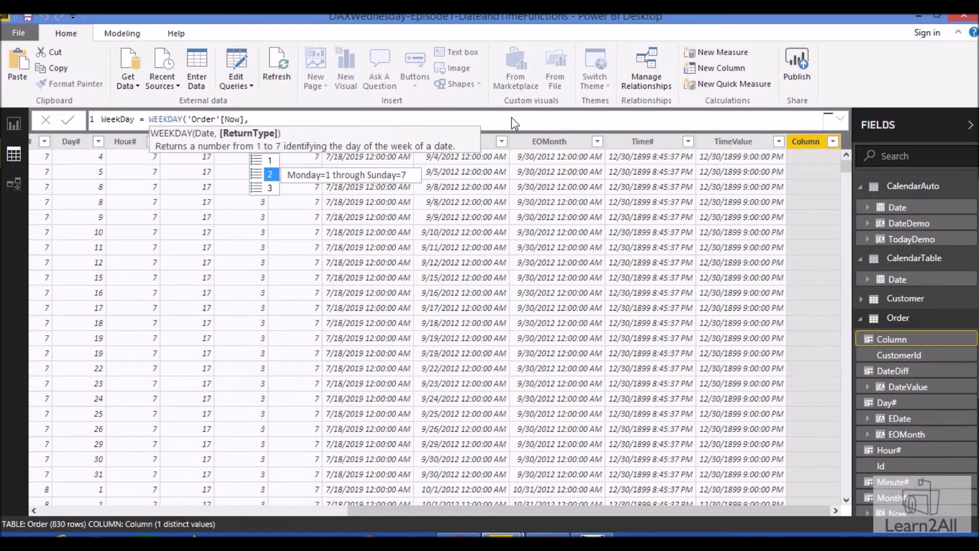
{"action": "key", "text": "Down"}
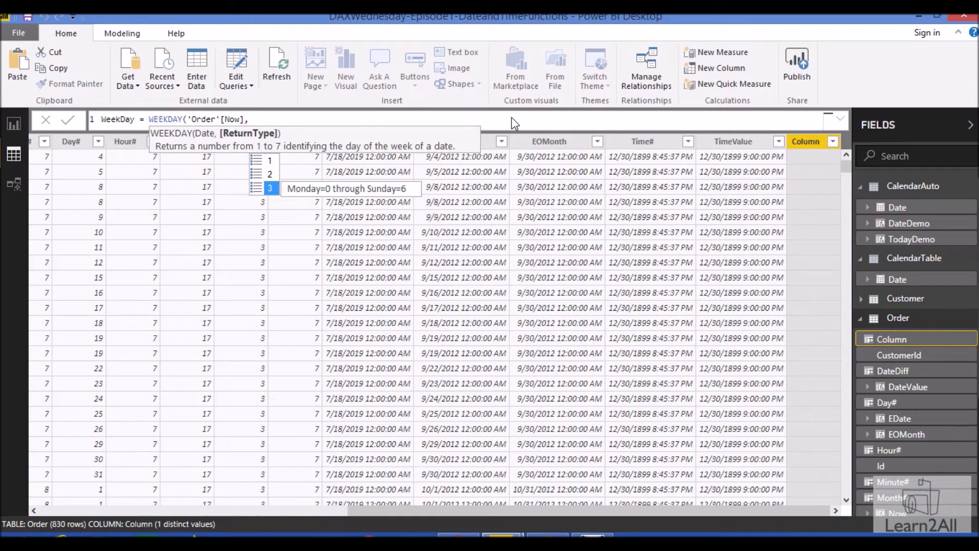
{"action": "key", "text": "Up"}
{"action": "key", "text": "Up"}
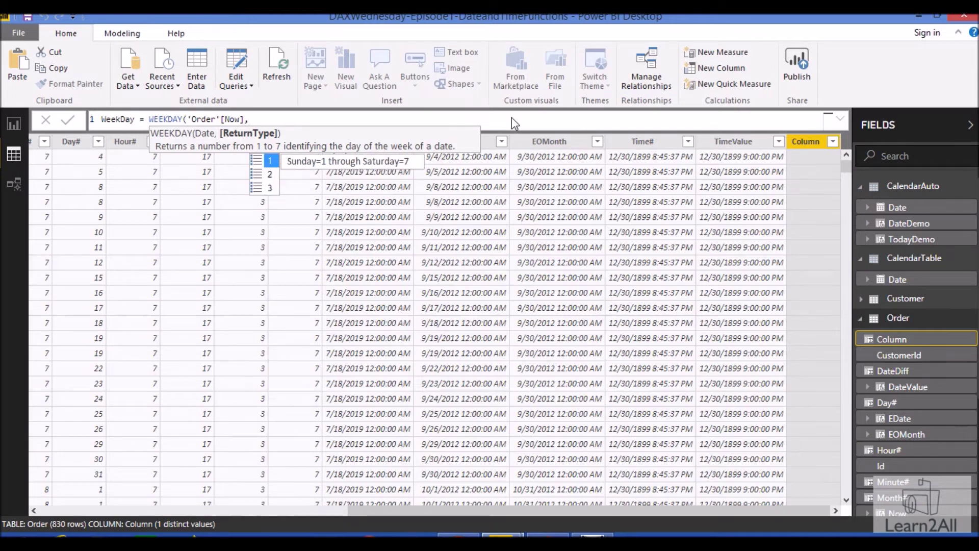
{"action": "key", "text": "Tab"}
{"action": "type", "text": ")"}
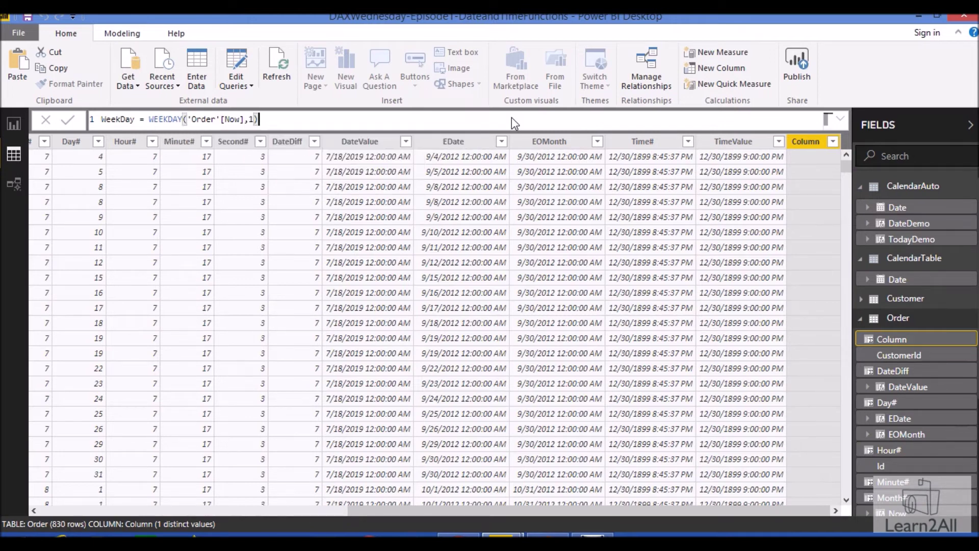
{"action": "key", "text": "Return"}
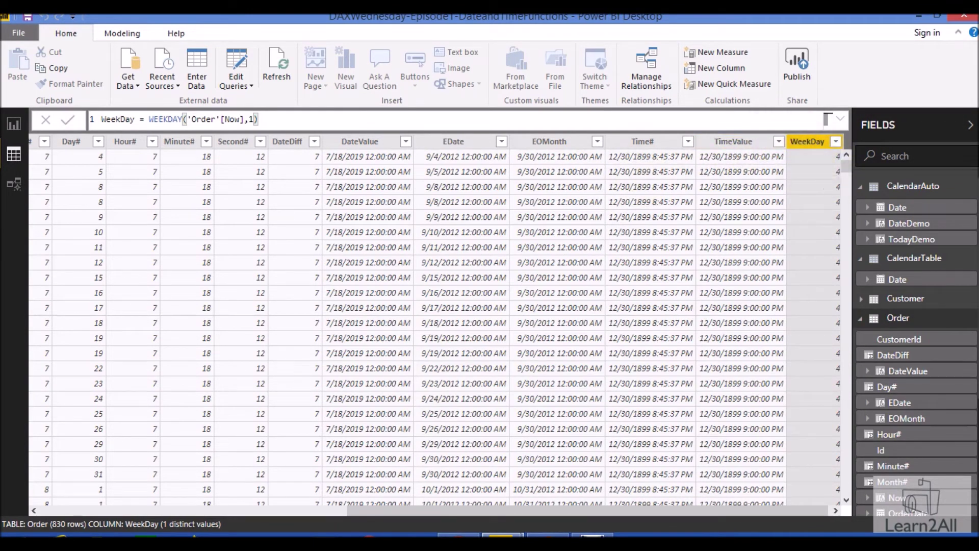
{"action": "left_click", "coordinate": [949, 541]}
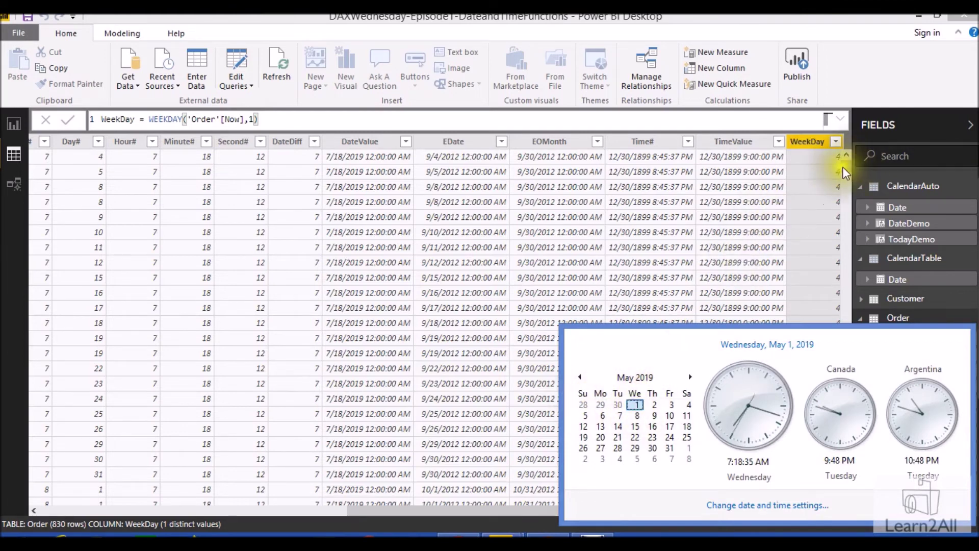
Change the return type in the WeekDay formula to 2, Monday=1 through Sunday=7, and commit it.
{"action": "left_click", "coordinate": [256, 120]}
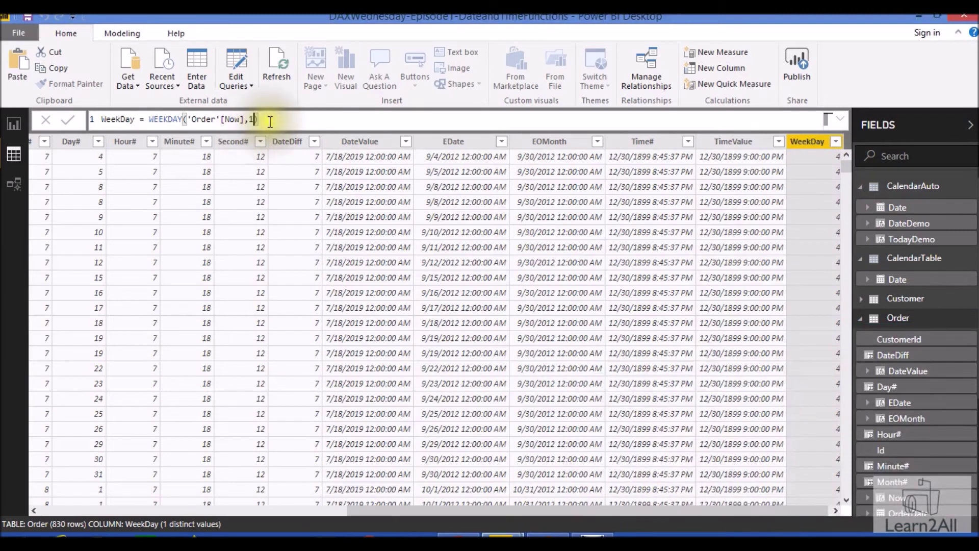
{"action": "key", "text": "BackSpace"}
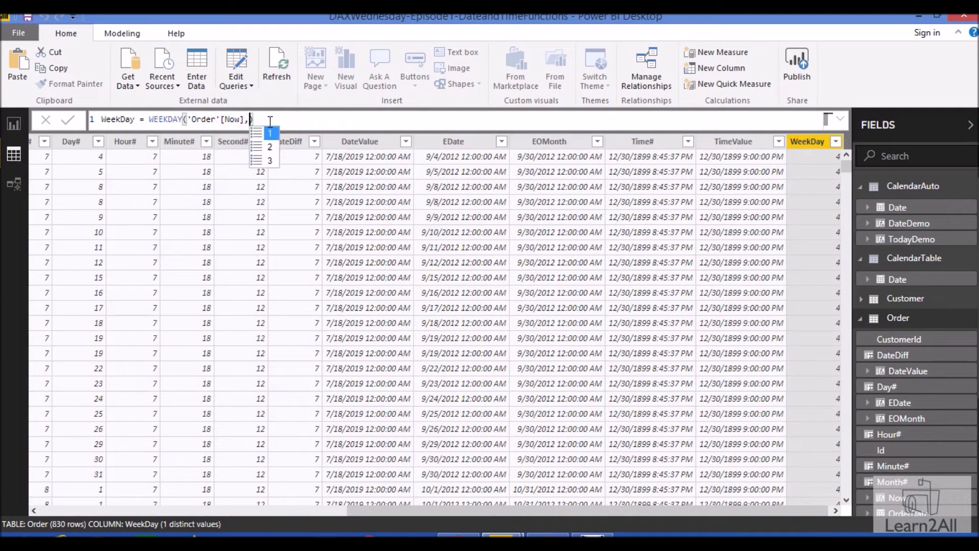
{"action": "key", "text": "Down"}
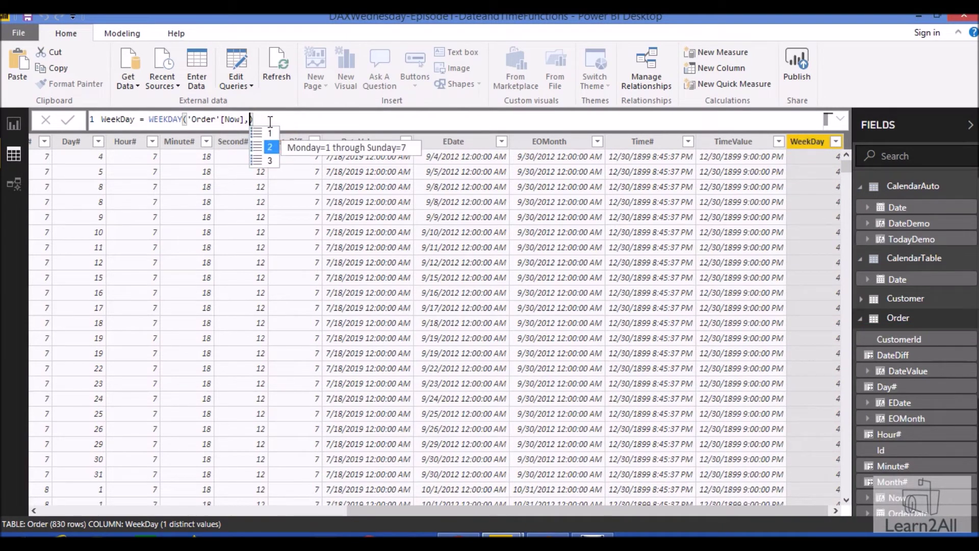
{"action": "key", "text": "Tab"}
{"action": "key", "text": "Return"}
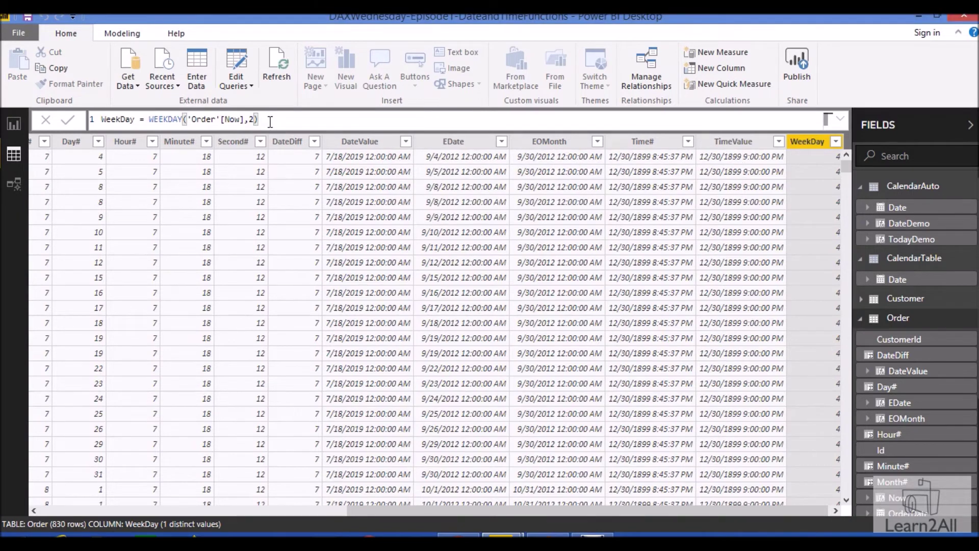
{"action": "key", "text": "Return"}
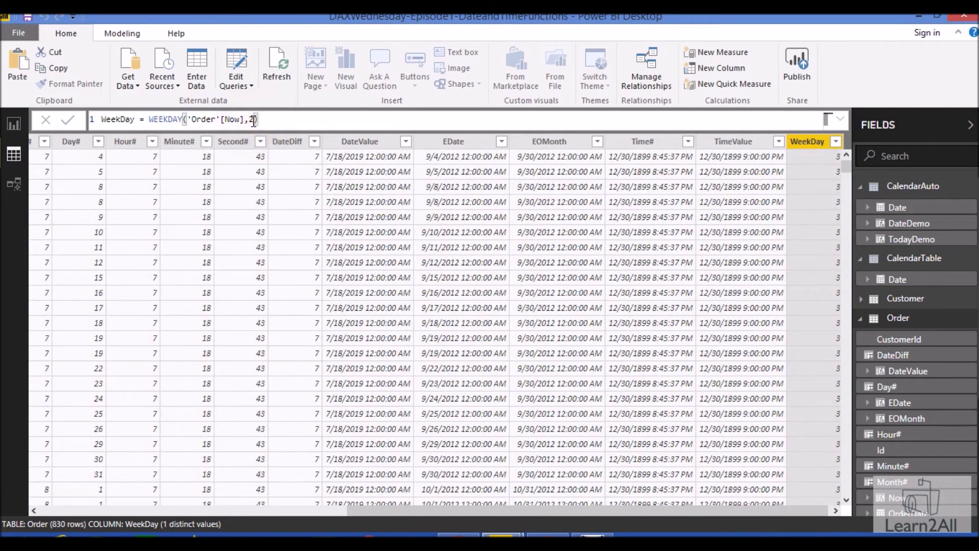
Change the return type in the WeekDay formula to 3, counting Monday=0 through Sunday=6, and commit it.
{"action": "double_click", "coordinate": [253, 119]}
{"action": "type", "text": "3"}
{"action": "key", "text": "Return"}
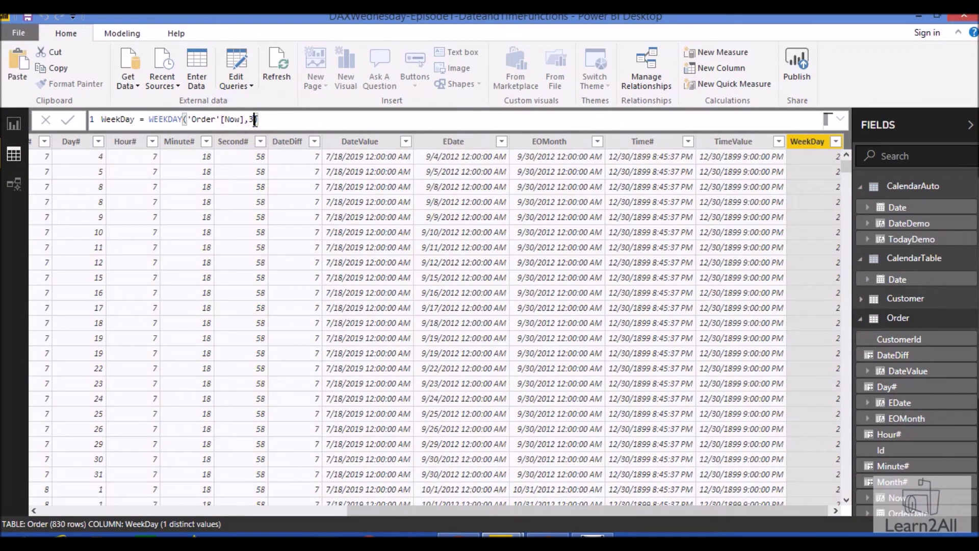
{"action": "key", "text": "BackSpace"}
{"action": "type", "text": "3"}
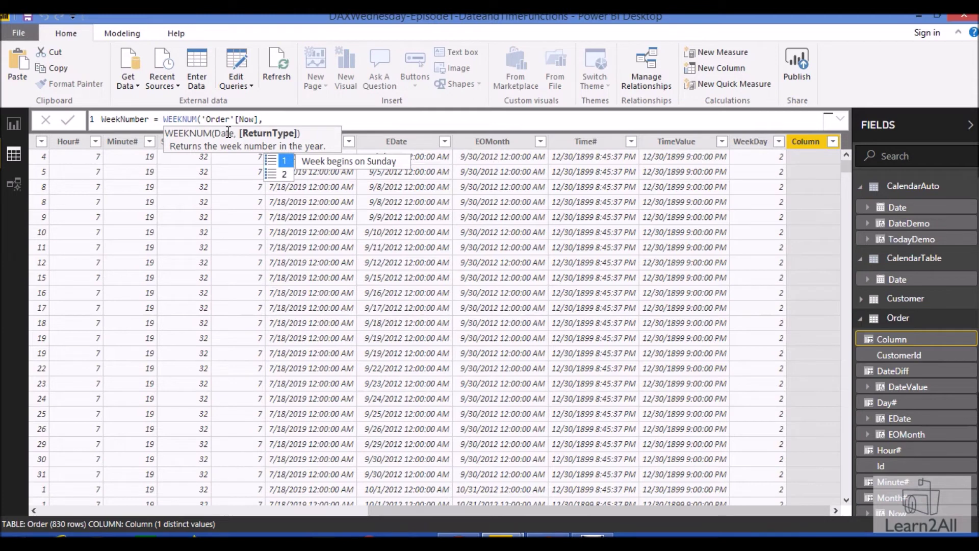
Complete the WeekNumber formula with return type 1, commit it, and compare the column with the system calendar.
{"action": "key", "text": "Down"}
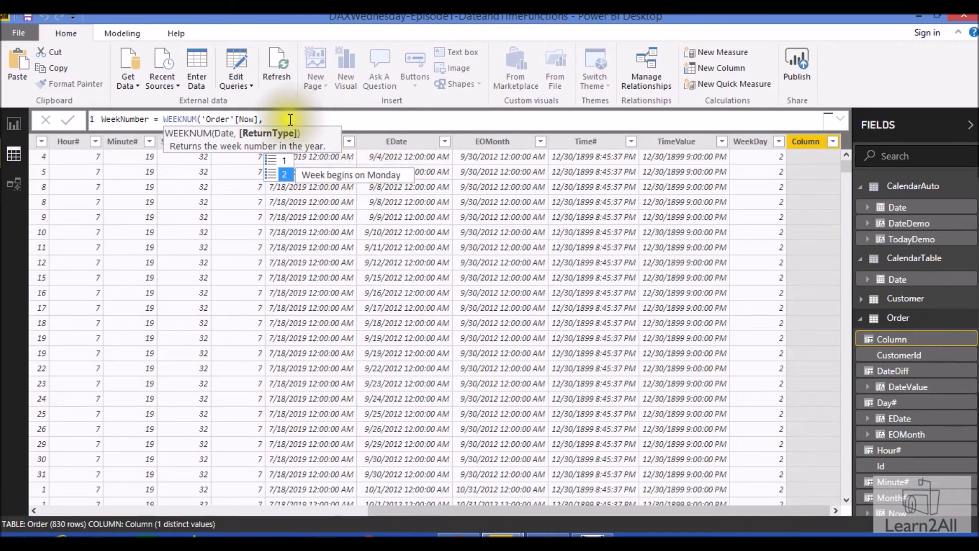
{"action": "left_click", "coordinate": [265, 118]}
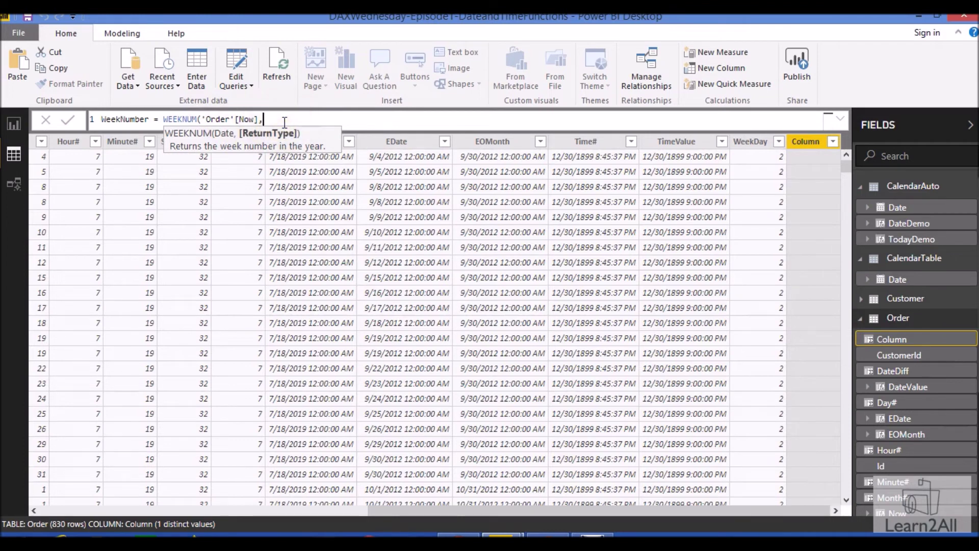
{"action": "type", "text": "1"}
{"action": "key", "text": "Escape"}
{"action": "type", "text": ")"}
{"action": "key", "text": "Return"}
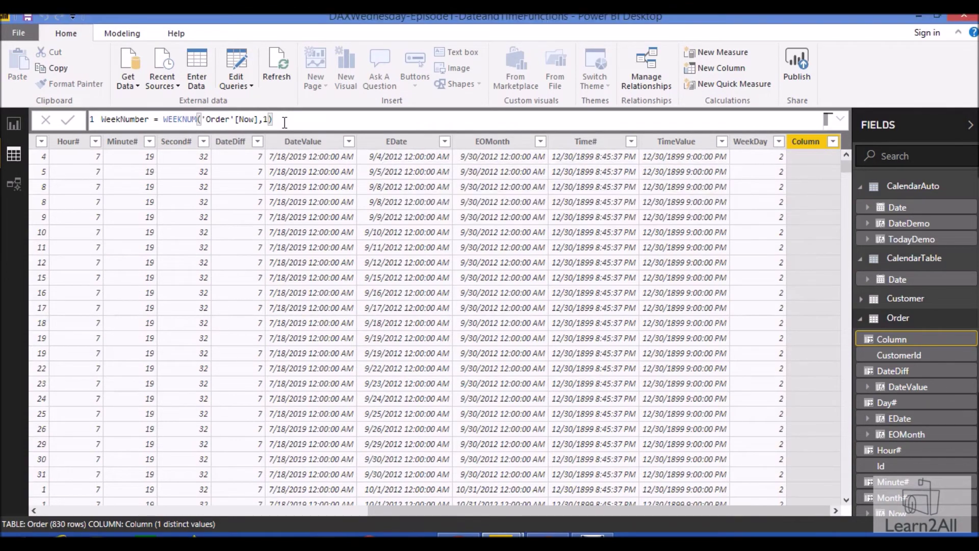
{"action": "left_click", "coordinate": [954, 534]}
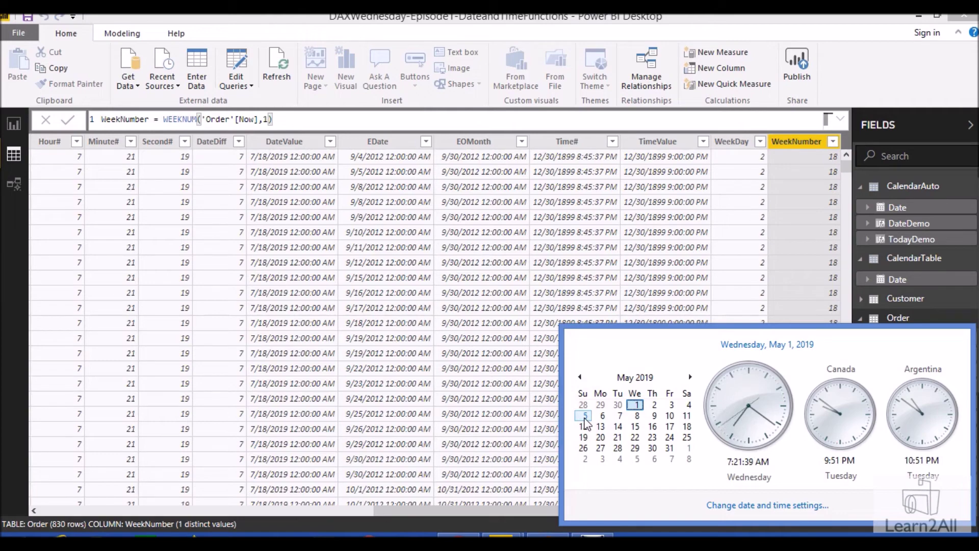
{"action": "key", "text": "Escape"}
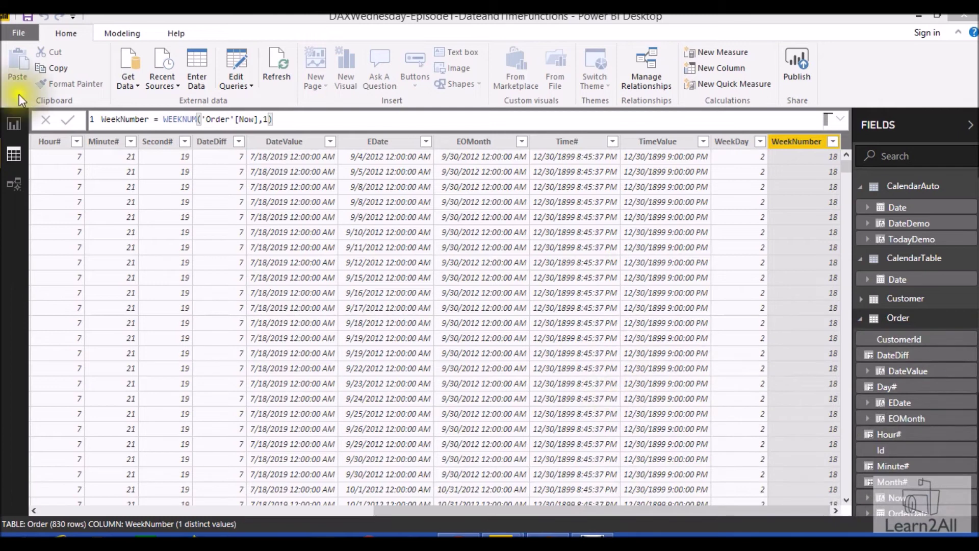
Replace 'Order'[Now] in the WeekNumber formula with DATE(2019,5,5), commit it, and check that date in the system calendar.
{"action": "left_click_drag", "start_coordinate": [200, 119], "coordinate": [258, 119]}
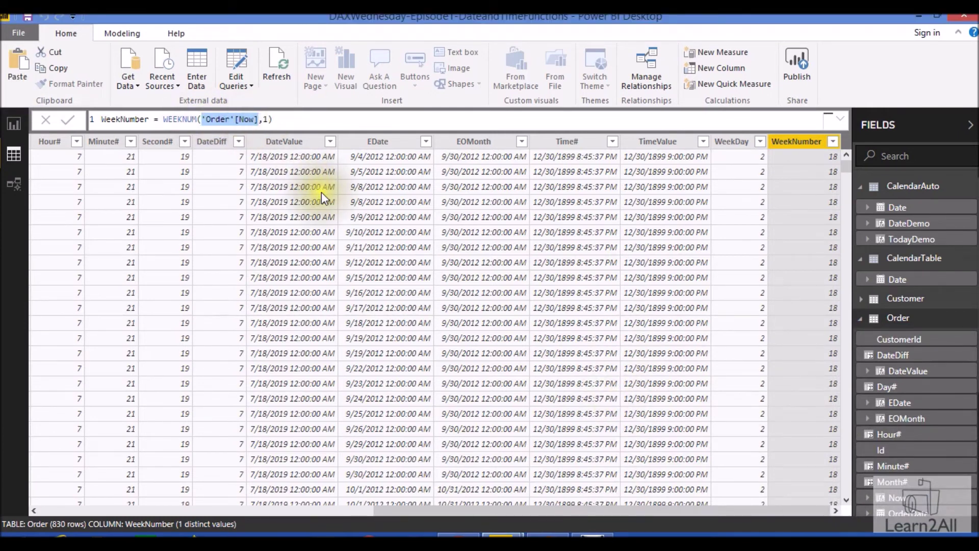
{"action": "type", "text": "Date(2019,5"}
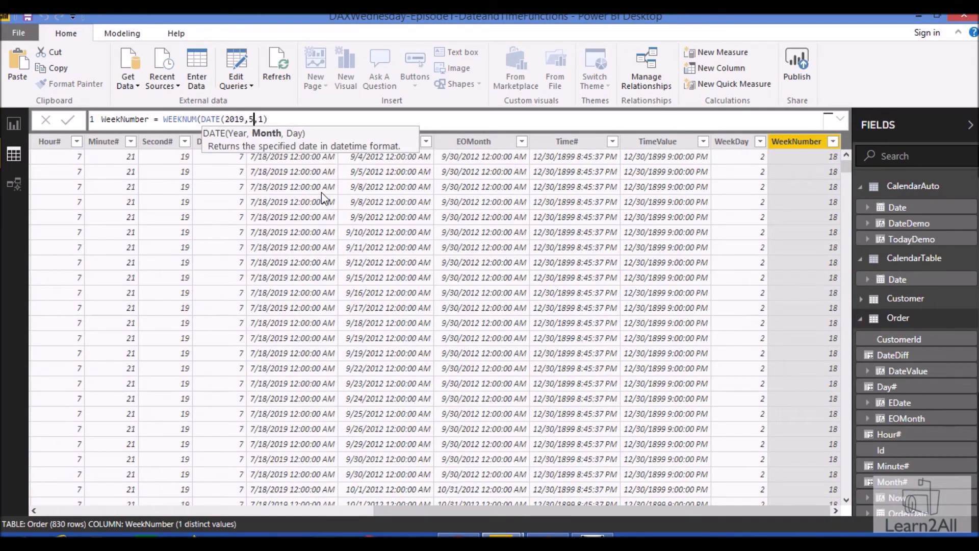
{"action": "type", "text": ",5),"}
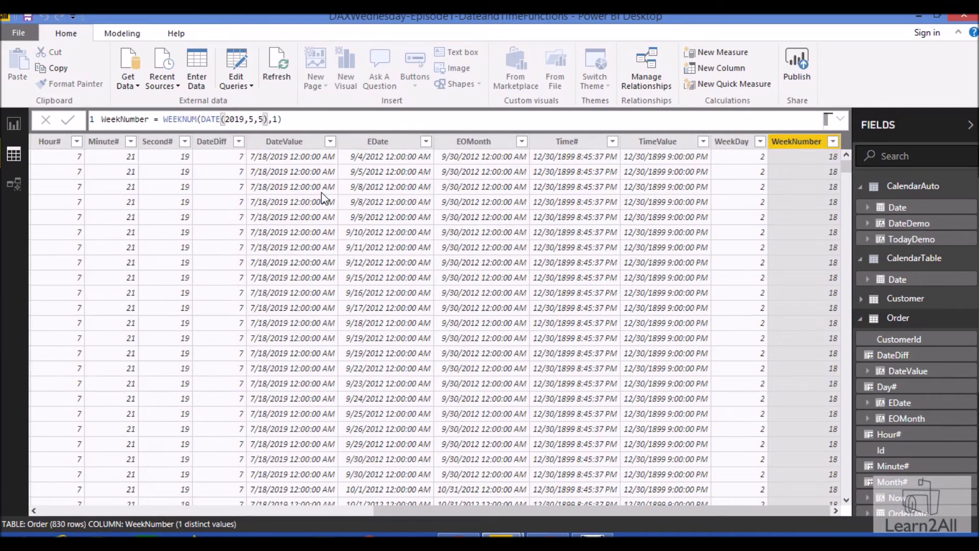
{"action": "key", "text": "Return"}
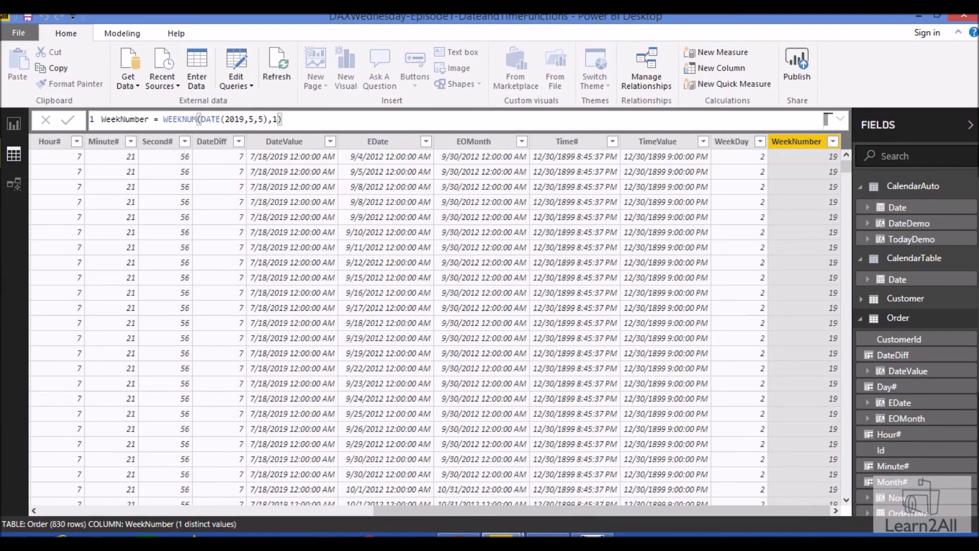
{"action": "mouse_move", "coordinate": [954, 535]}
{"action": "left_click", "coordinate": [953, 536]}
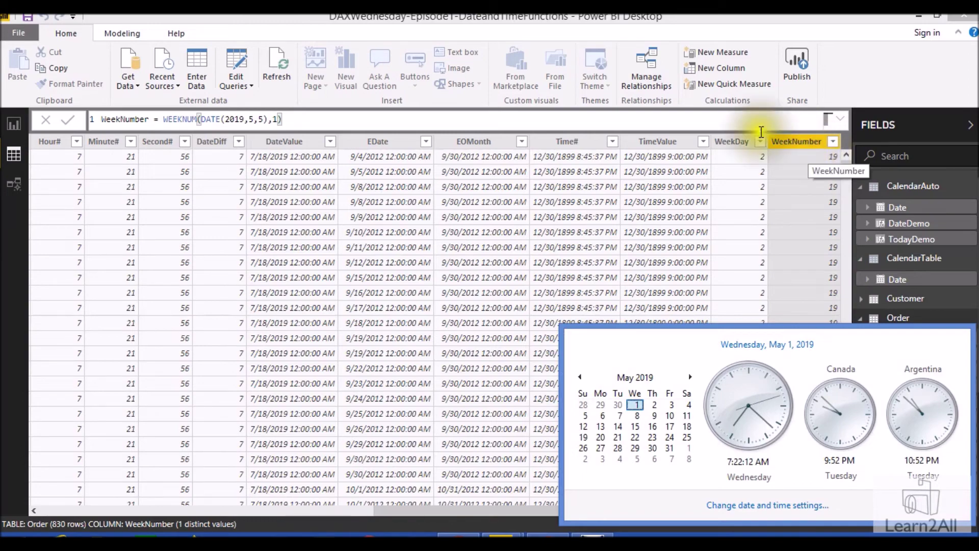
Change the return type in the WeekNumber formula to 2, week begins on Monday, commit it, and check the date in the system calendar.
{"action": "left_click", "coordinate": [273, 119]}
{"action": "key", "text": "Delete"}
{"action": "key", "text": "Down"}
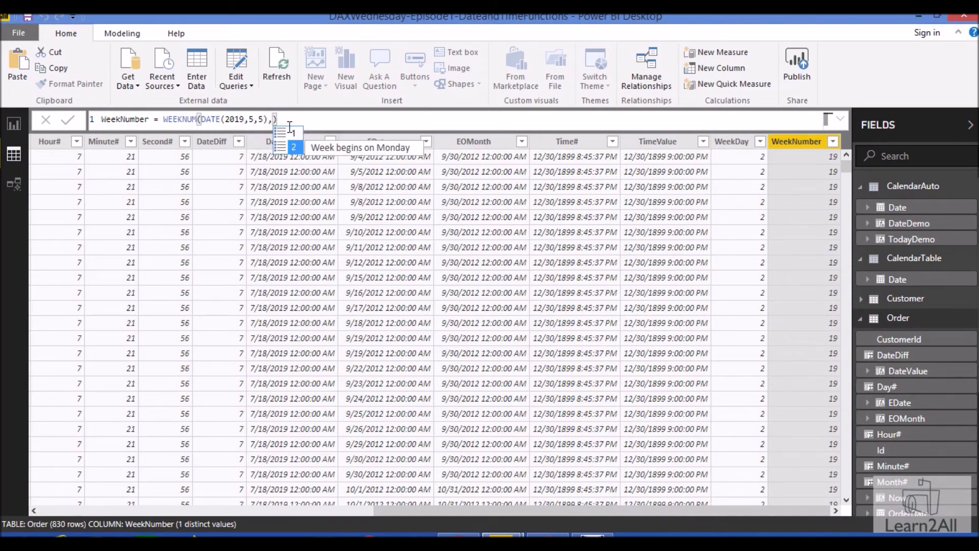
{"action": "key", "text": "Tab"}
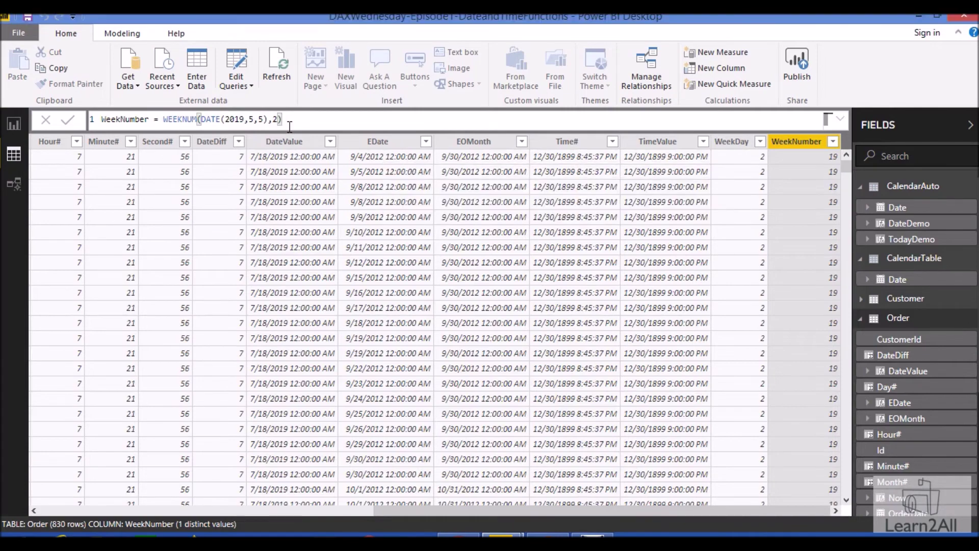
{"action": "key", "text": "Return"}
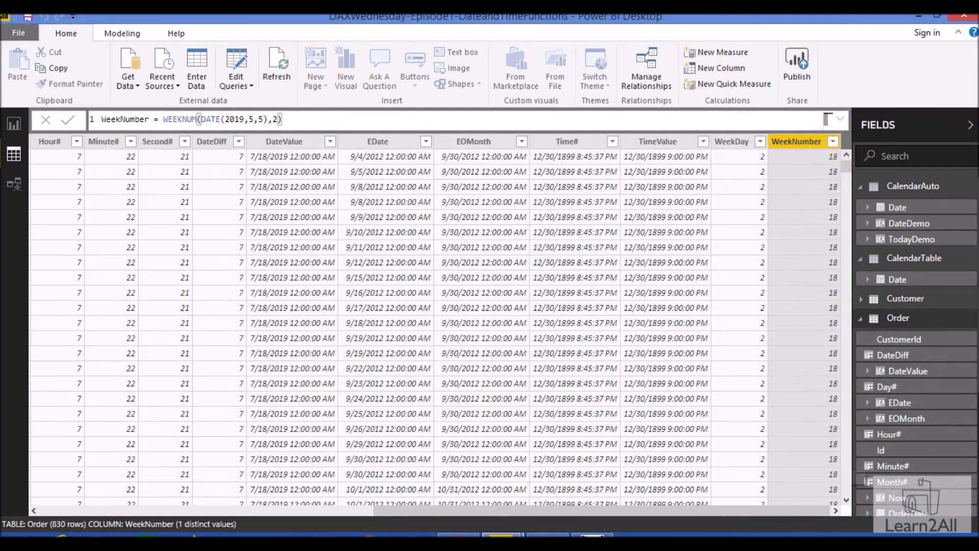
{"action": "left_click", "coordinate": [952, 539]}
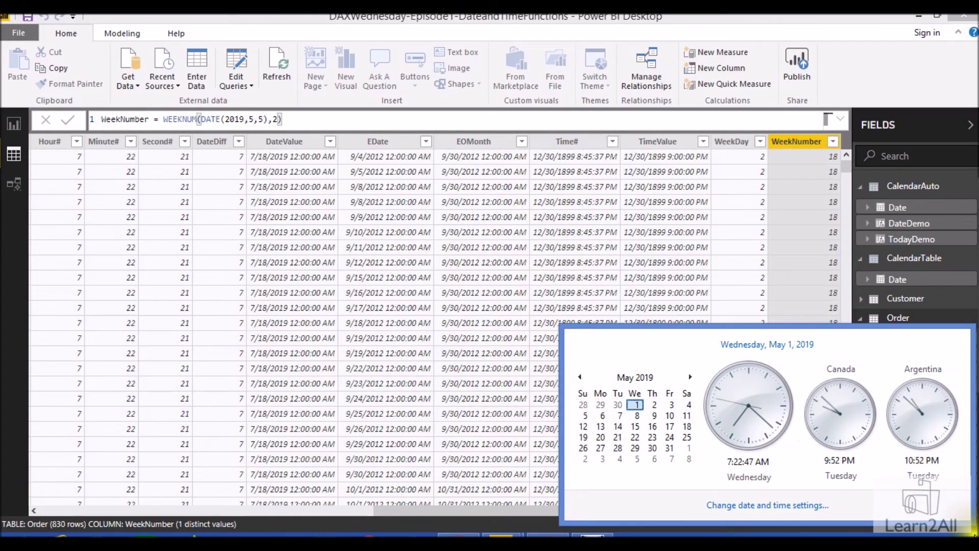
{"action": "key", "text": "Escape"}
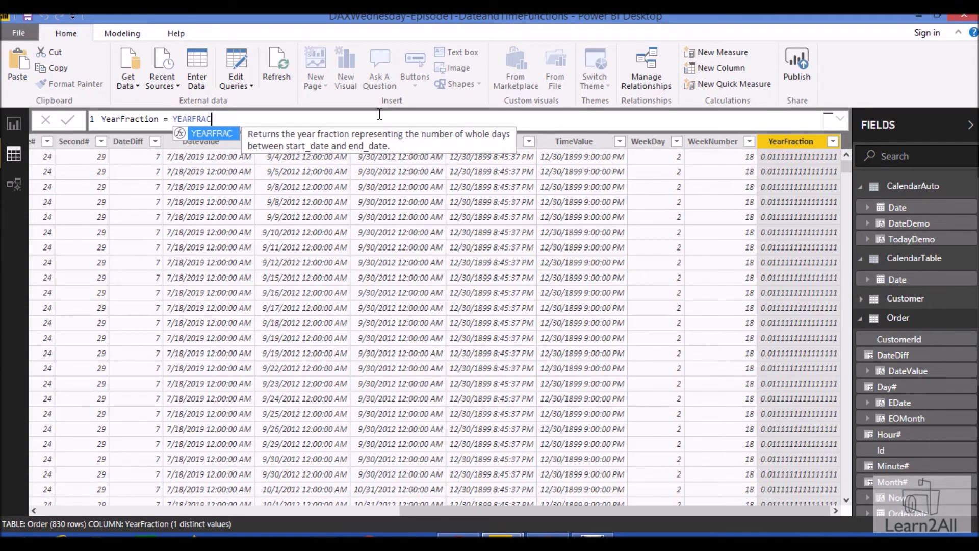
Review the YEARFRAC arguments StartDate, EndDate and Basis in the YearFraction formula, going through the basis options 0 to 4.
{"action": "type", "text": "("}
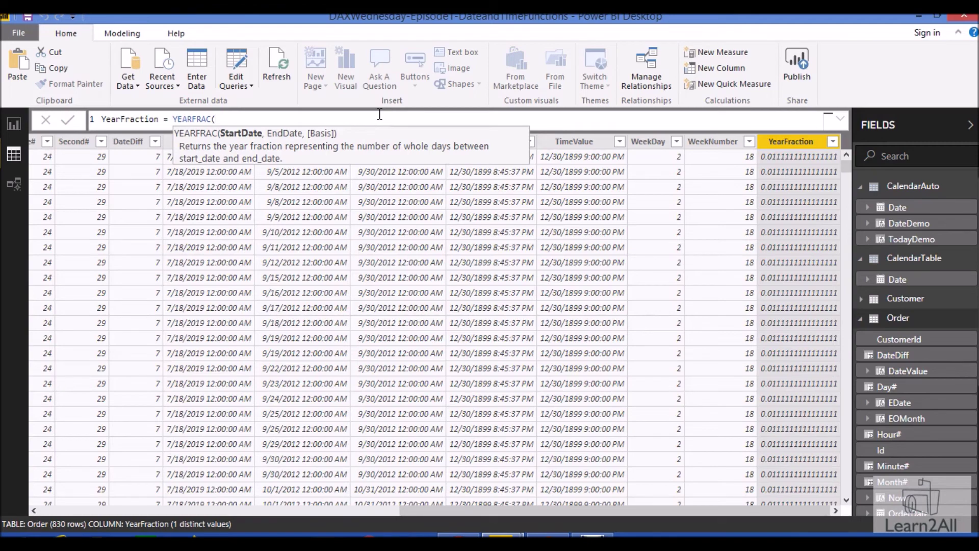
{"action": "type", "text": ","}
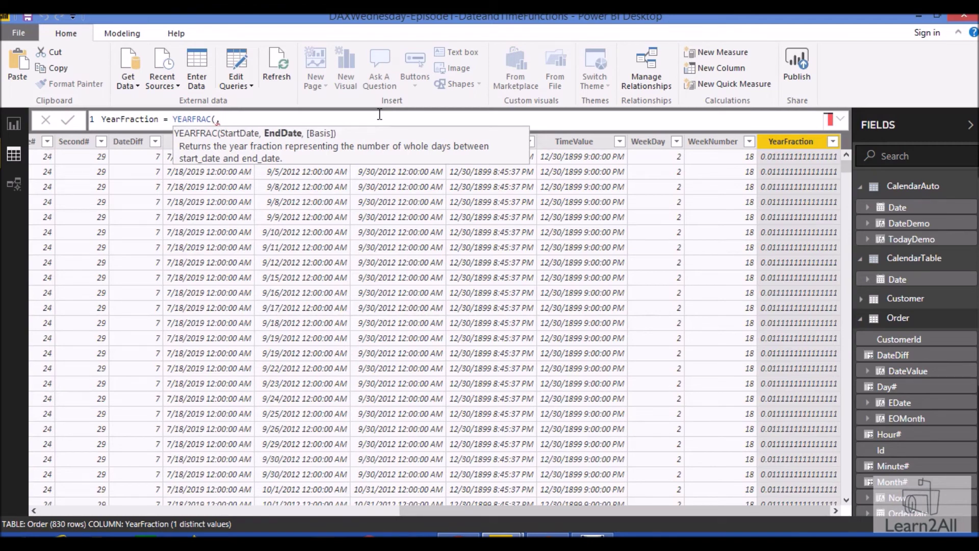
{"action": "type", "text": ","}
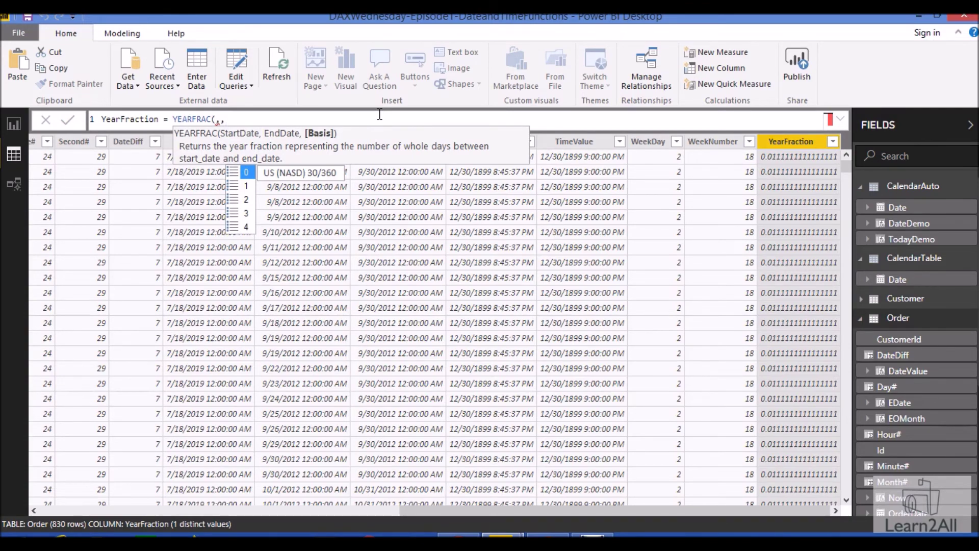
{"action": "key", "text": "Down"}
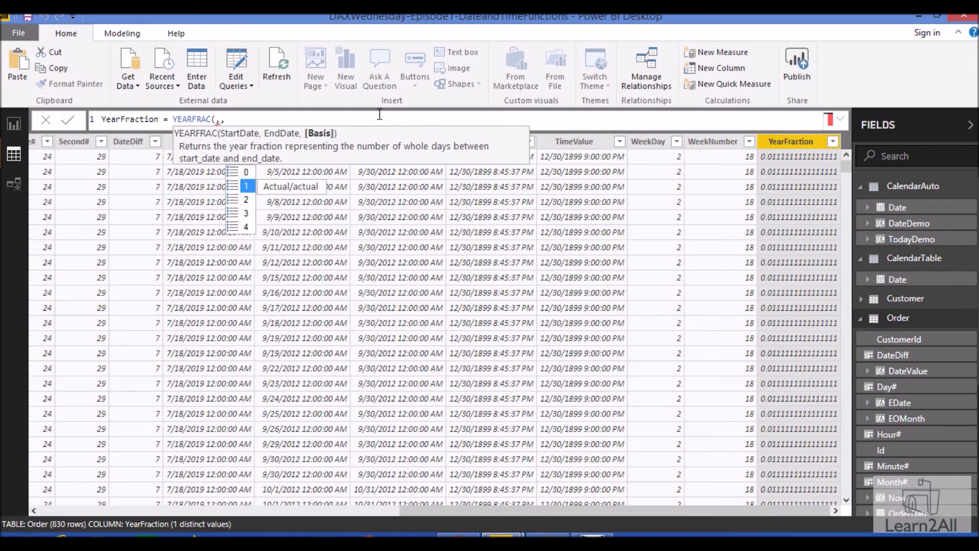
{"action": "key", "text": "Down"}
{"action": "key", "text": "Down"}
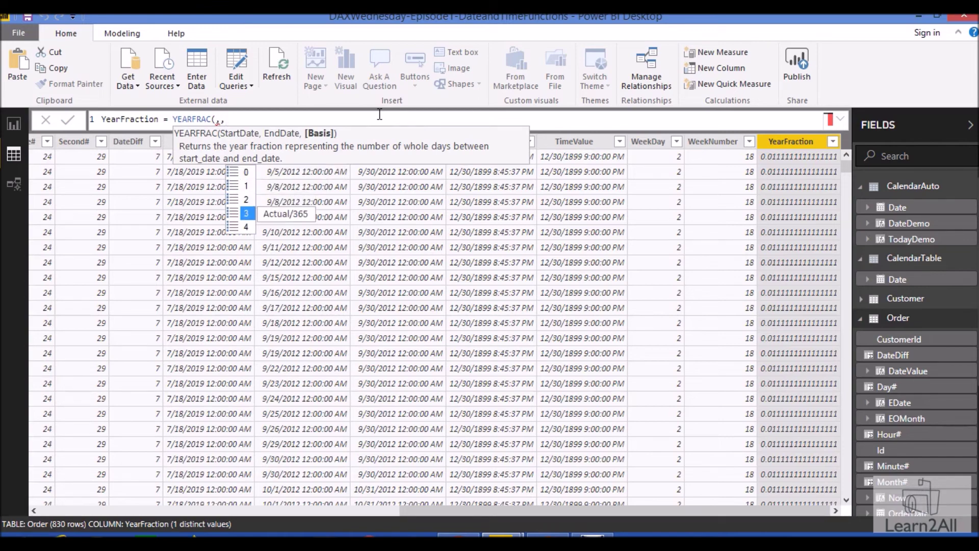
{"action": "key", "text": "Down"}
{"action": "key", "text": "Up"}
{"action": "key", "text": "Up"}
{"action": "key", "text": "Up"}
{"action": "key", "text": "Up"}
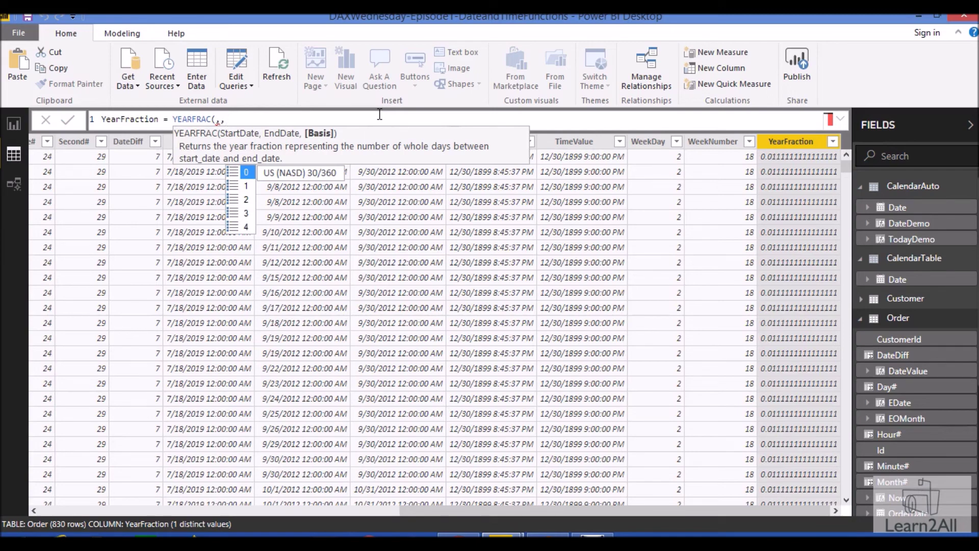
Replace the YearFraction expression with YEARFRAC("Jan 1 2007","Jan 5 2007",0), keeping the column name only once.
{"action": "key", "text": "BackSpace"}
{"action": "key", "text": "BackSpace"}
{"action": "key", "text": "BackSpace"}
{"action": "key", "text": "BackSpace"}
{"action": "key", "text": "BackSpace"}
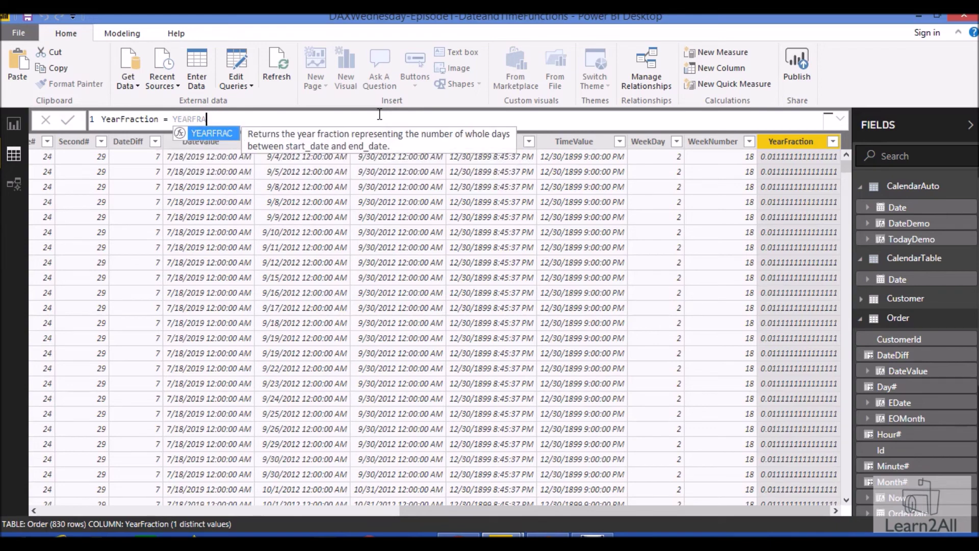
{"action": "key", "text": "BackSpace"}
{"action": "key", "text": "BackSpace"}
{"action": "key", "text": "BackSpace"}
{"action": "key", "text": "BackSpace"}
{"action": "key", "text": "BackSpace"}
{"action": "key", "text": "BackSpace"}
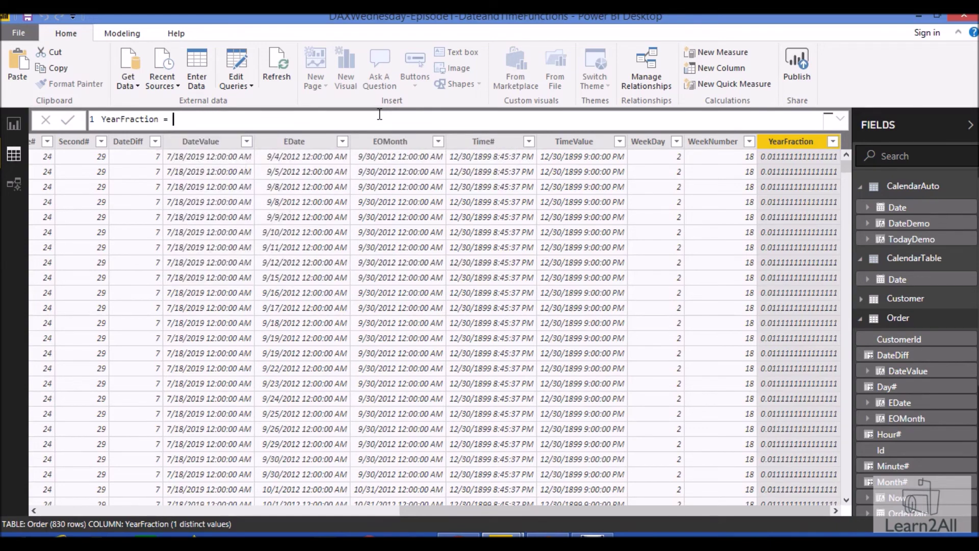
{"action": "type", "text": "YearFraction = YEARFRAC(\"Jan 1 2007\",\"Jan 5 2007\",0)"}
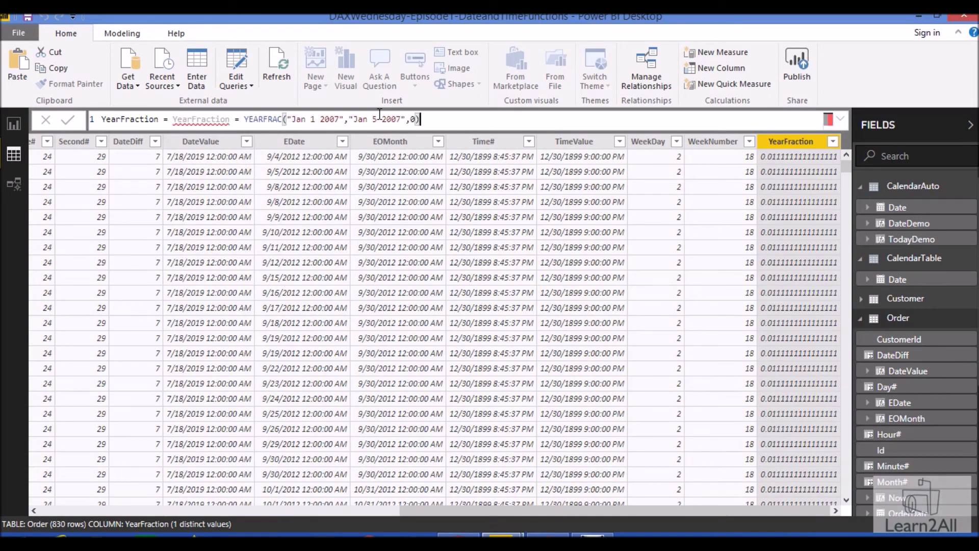
{"action": "left_click_drag", "start_coordinate": [101, 120], "coordinate": [173, 120]}
{"action": "key", "text": "Delete"}
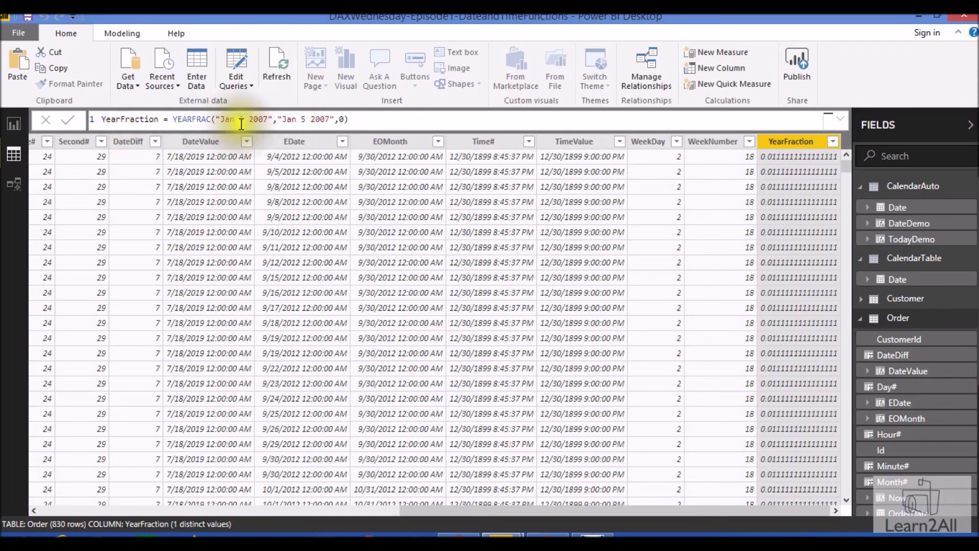
Go over the two dates in the YearFraction formula and clear its basis argument to review option 0, US (NASD) 30/360.
{"action": "left_click", "coordinate": [288, 118]}
{"action": "left_click", "coordinate": [316, 121]}
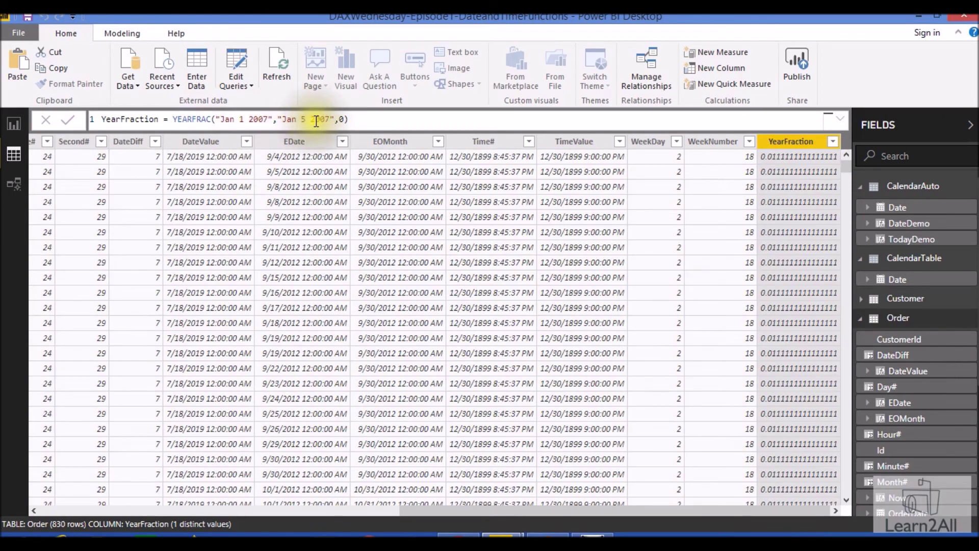
{"action": "left_click", "coordinate": [319, 120]}
{"action": "left_click", "coordinate": [332, 118]}
{"action": "left_click", "coordinate": [344, 119]}
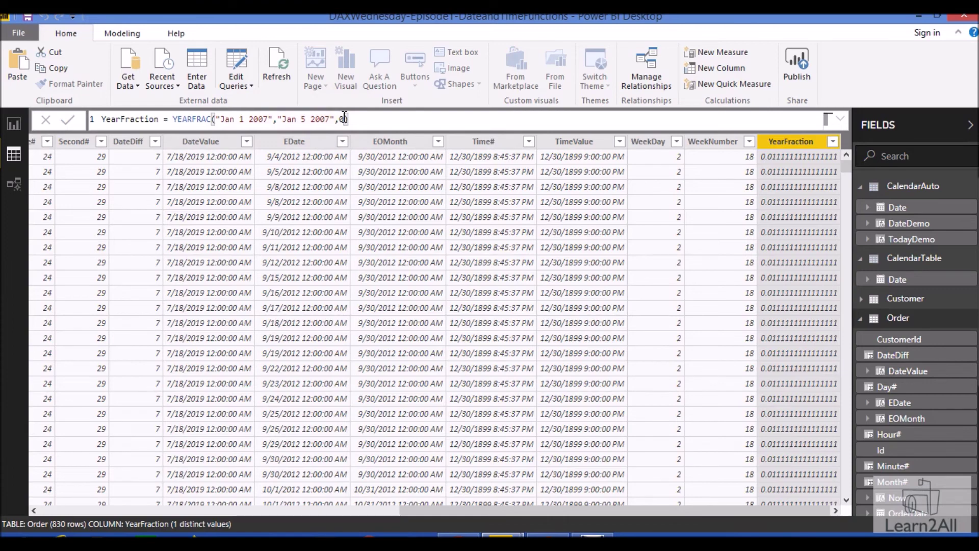
{"action": "key", "text": "BackSpace"}
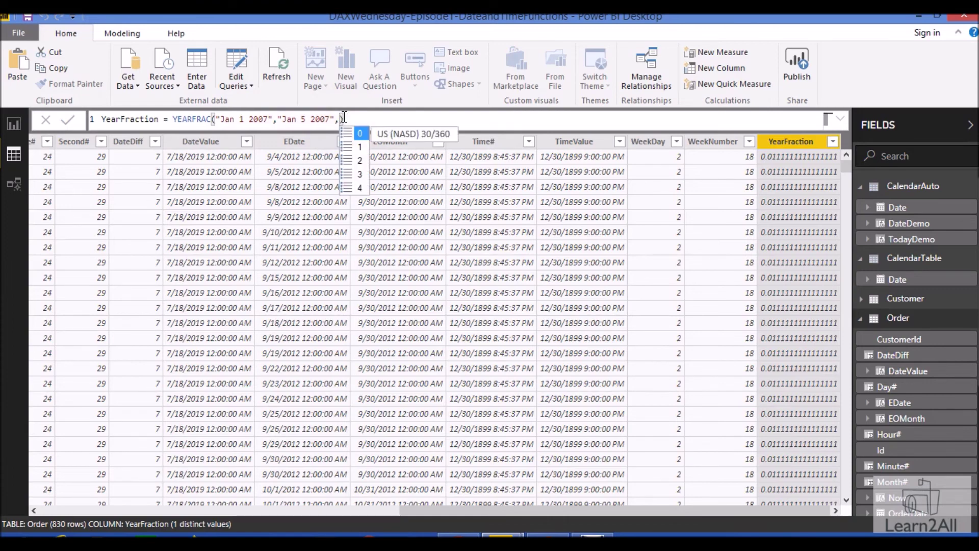
{"action": "type", "text": "0"}
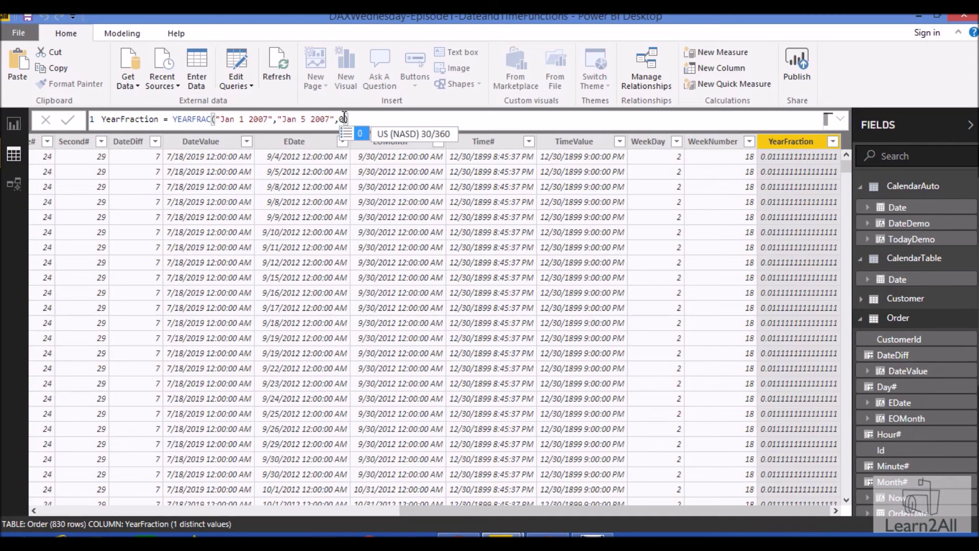
{"action": "type", "text": ")"}
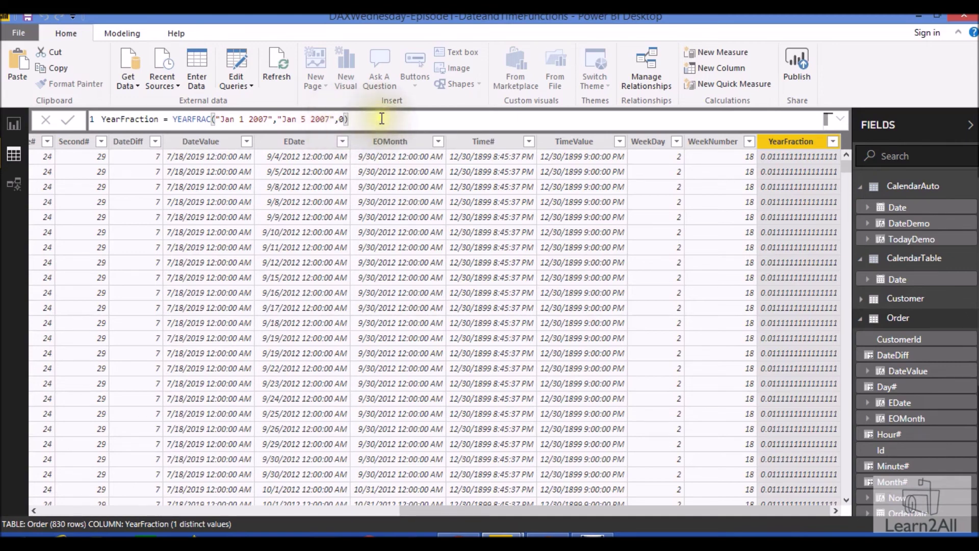
{"action": "key", "text": "BackSpace"}
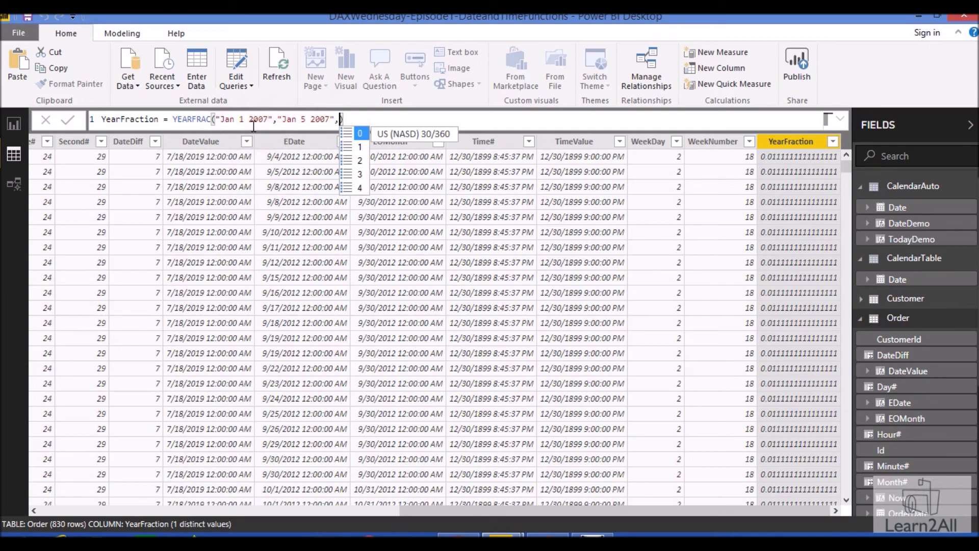
Open Calculator and compute 4/360 to check the values in the YearFraction column.
{"action": "key", "text": "super+r"}
{"action": "key", "text": "Escape"}
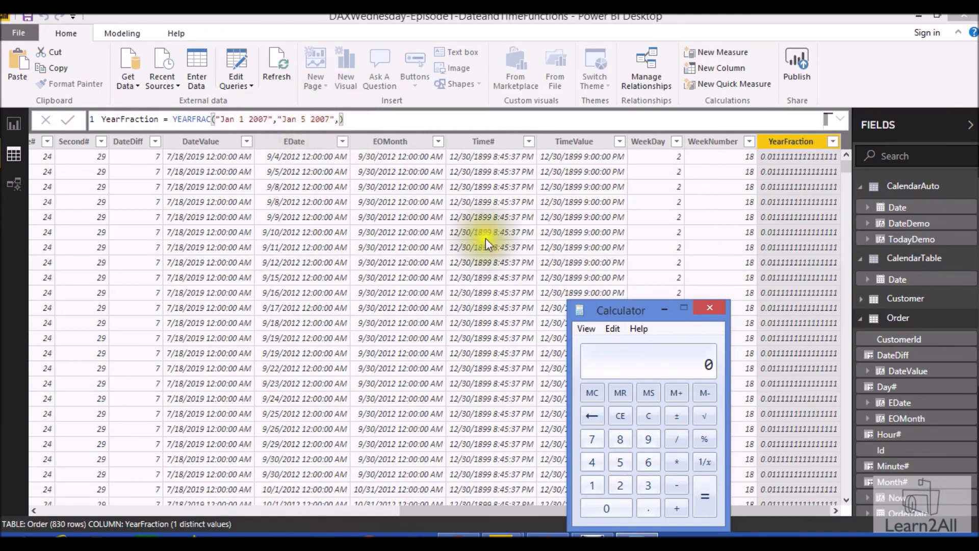
{"action": "key", "text": "4"}
{"action": "type", "text": "360"}
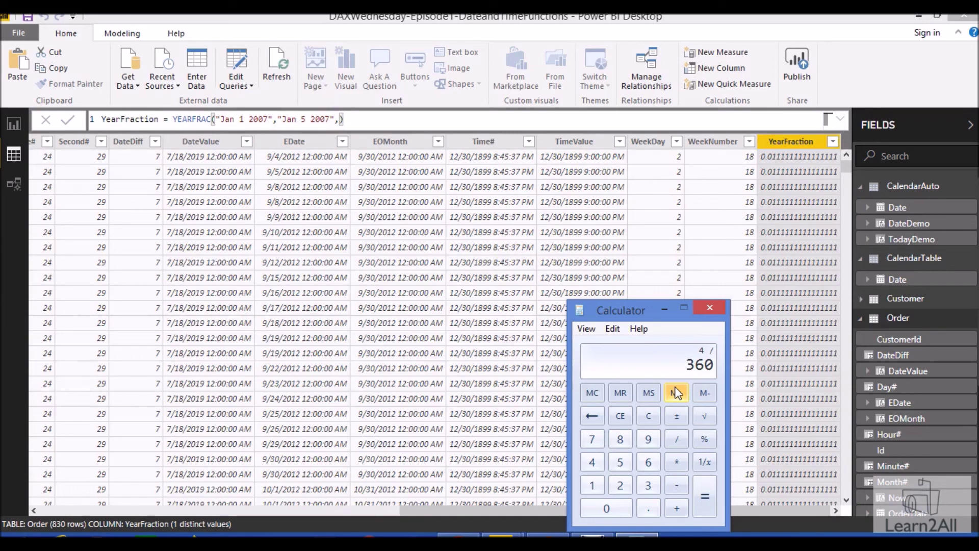
{"action": "key", "text": "Return"}
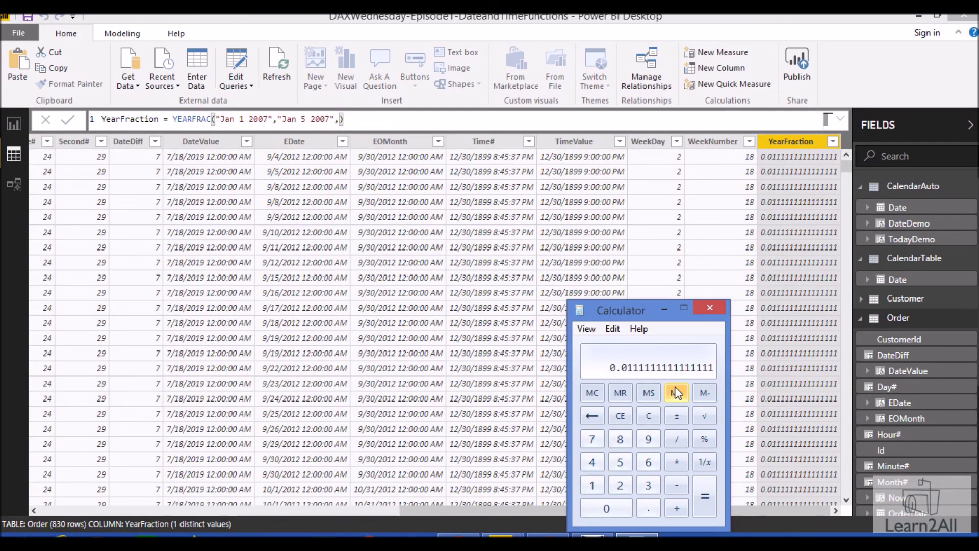
{"action": "left_click", "coordinate": [676, 393]}
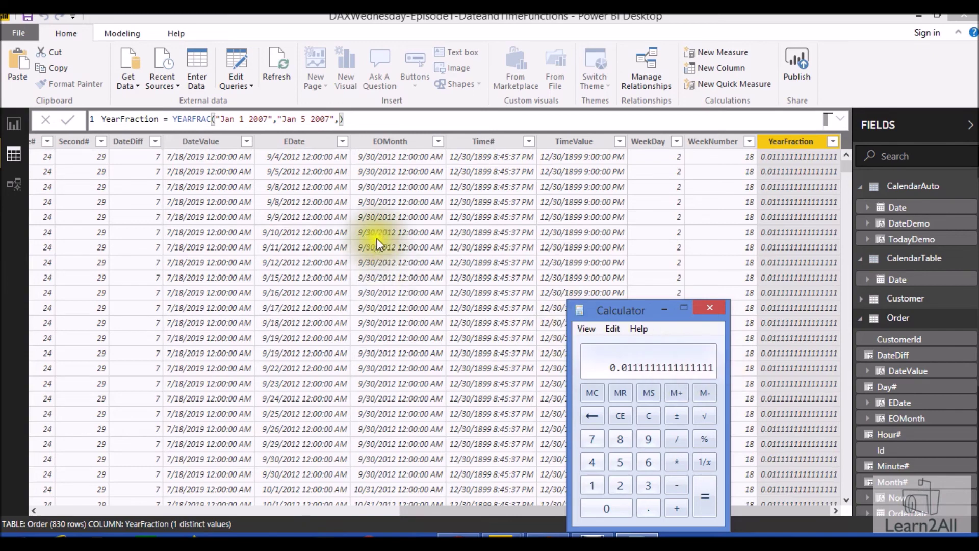
Return to Power BI Desktop, enter 0 as the basis in the YearFraction formula, and commit it.
{"action": "left_click", "coordinate": [352, 120]}
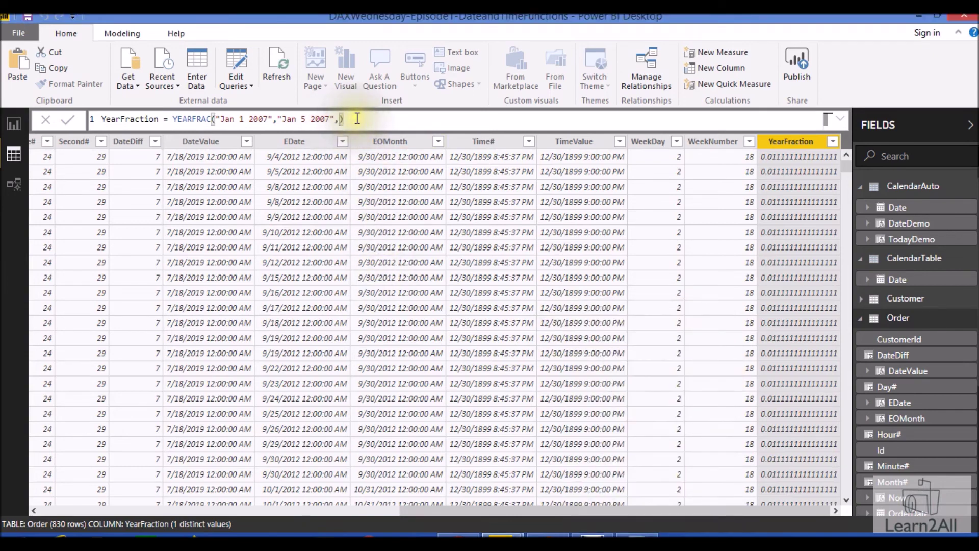
{"action": "type", "text": "0)"}
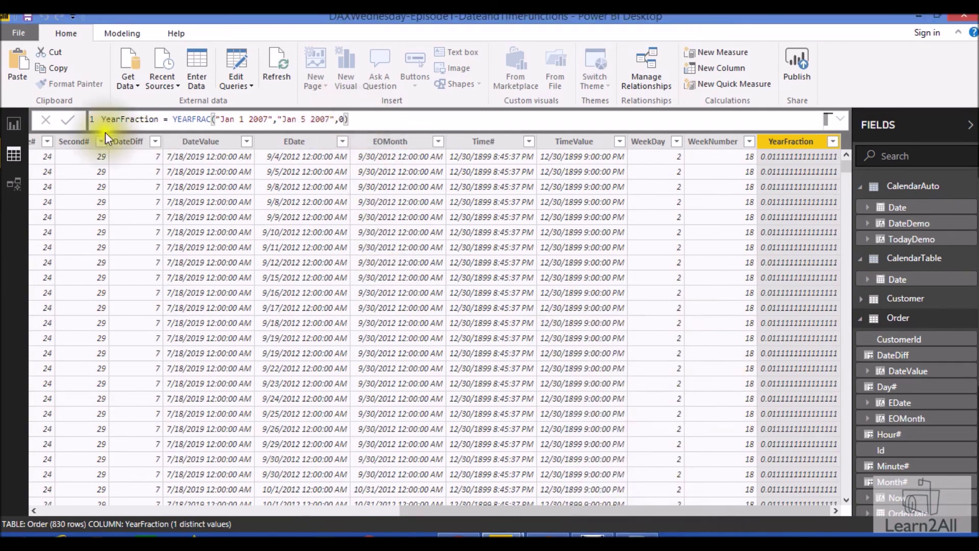
{"action": "left_click", "coordinate": [72, 121]}
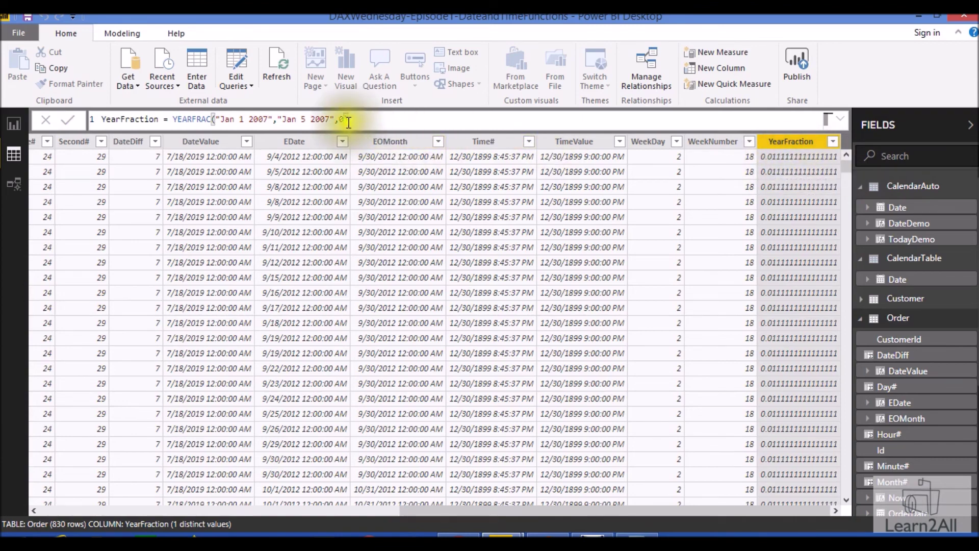
Set the basis in the YearFraction formula to 1, Actual/actual, and compute 4/365 in Calculator for comparison.
{"action": "key", "text": "BackSpace"}
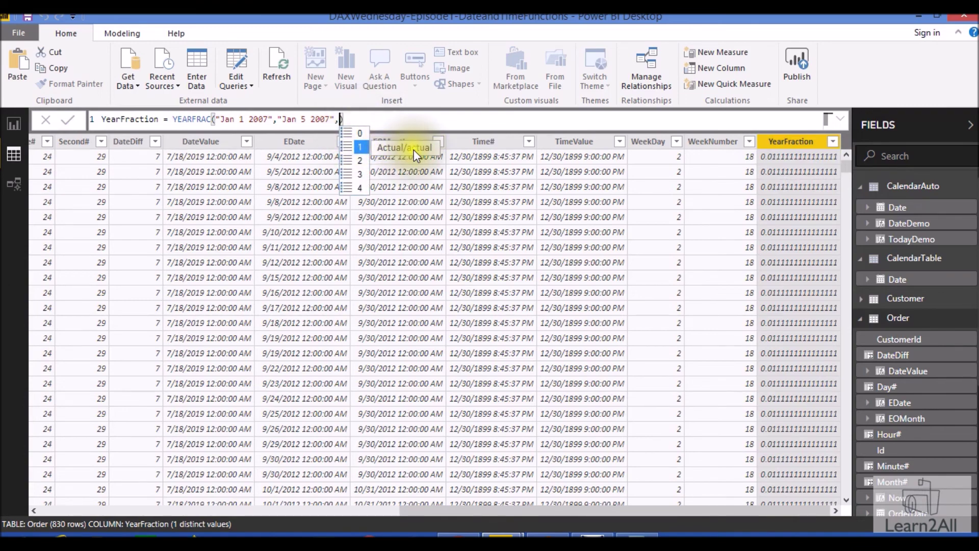
{"action": "left_click", "coordinate": [362, 144]}
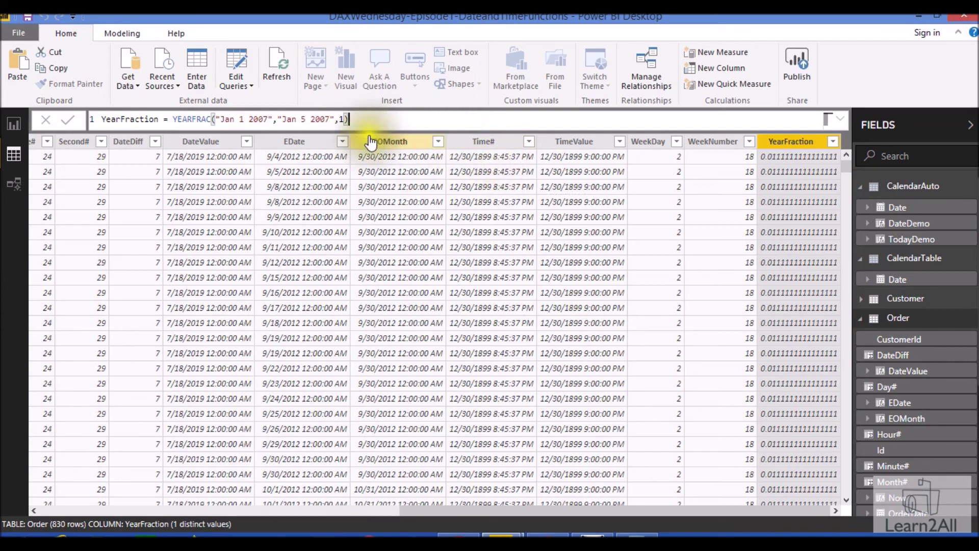
{"action": "left_click", "coordinate": [636, 535]}
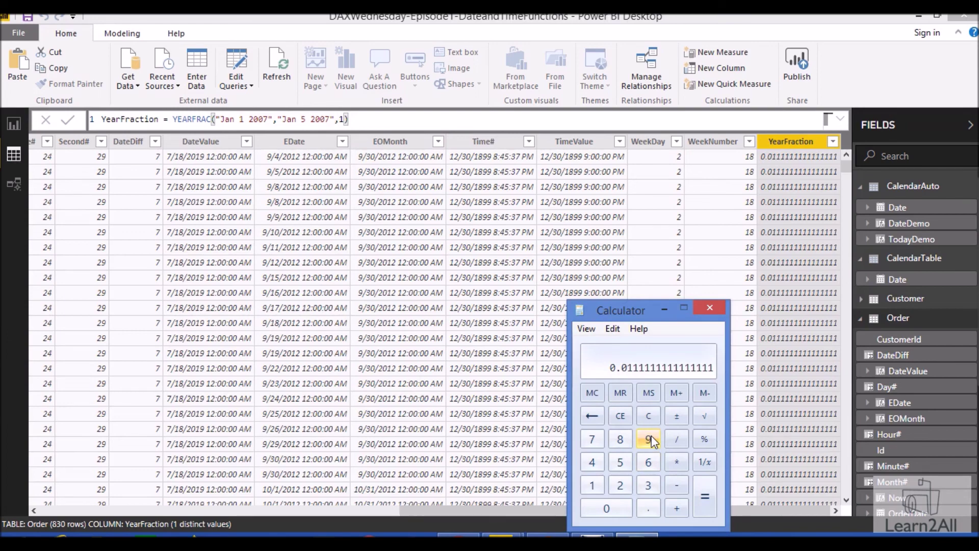
{"action": "type", "text": "4/365"}
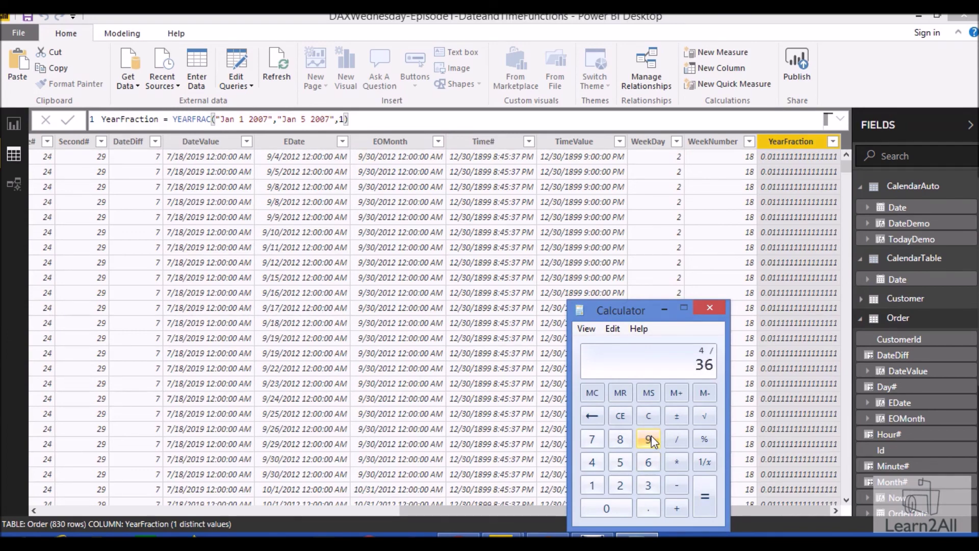
{"action": "key", "text": "Return"}
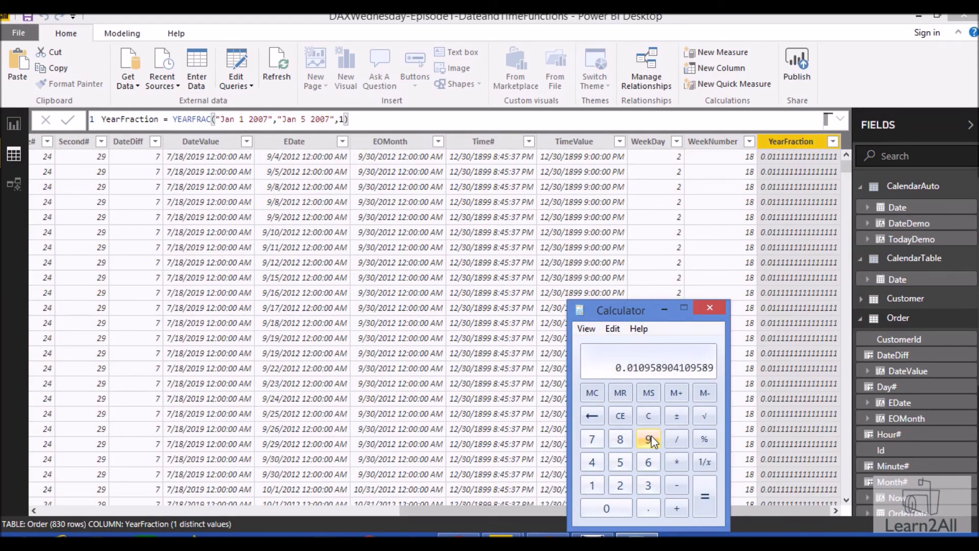
Commit the YearFraction formula in Power BI Desktop and compare the column with the Calculator result.
{"action": "left_click", "coordinate": [205, 67]}
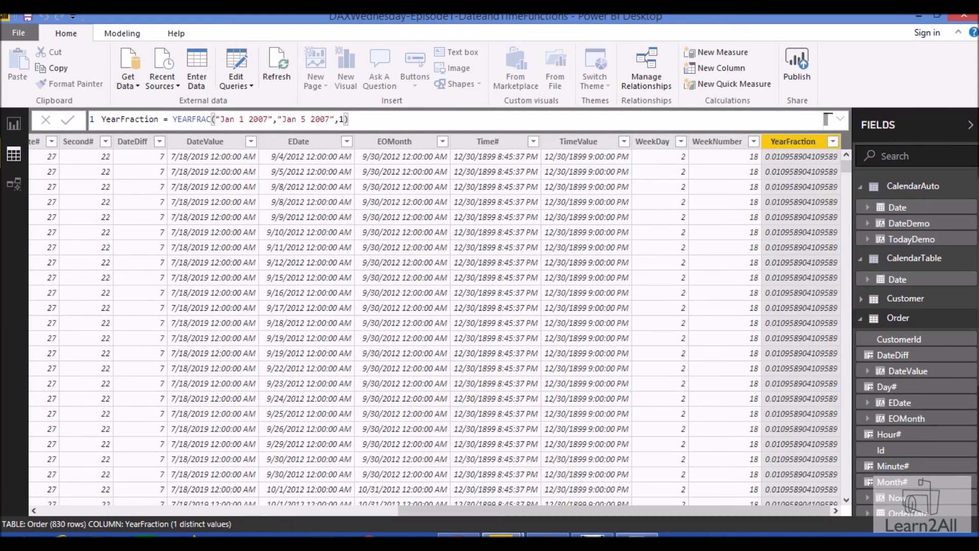
{"action": "key", "text": "alt+Tab"}
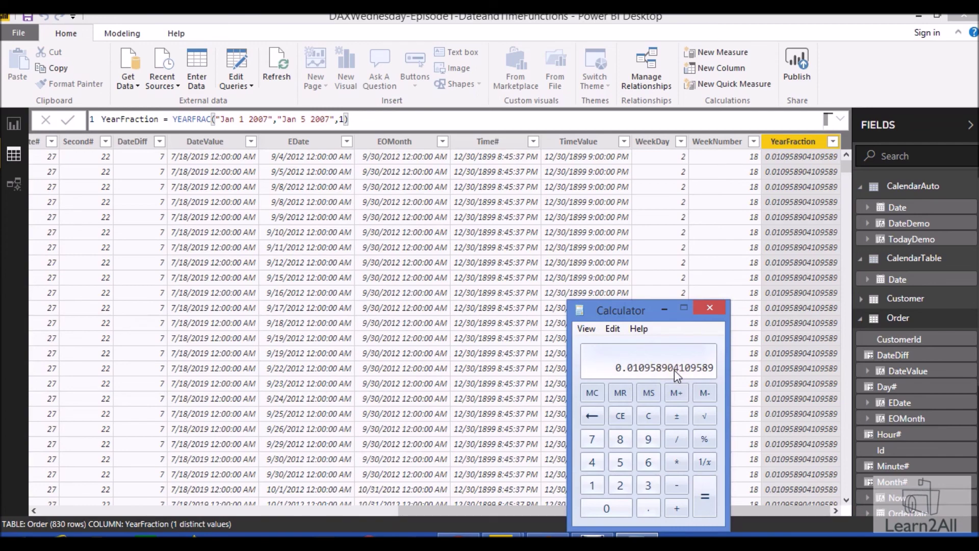
Set the basis in the YearFraction formula to 2, Actual/360, and commit the formula.
{"action": "left_click", "coordinate": [348, 119]}
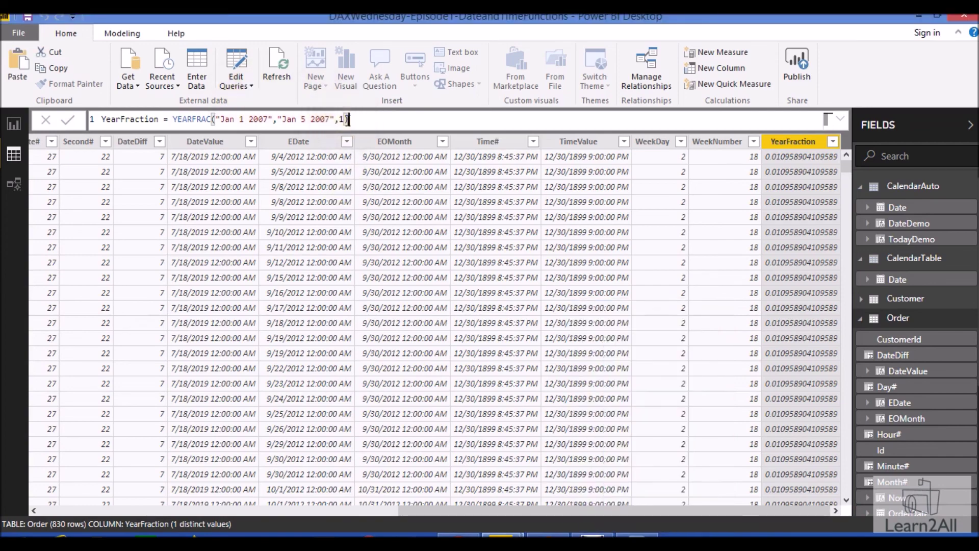
{"action": "key", "text": "BackSpace"}
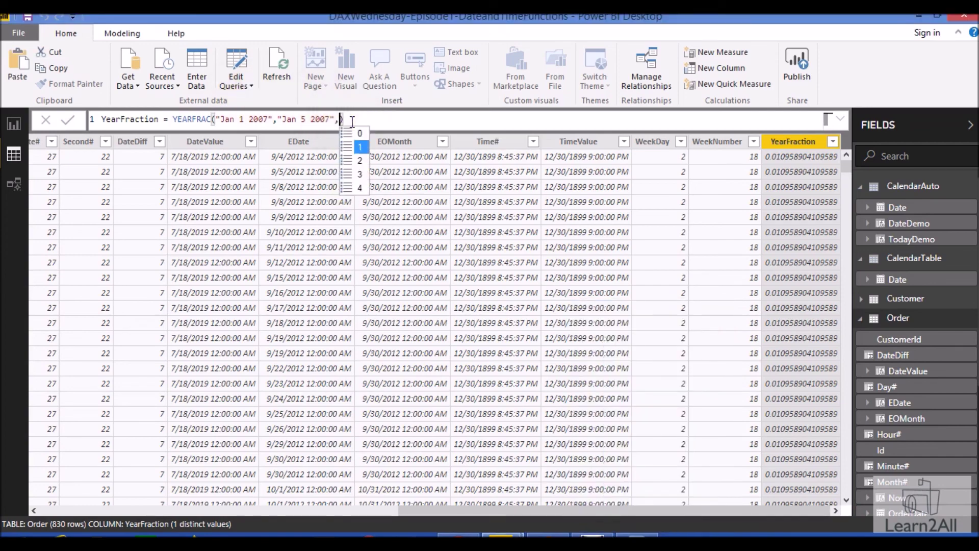
{"action": "key", "text": "Down"}
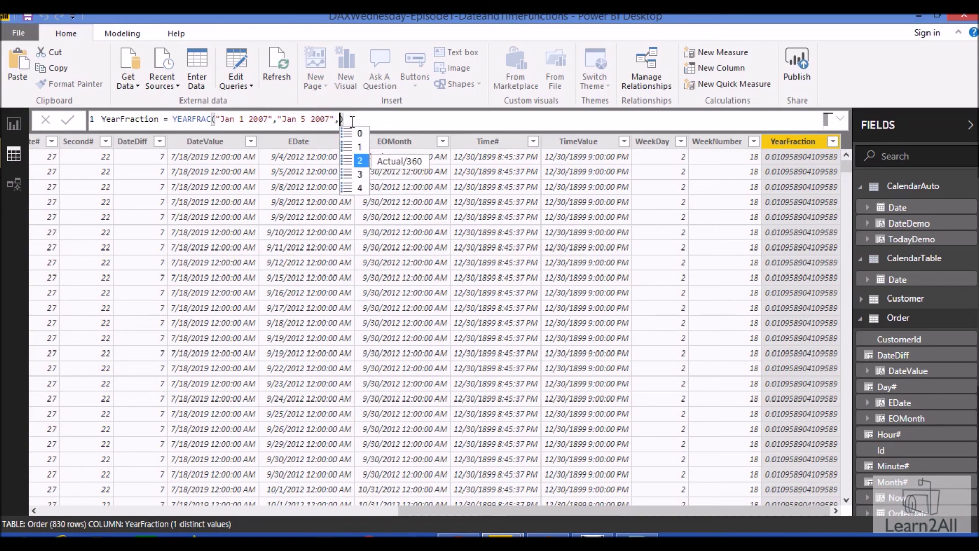
{"action": "key", "text": "Tab"}
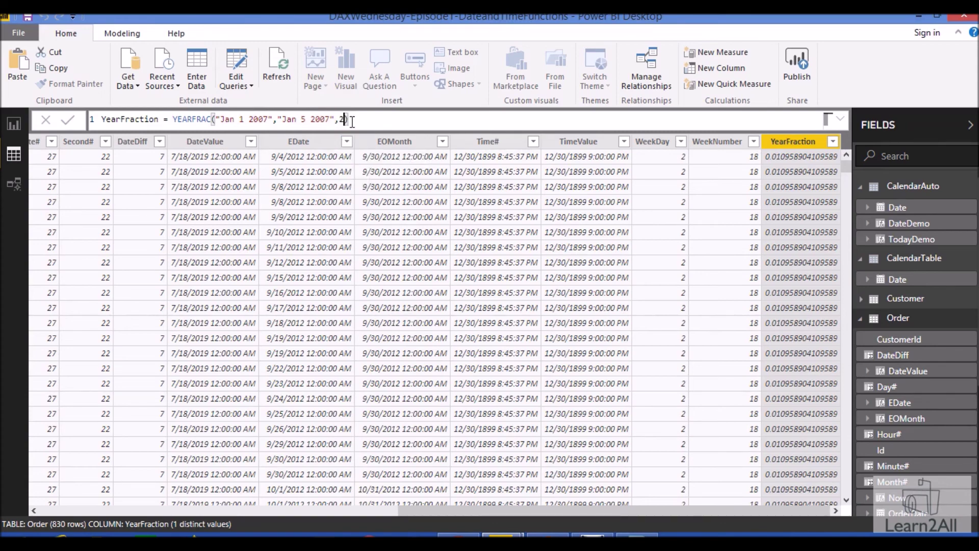
{"action": "key", "text": "Return"}
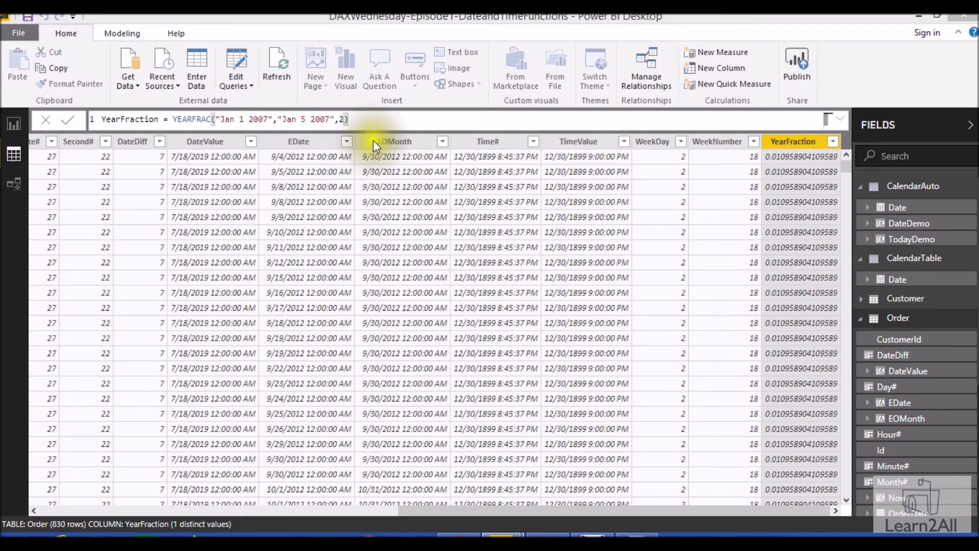
Switch to Calculator and compute 4/360 to compare with the YearFraction column.
{"action": "key", "text": "alt+Tab"}
{"action": "type", "text": "4"}
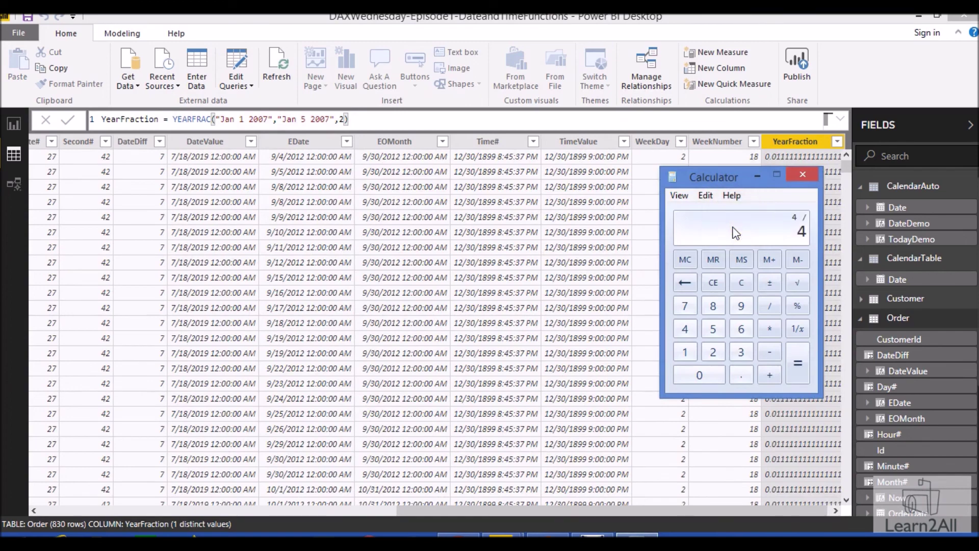
{"action": "type", "text": "360"}
{"action": "key", "text": "Return"}
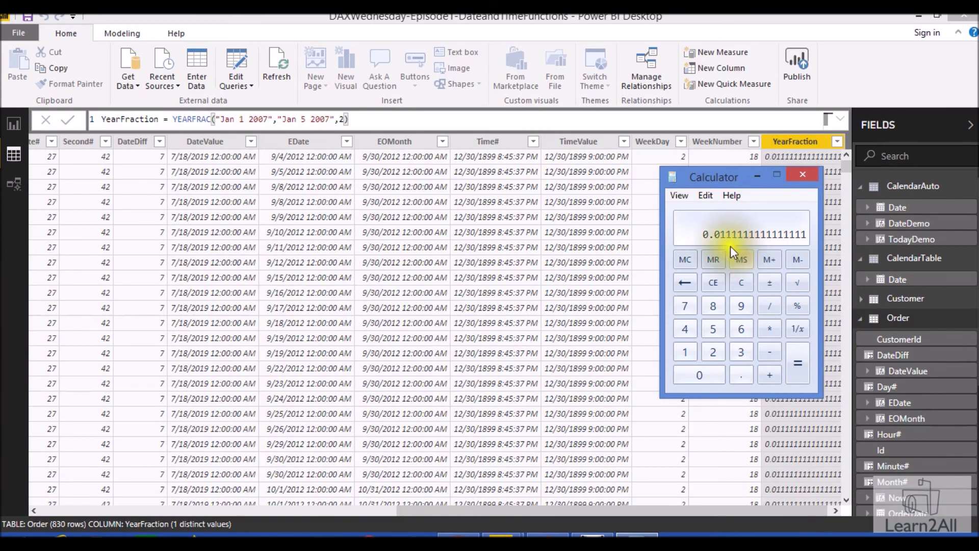
Return to Power BI Desktop, change the YearFraction basis to 3, Actual/365, and commit the formula.
{"action": "left_click", "coordinate": [359, 125]}
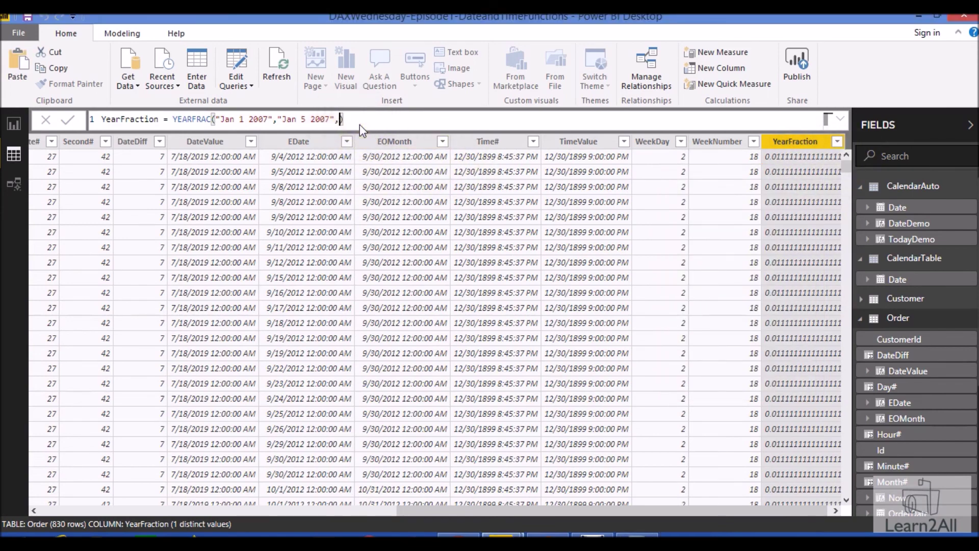
{"action": "key", "text": "BackSpace"}
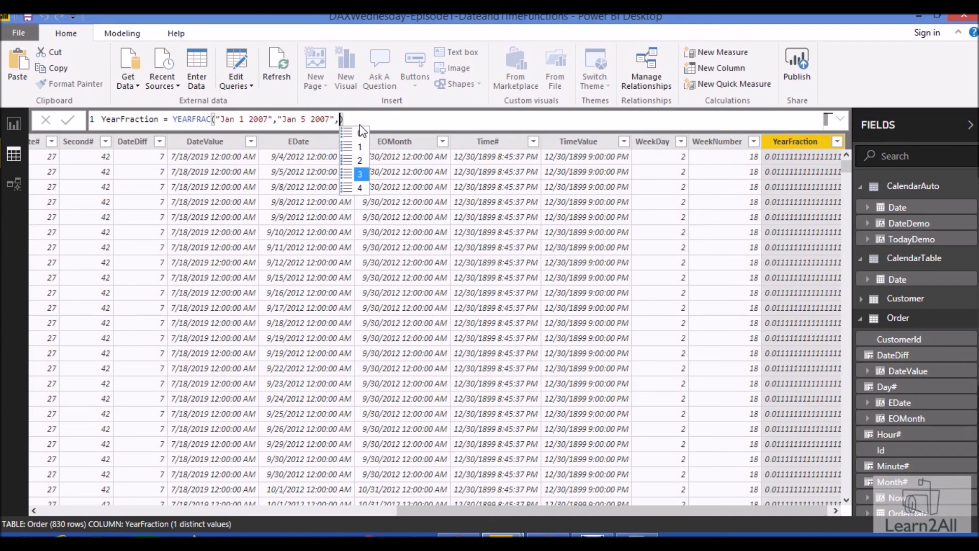
{"action": "left_click", "coordinate": [362, 174]}
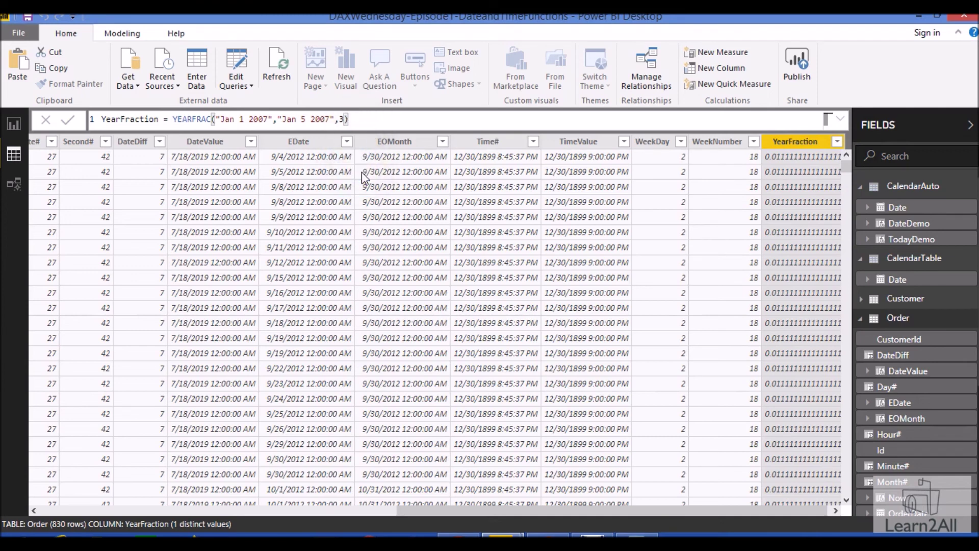
{"action": "key", "text": "BackSpace"}
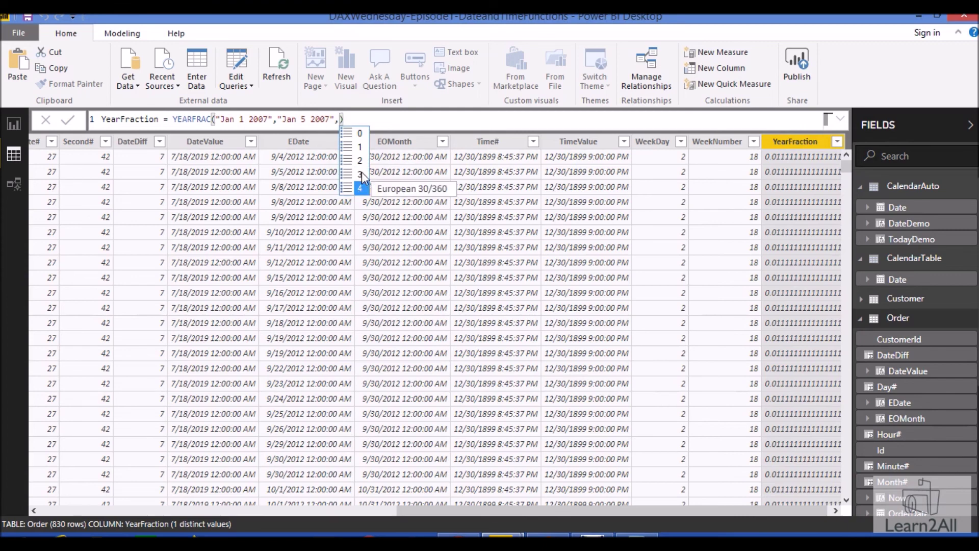
{"action": "key", "text": "Up"}
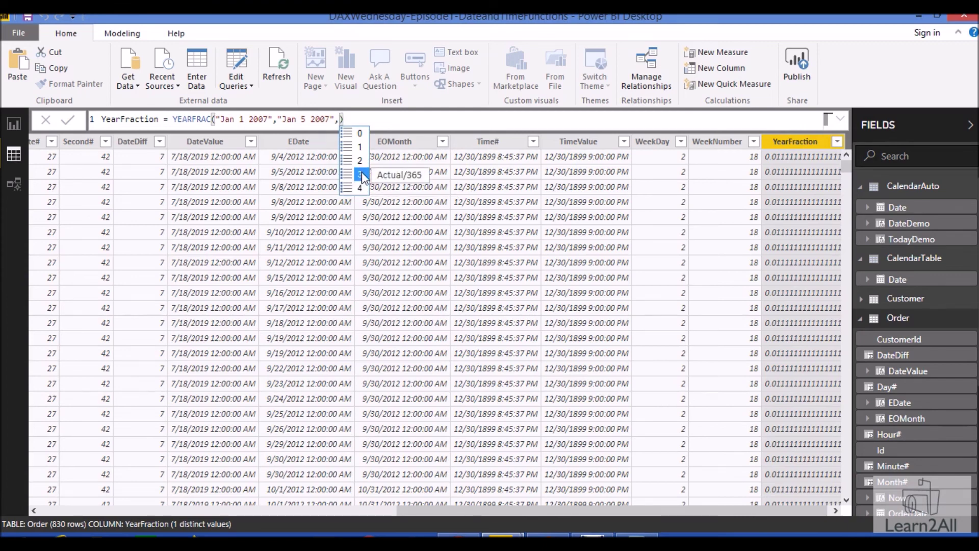
{"action": "left_click", "coordinate": [362, 173]}
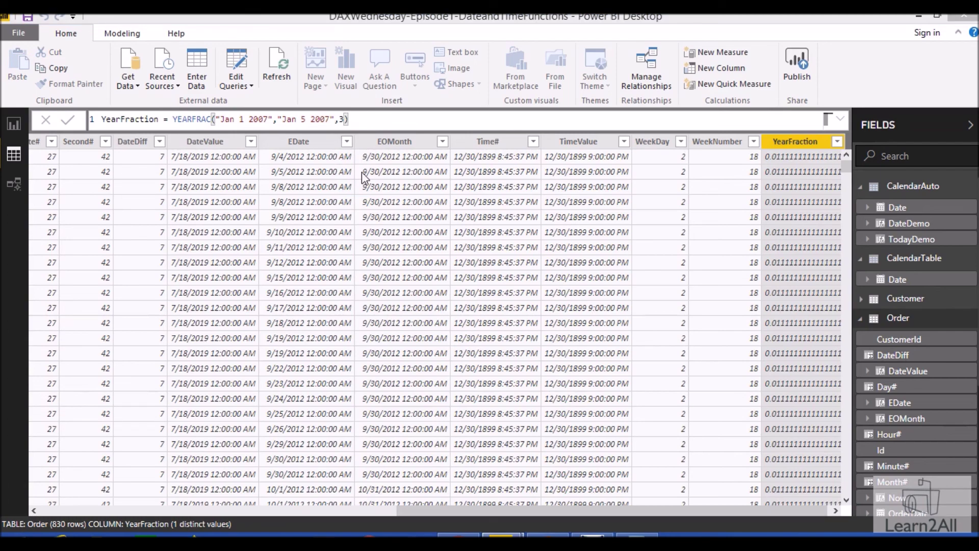
Switch to Calculator, clear the previous result, and compute 4/365 to check the YearFraction values.
{"action": "left_click", "coordinate": [638, 535]}
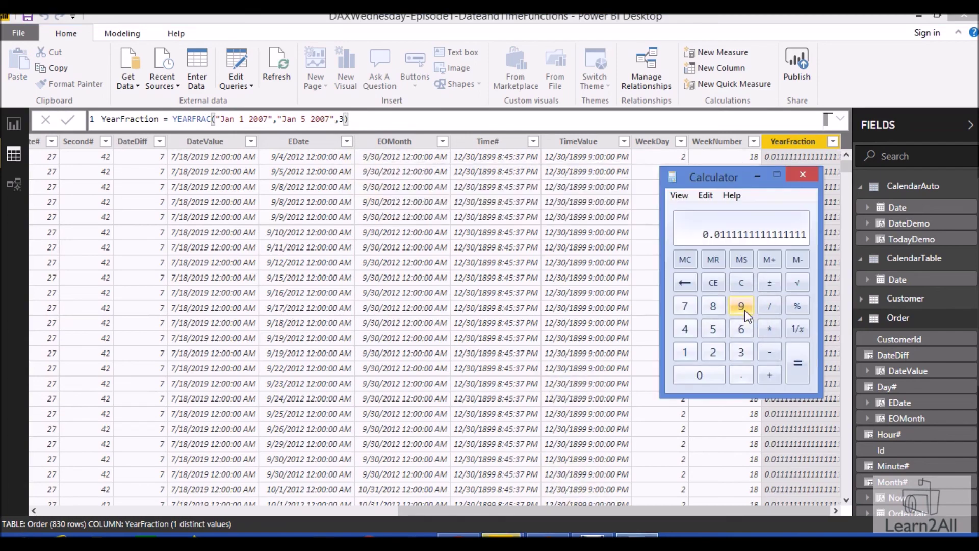
{"action": "left_click", "coordinate": [742, 283]}
{"action": "type", "text": "4"}
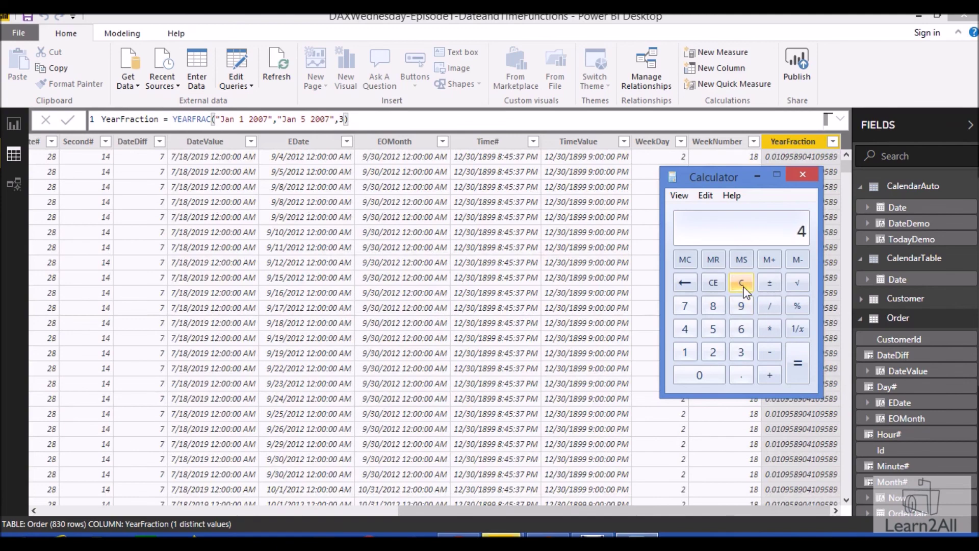
{"action": "type", "text": "/365"}
{"action": "key", "text": "Return"}
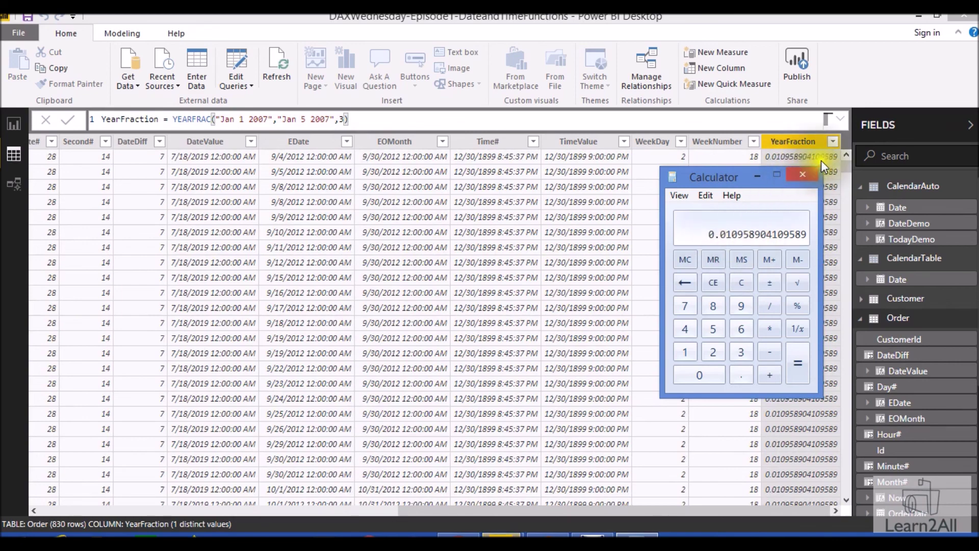
Return to Power BI Desktop, set the YearFraction basis to 4, European 30/360, and commit it.
{"action": "left_click", "coordinate": [342, 119]}
{"action": "key", "text": "BackSpace"}
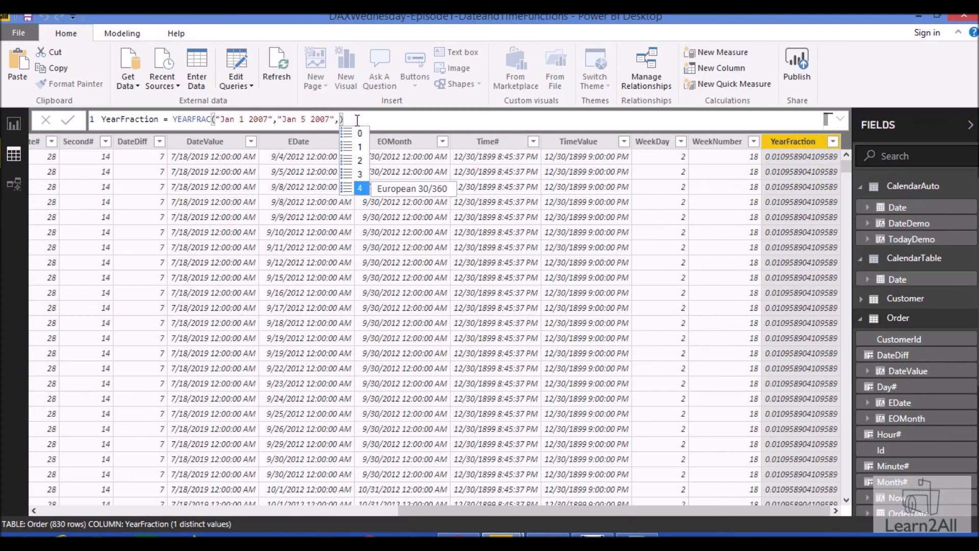
{"action": "type", "text": "4"}
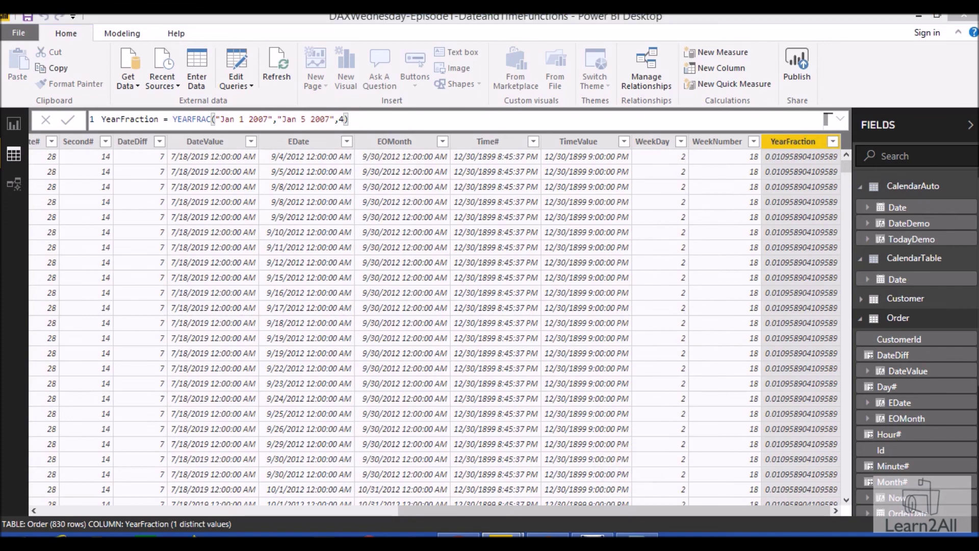
Bring Calculator back up and compute 4/360 as a check on the European 30/360 basis.
{"action": "left_click", "coordinate": [638, 534]}
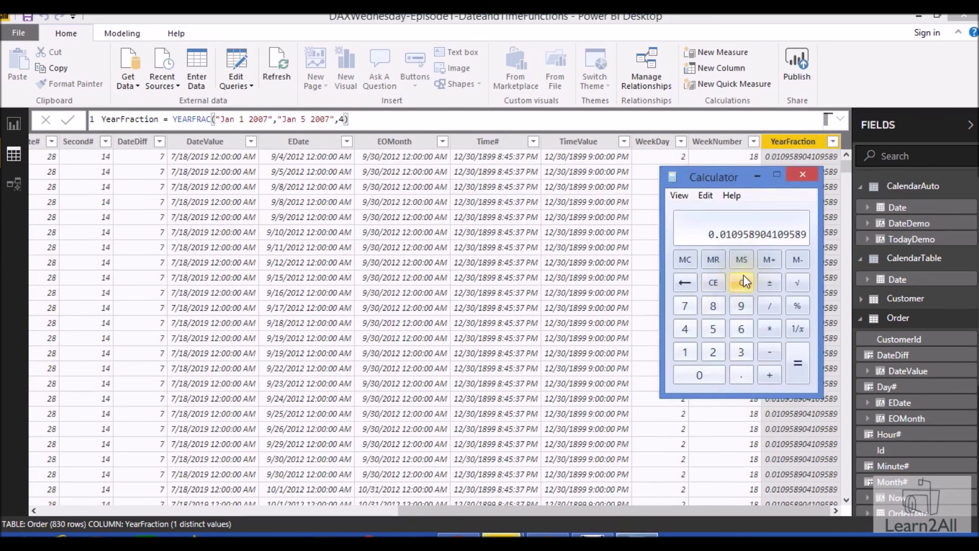
{"action": "type", "text": "4/360"}
{"action": "key", "text": "Return"}
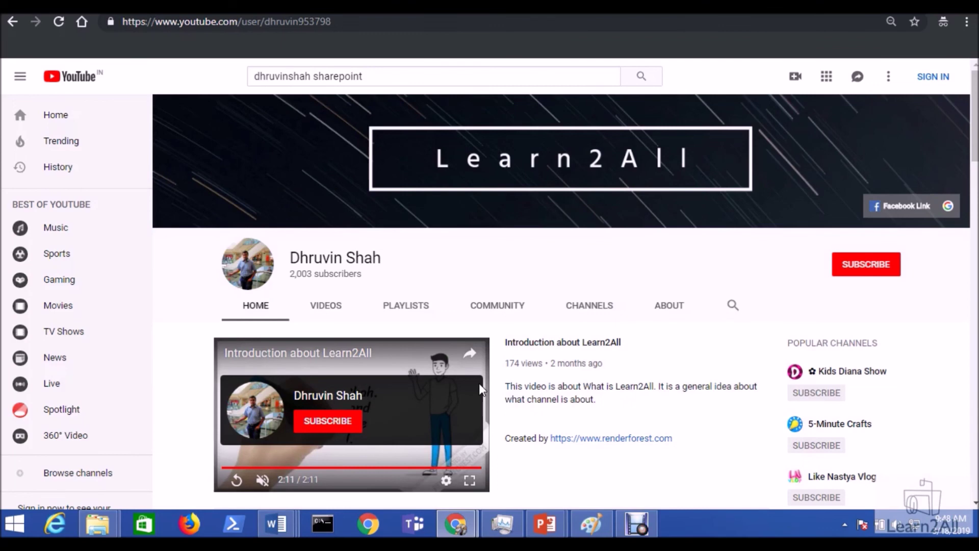
Open the Learn2ALL daily updates form from the YouTube channel banner, review its fields, and switch to the Learn2All Facebook page.
{"action": "left_click", "coordinate": [955, 216]}
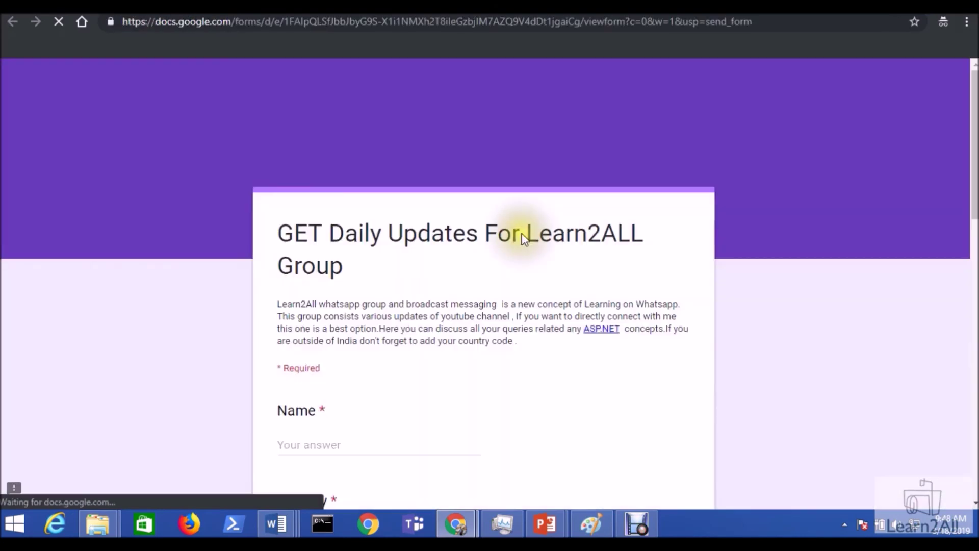
{"action": "scroll", "coordinate": [462, 305], "scroll_direction": "down", "scroll_amount": 4}
{"action": "scroll", "coordinate": [462, 308], "scroll_direction": "down", "scroll_amount": 4}
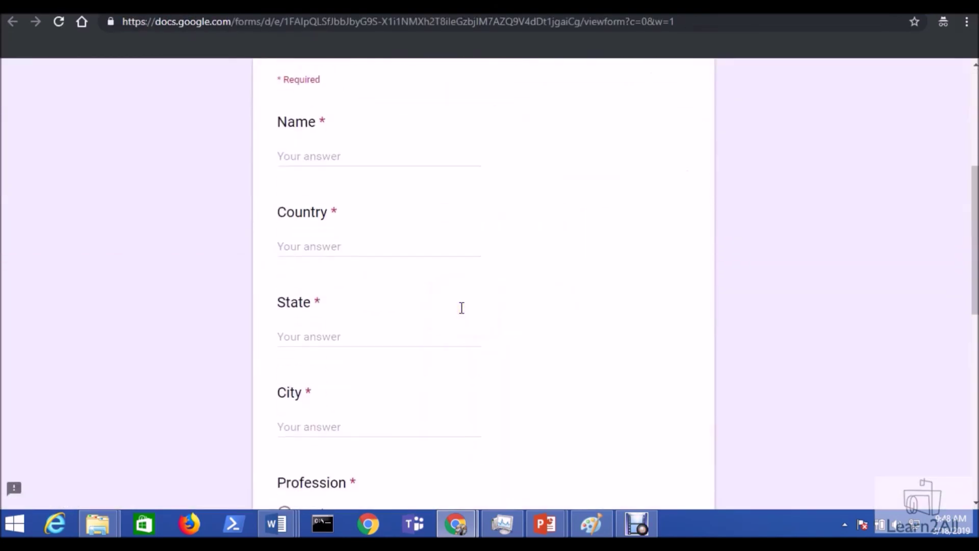
{"action": "scroll", "coordinate": [462, 308], "scroll_direction": "down", "scroll_amount": 3}
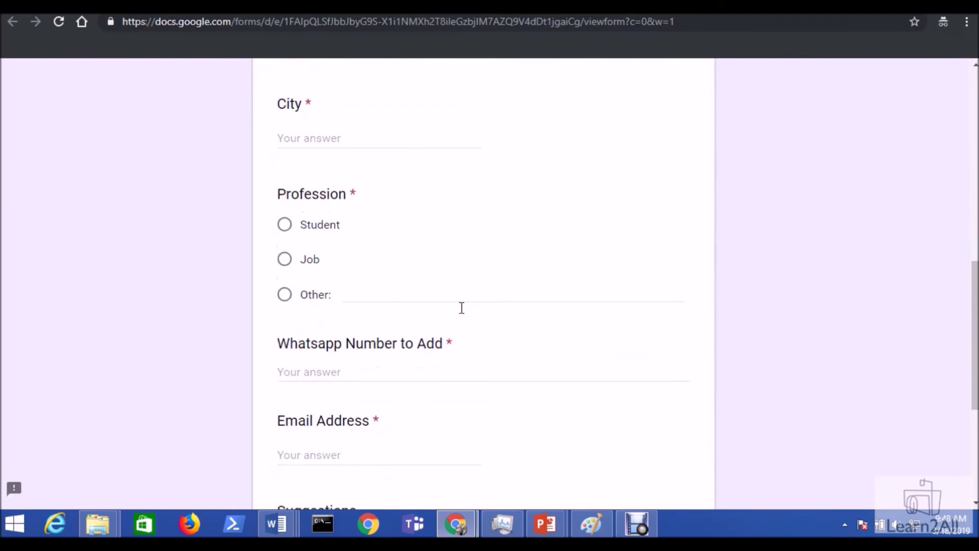
{"action": "scroll", "coordinate": [461, 308], "scroll_direction": "down", "scroll_amount": 4}
{"action": "scroll", "coordinate": [462, 308], "scroll_direction": "up", "scroll_amount": 4}
{"action": "scroll", "coordinate": [461, 308], "scroll_direction": "up", "scroll_amount": 8}
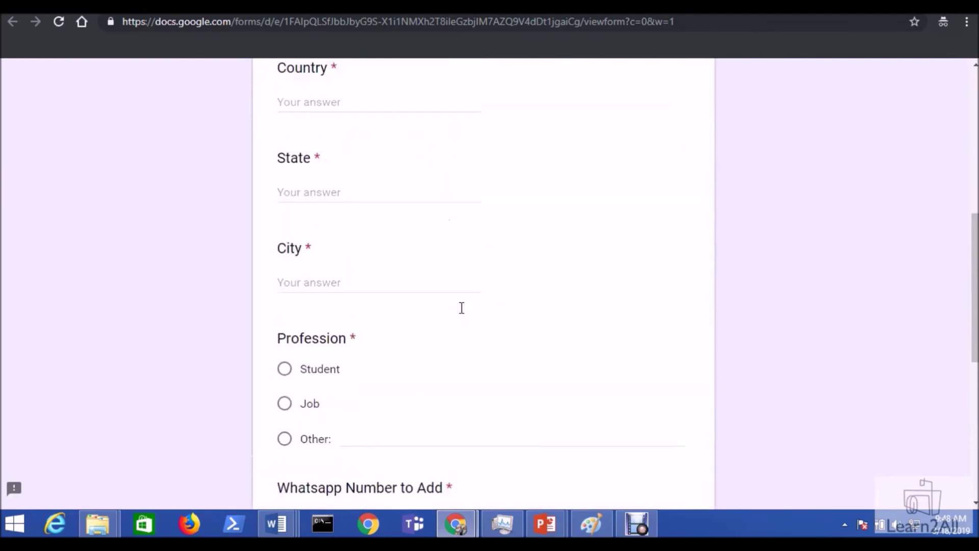
{"action": "key", "text": "alt+Tab"}
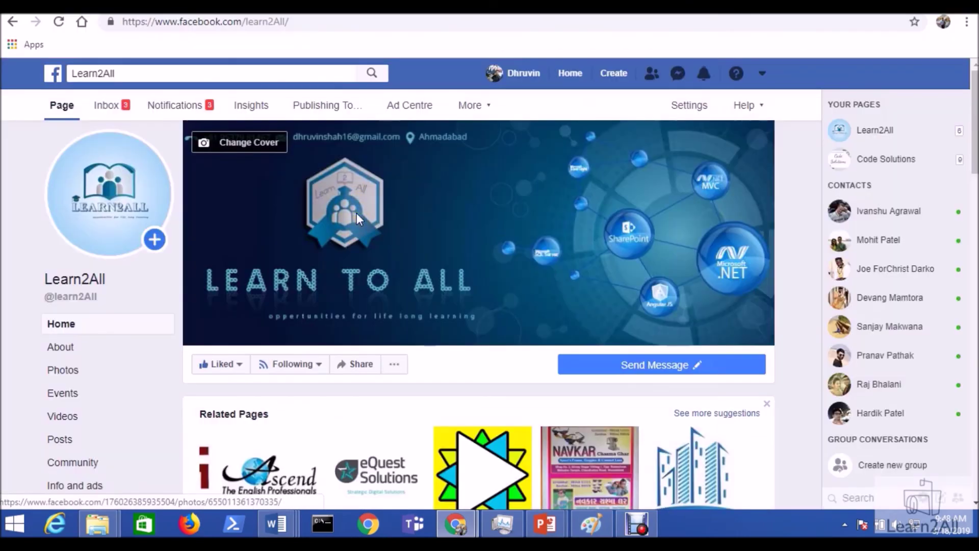